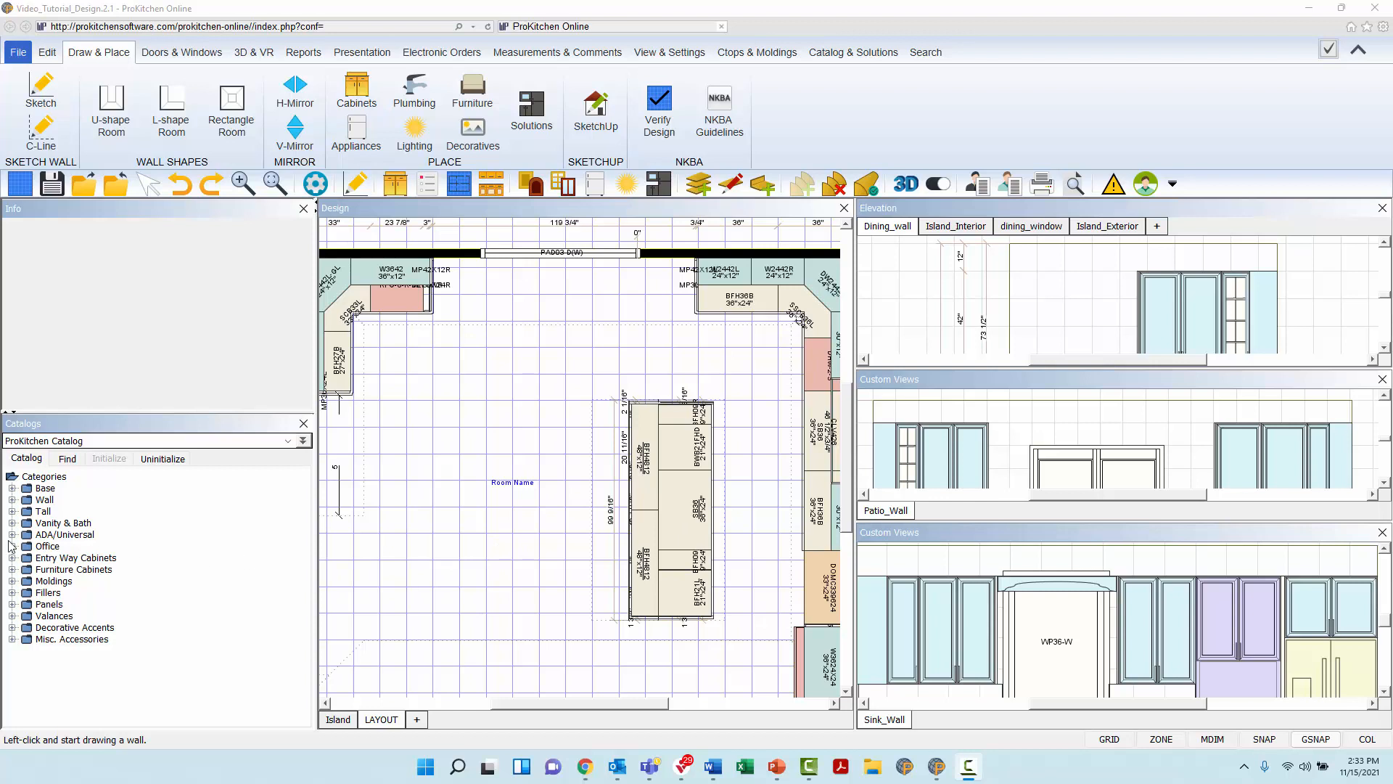
Place the TK96 Toe Kick (Wood) molding along the base cabinet run around the corner sink-wall cabinets in the plan
left_click(11, 581)
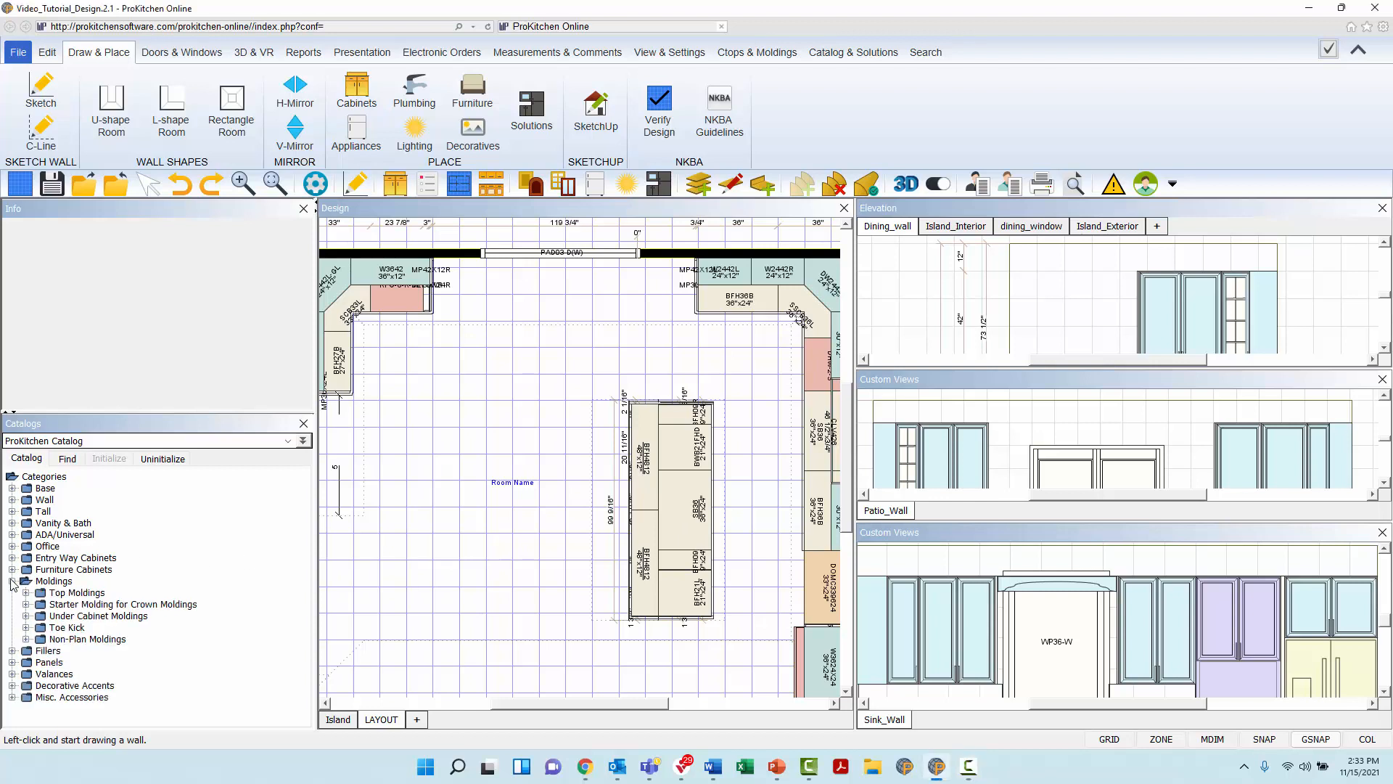
left_click(27, 628)
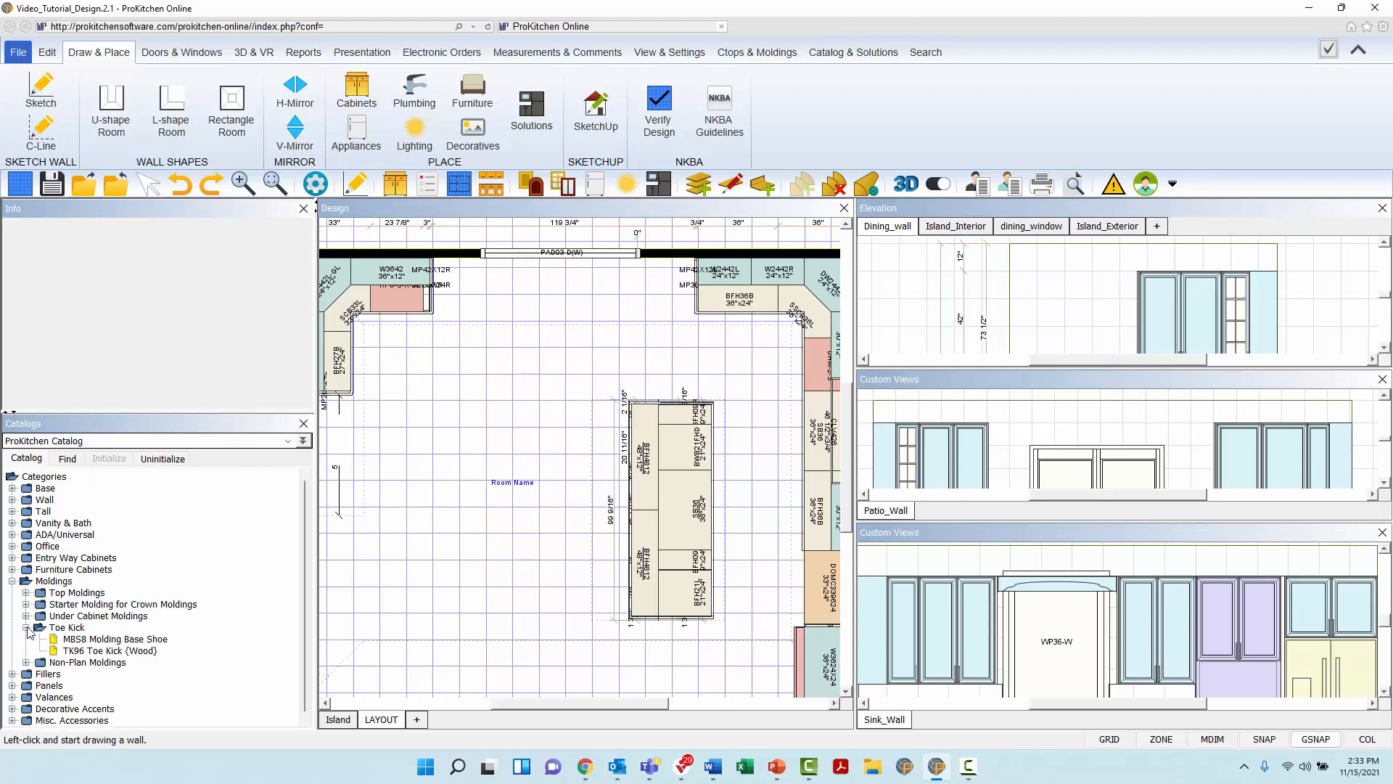
left_click(73, 651)
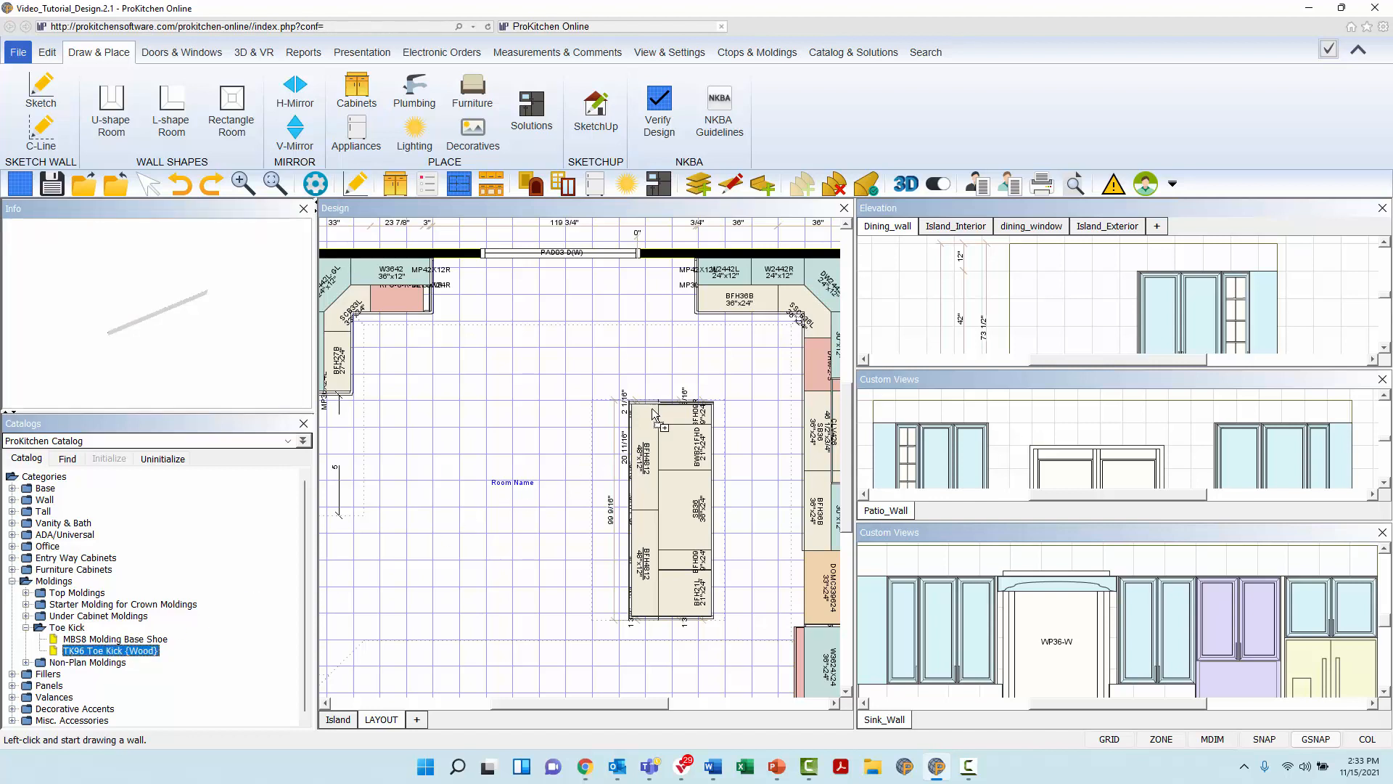
left_click(785, 301)
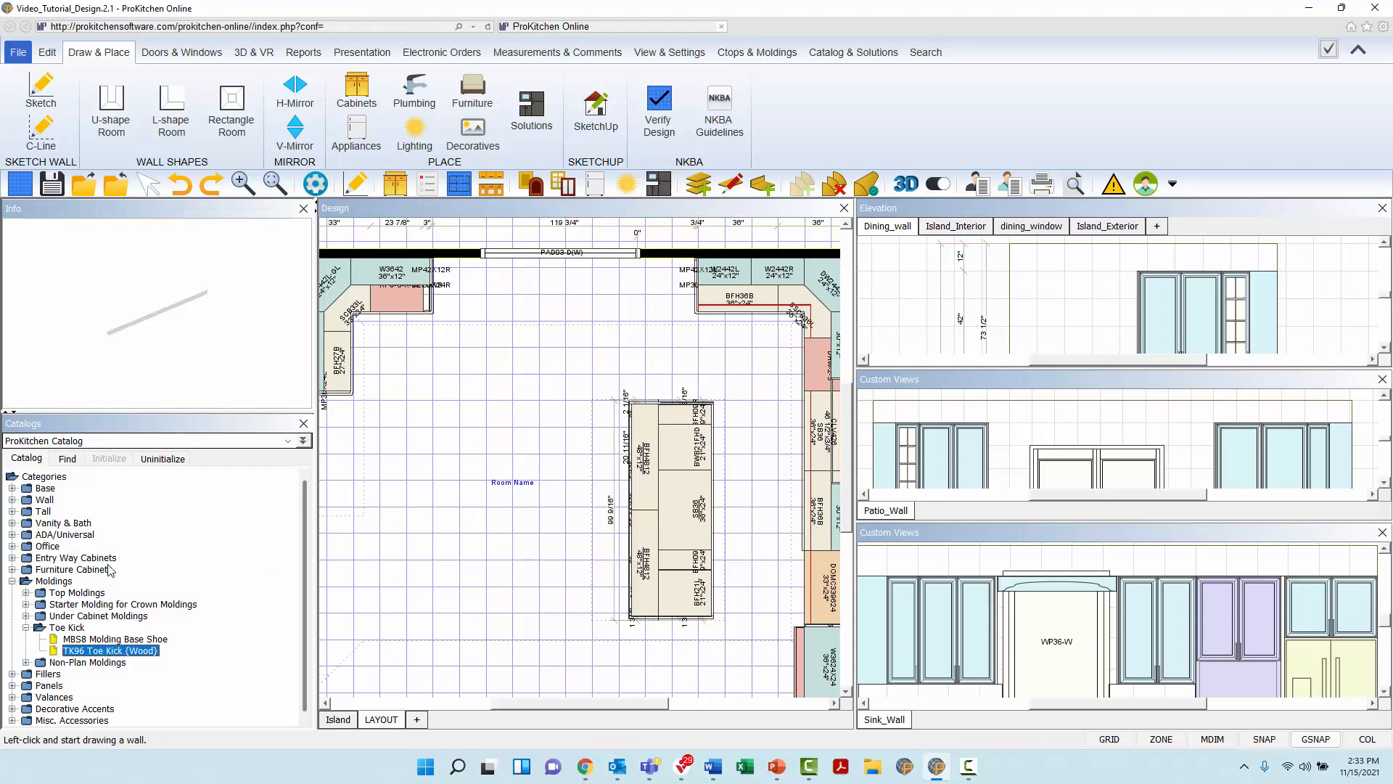
Add the CDCM8 Classic Decor Crown top molding to the same run's wall cabinets in the plan
left_click(52, 581)
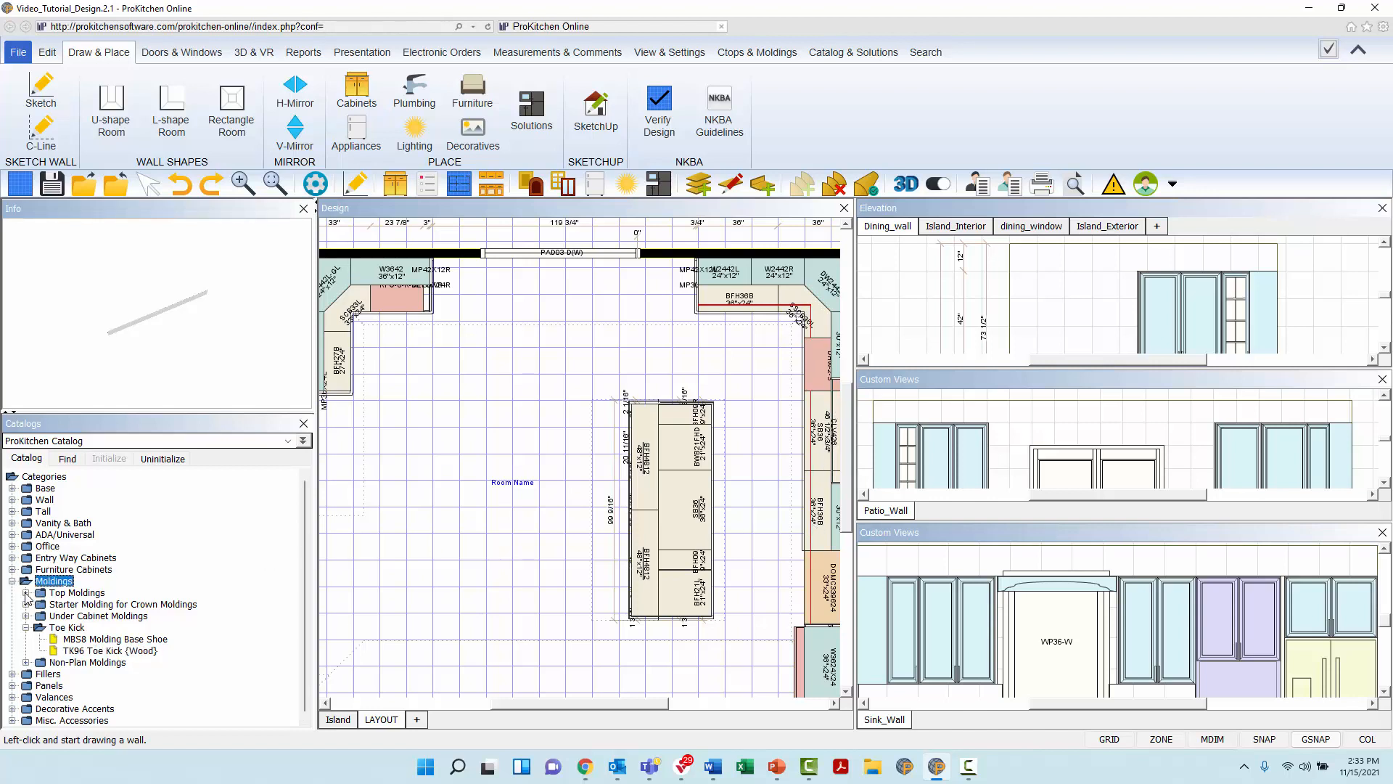
left_click(26, 592)
left_click(82, 521)
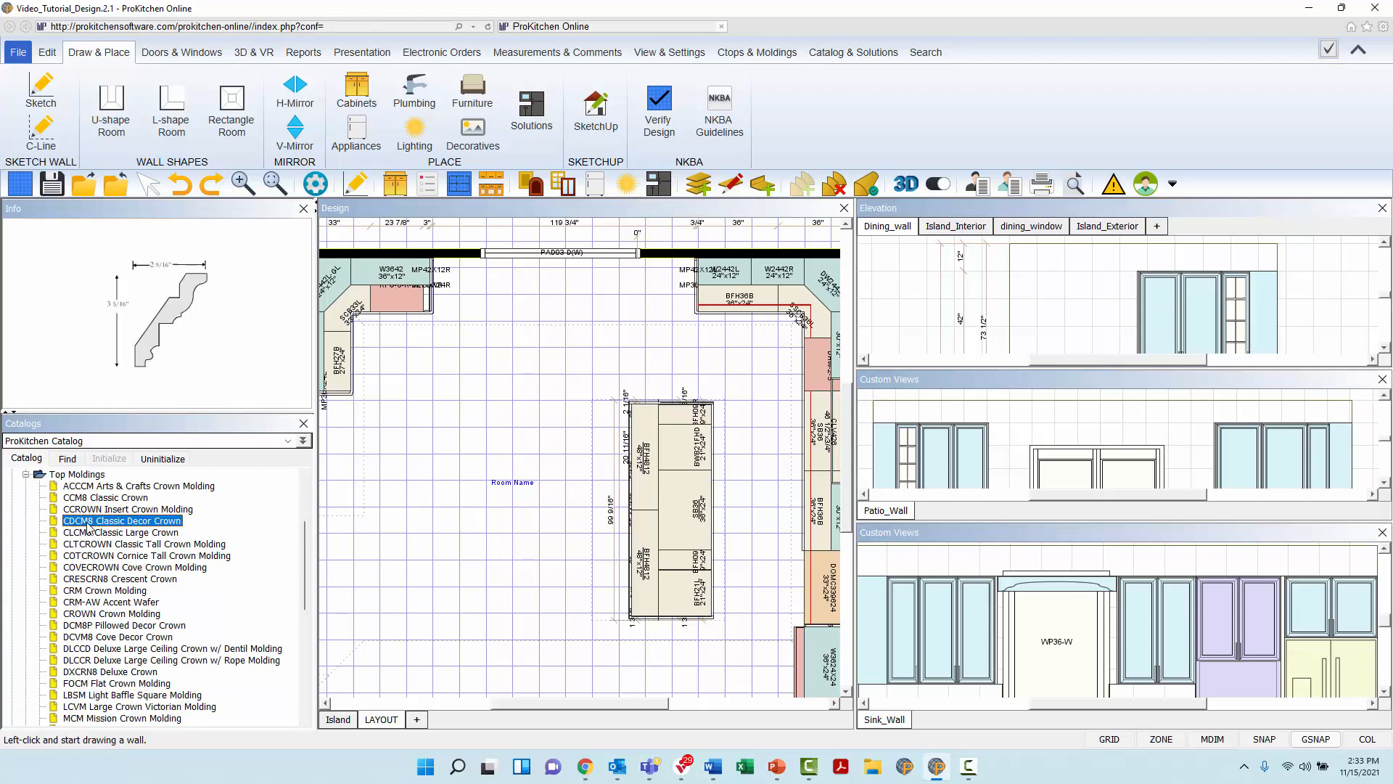
left_click(836, 365)
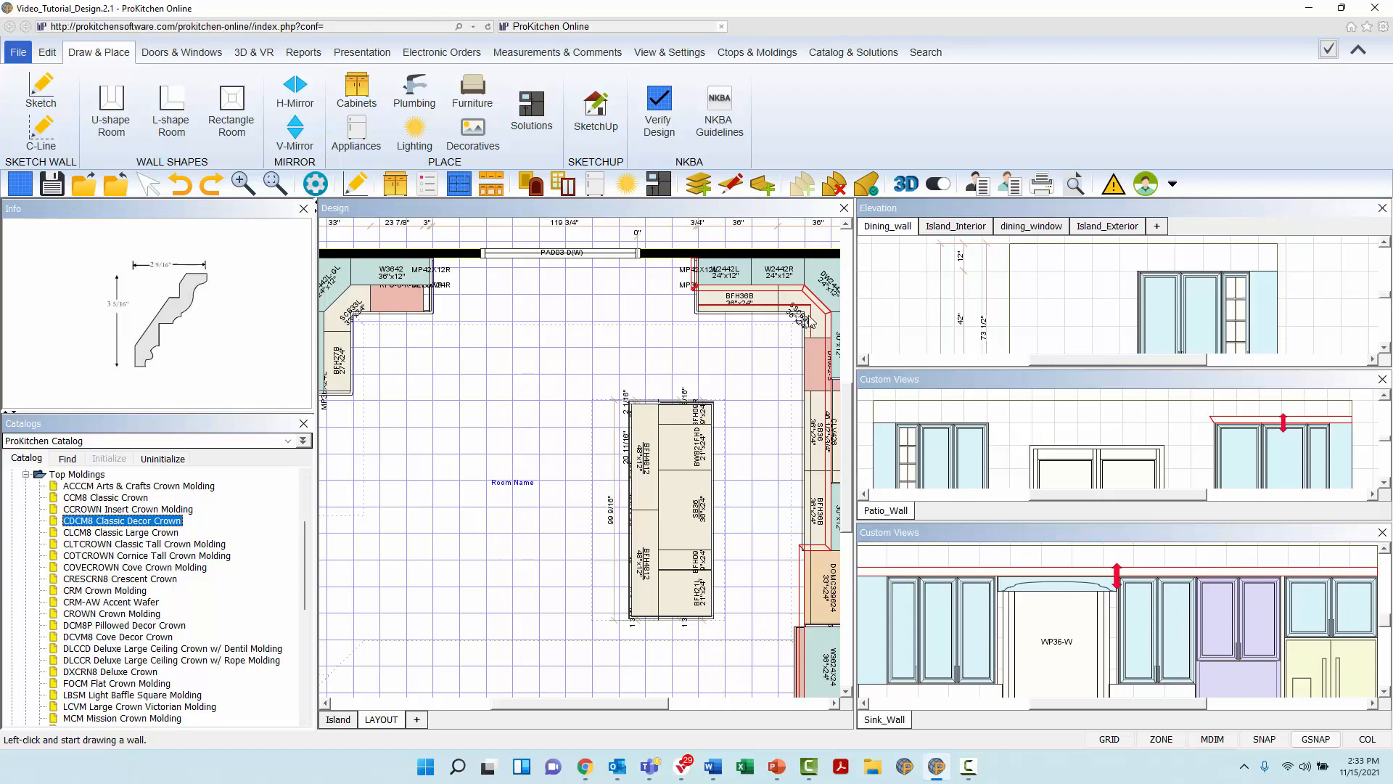
Delete the TK96 toe kick from the base cabinet run
right_click(806, 309)
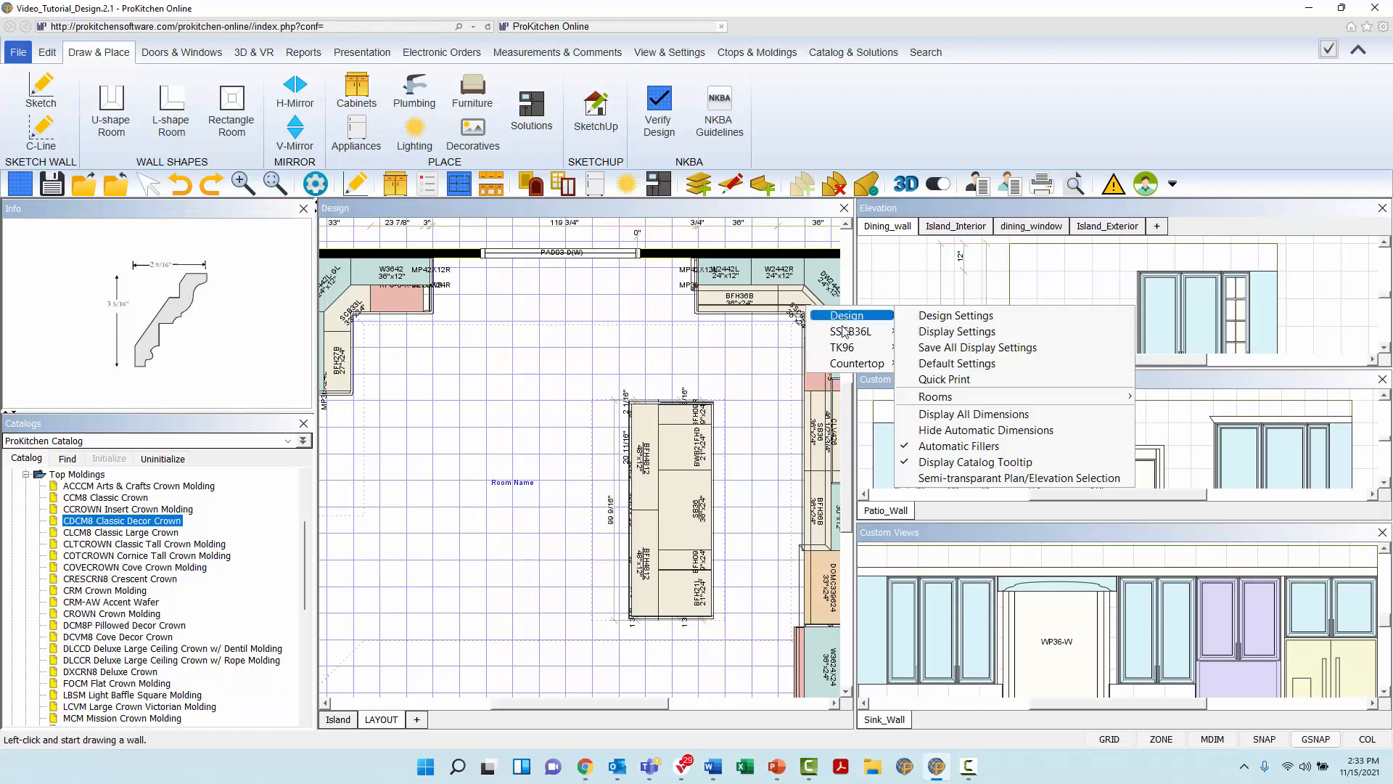
mouse_move(844, 346)
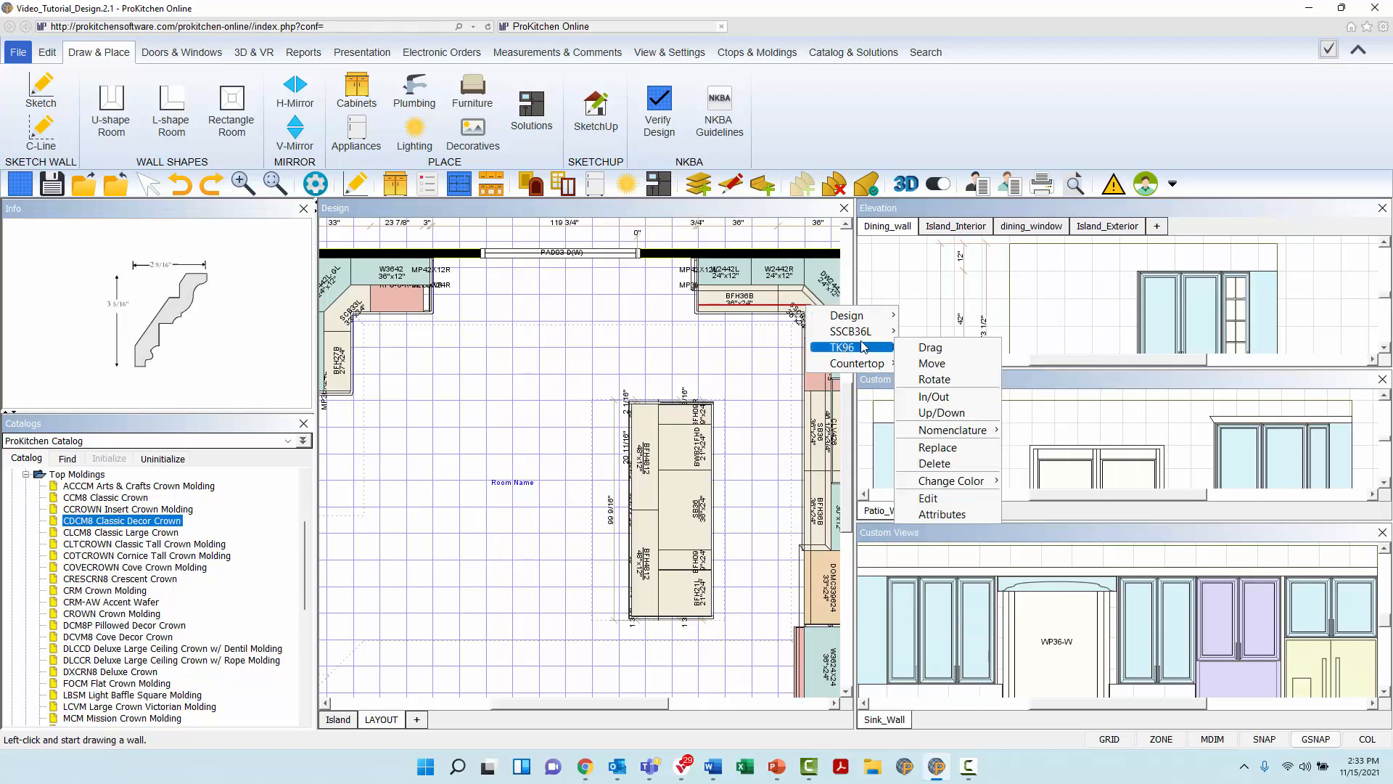
left_click(936, 463)
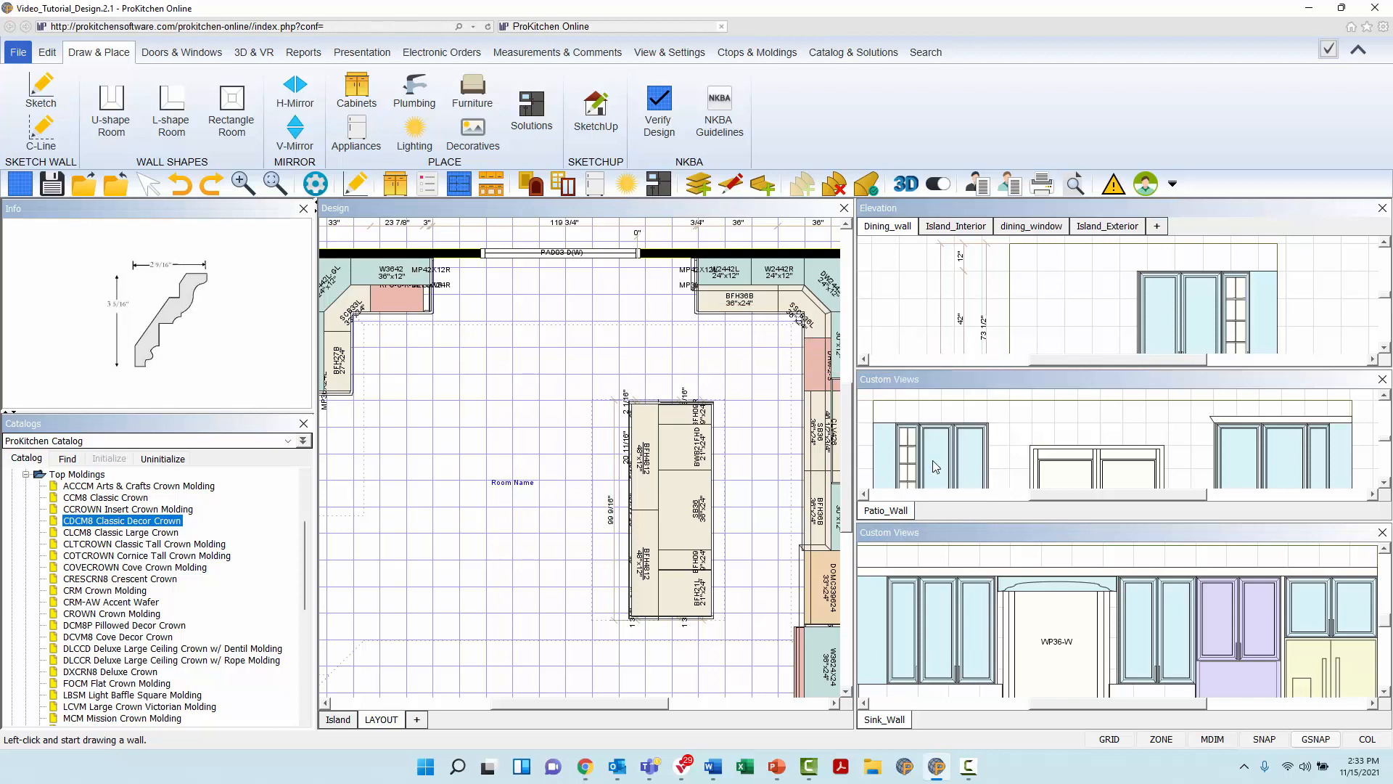
Select the CDCM8 crown molding above the wall cabinets and delete it
left_click(983, 575)
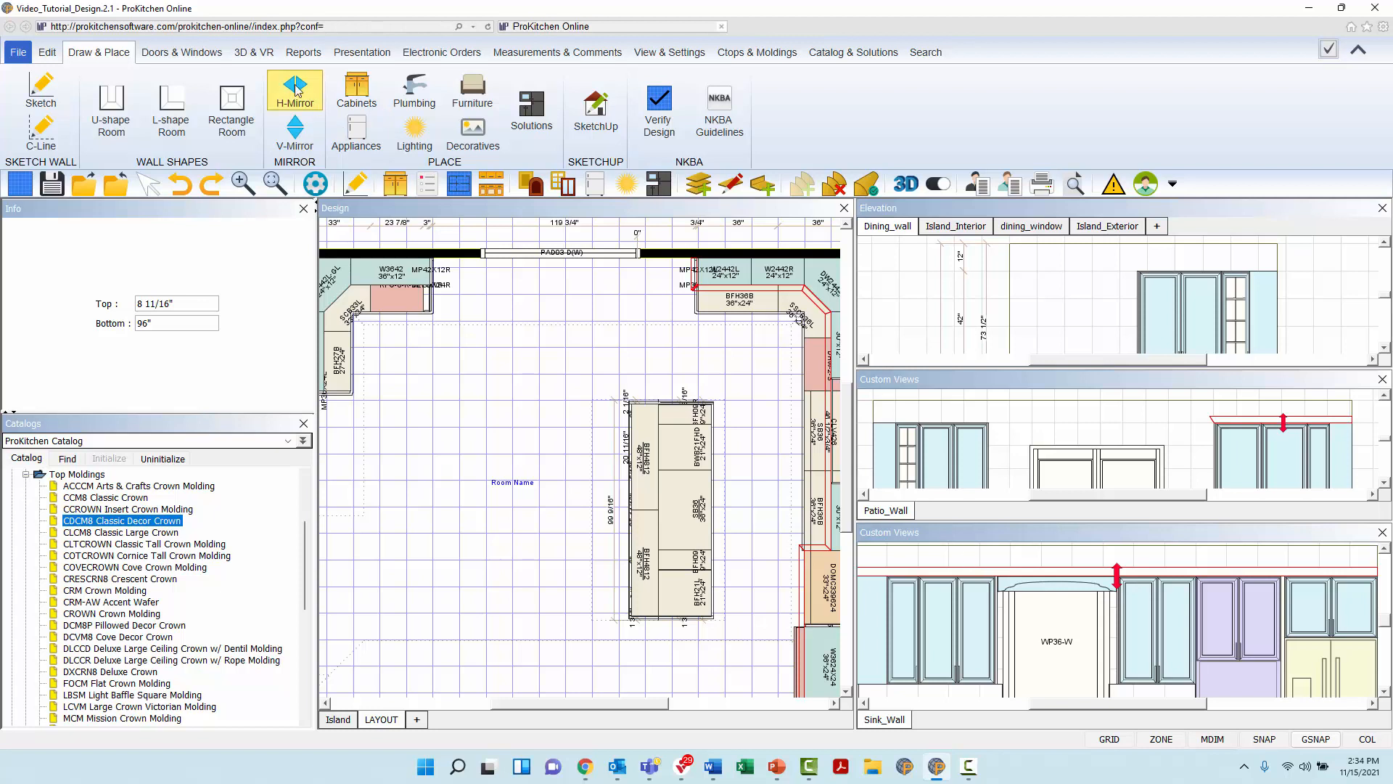
left_click(47, 52)
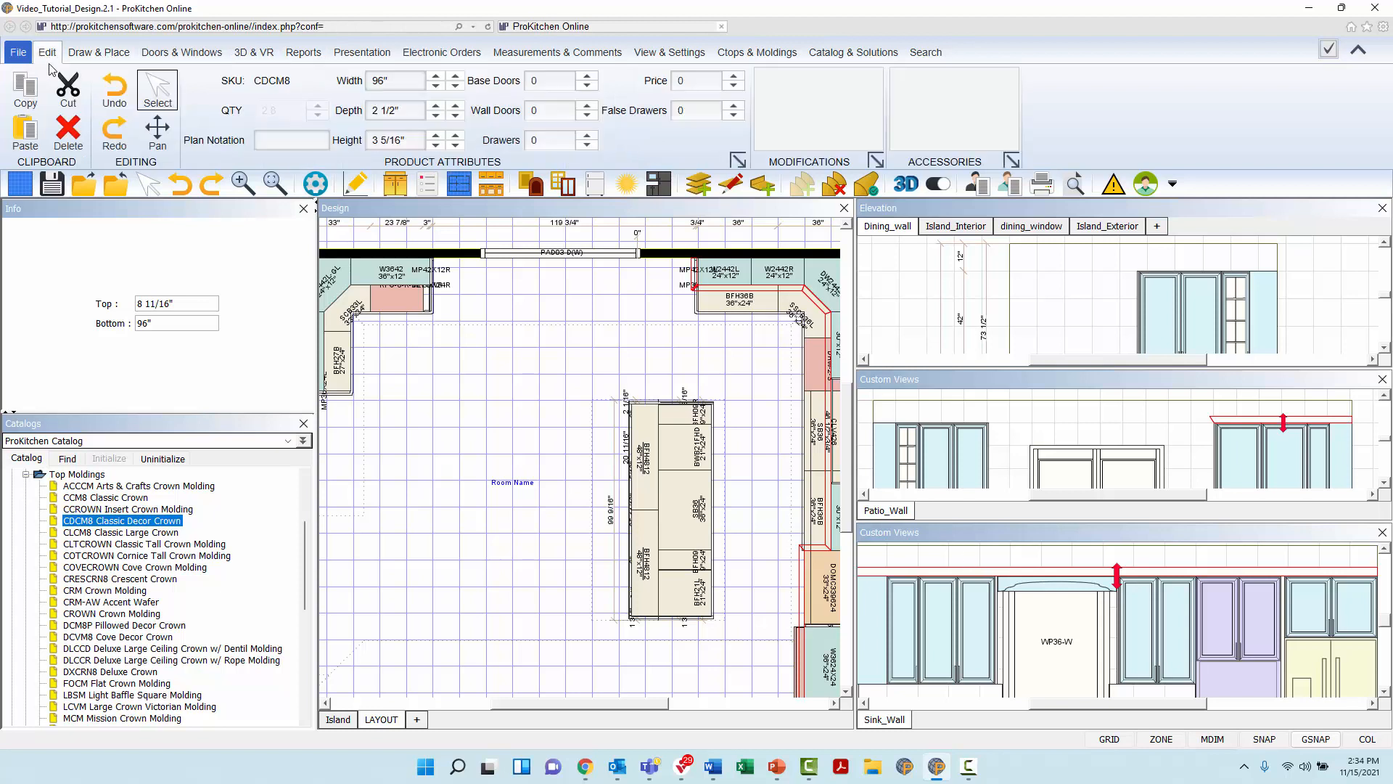
left_click(68, 129)
left_click(962, 577)
key("Delete")
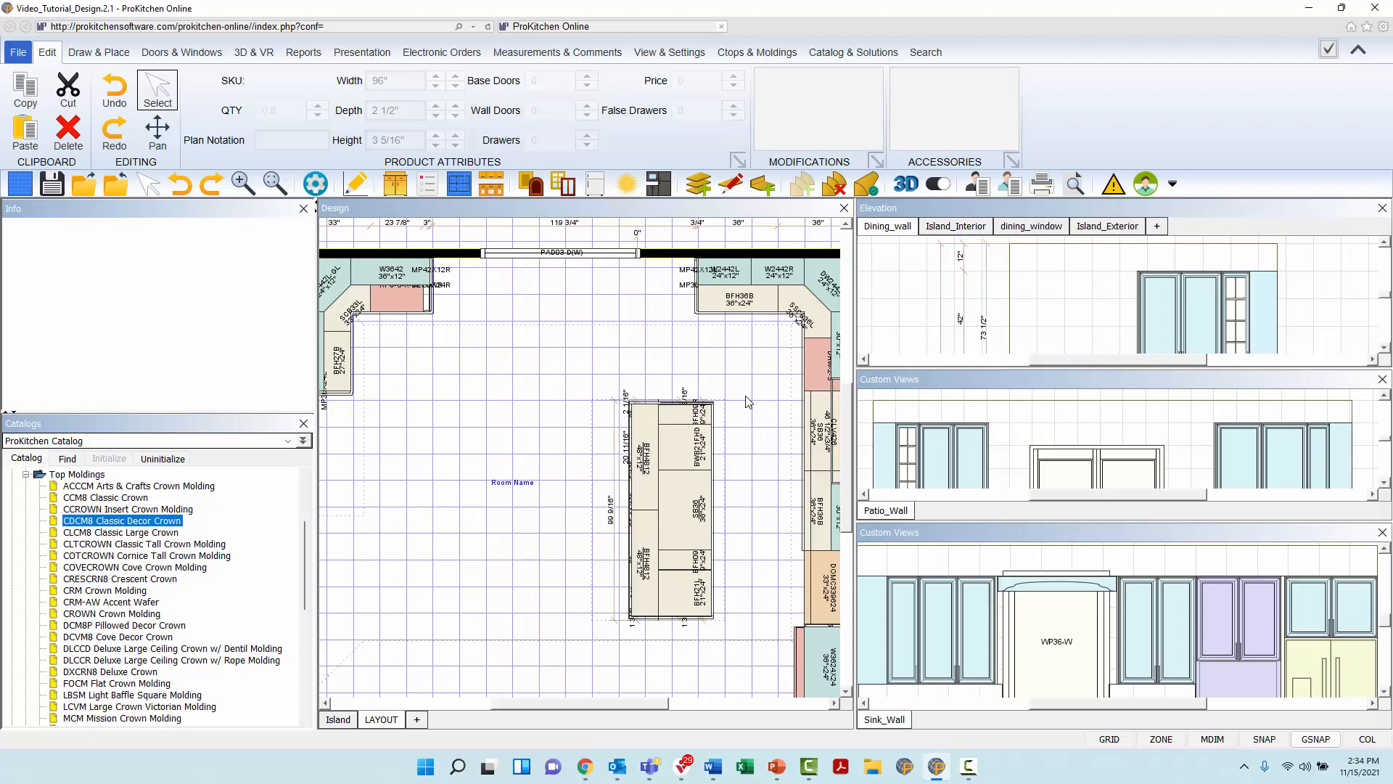
Open the Moldings section of the Design Settings
left_click(672, 58)
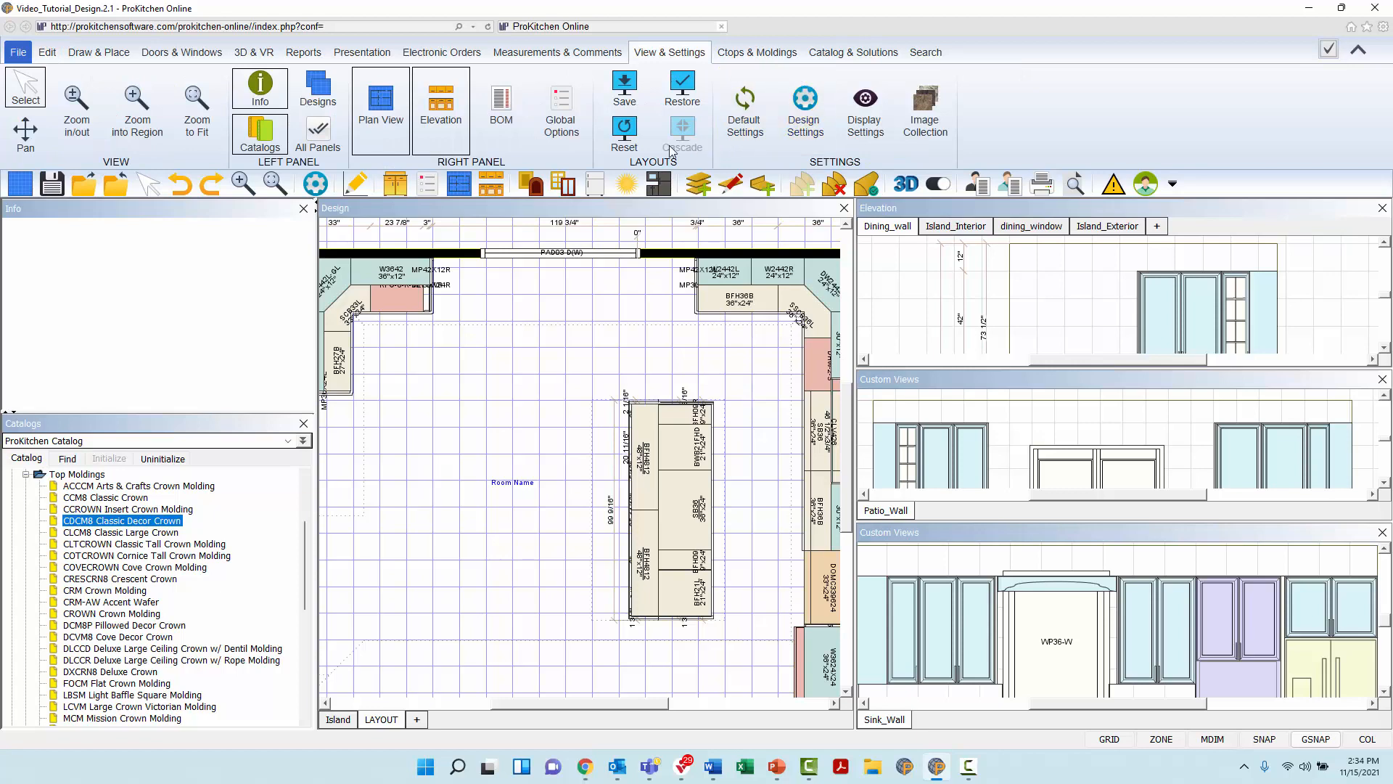
left_click(322, 191)
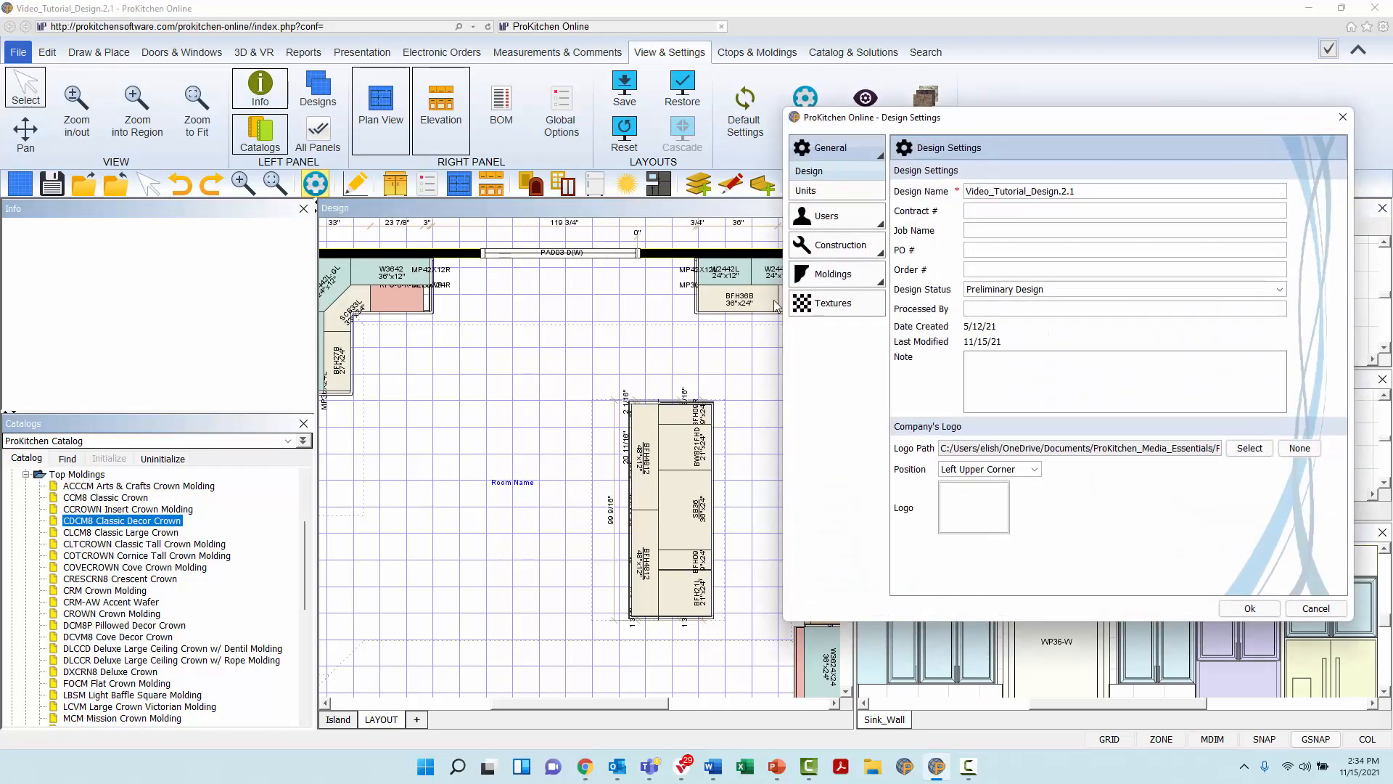
left_click(872, 285)
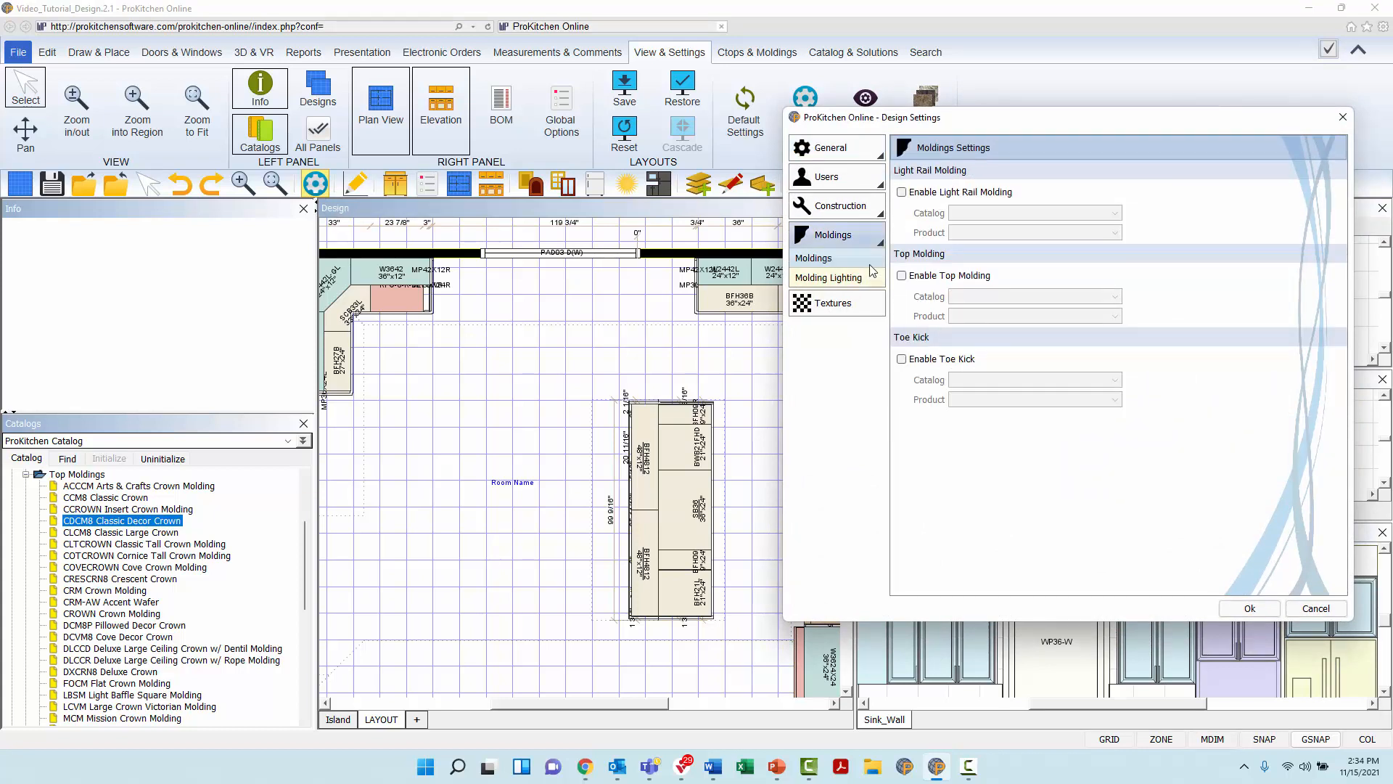
Try switching the light rail molding, top molding and toe kick options on and off in turn
left_click(901, 192)
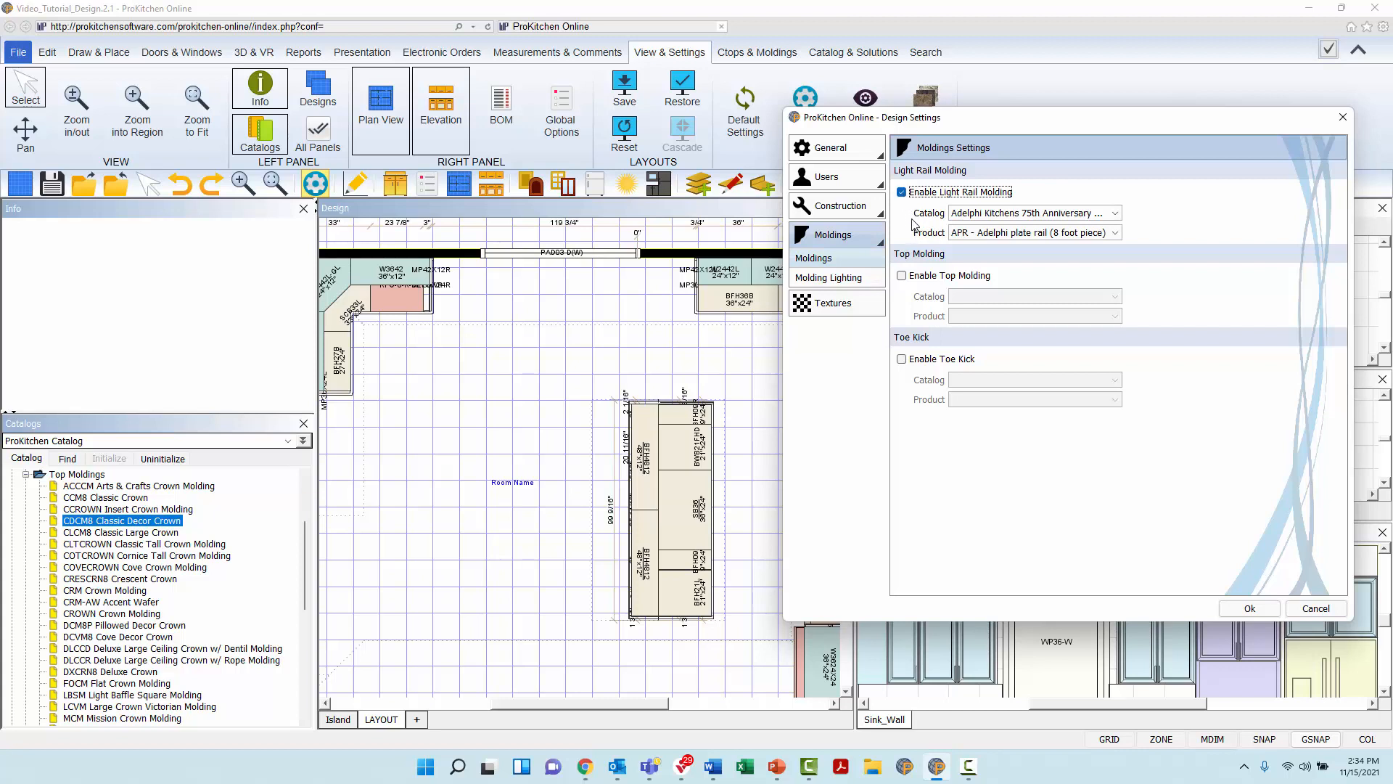
left_click(902, 193)
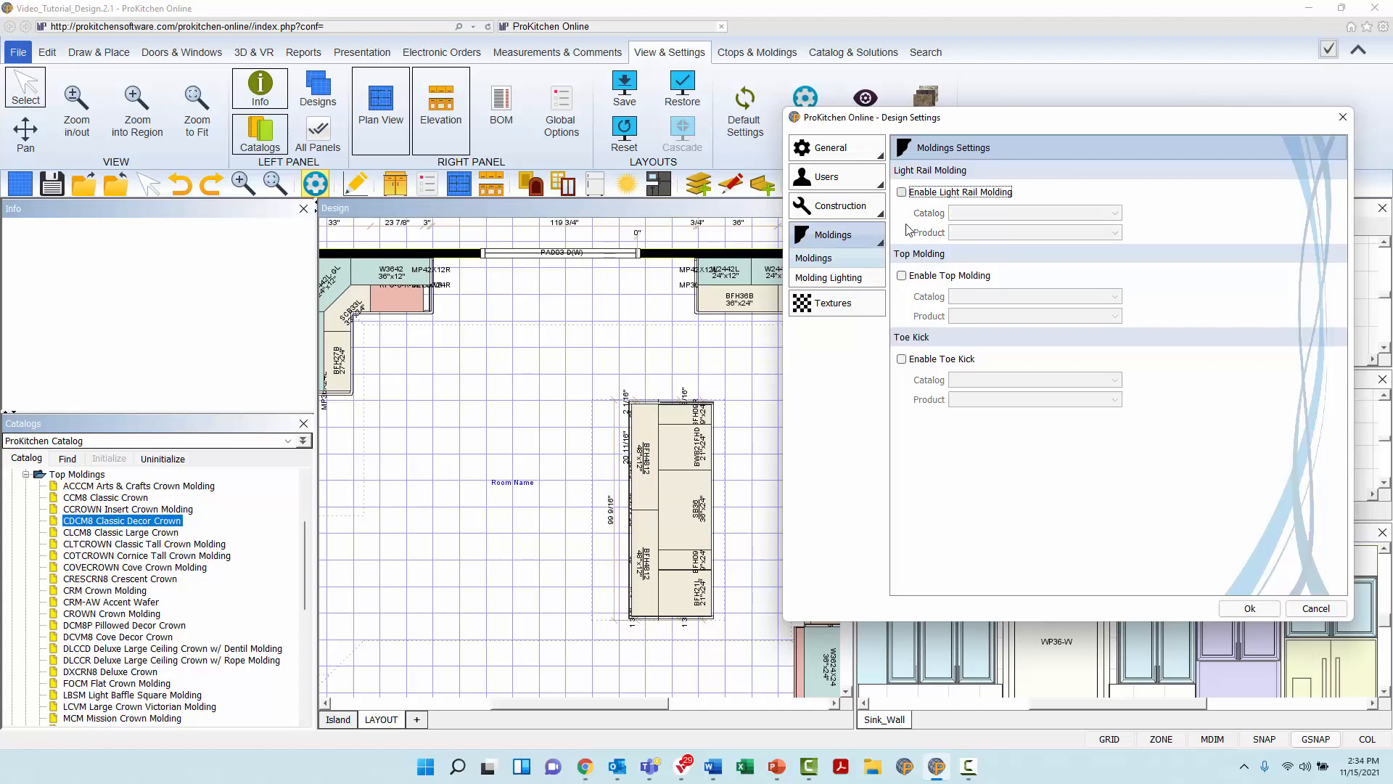
left_click(902, 276)
left_click(902, 276)
left_click(902, 359)
left_click(902, 359)
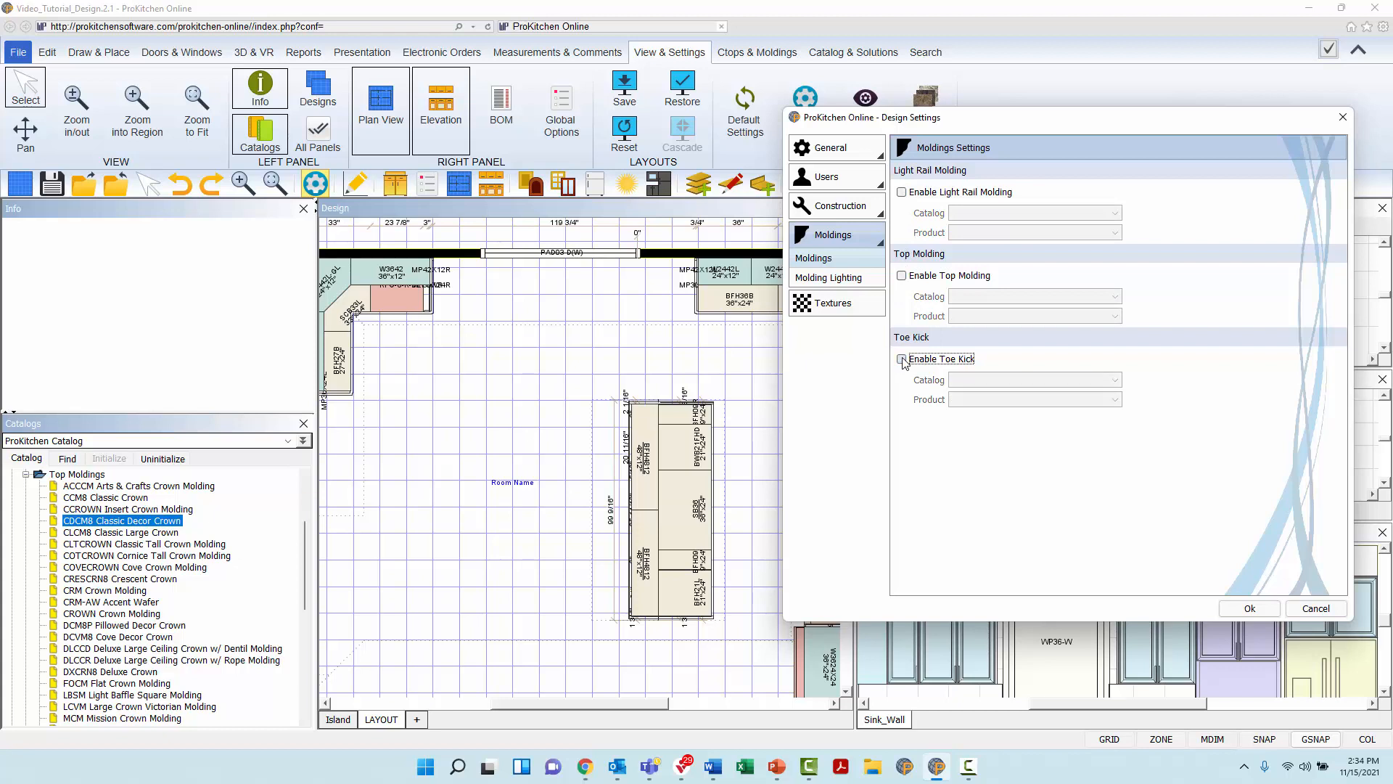
Enable light rail molding using the ProKitchen Catalog and the product BLM - Beaded Light Rail Moulding
left_click(901, 192)
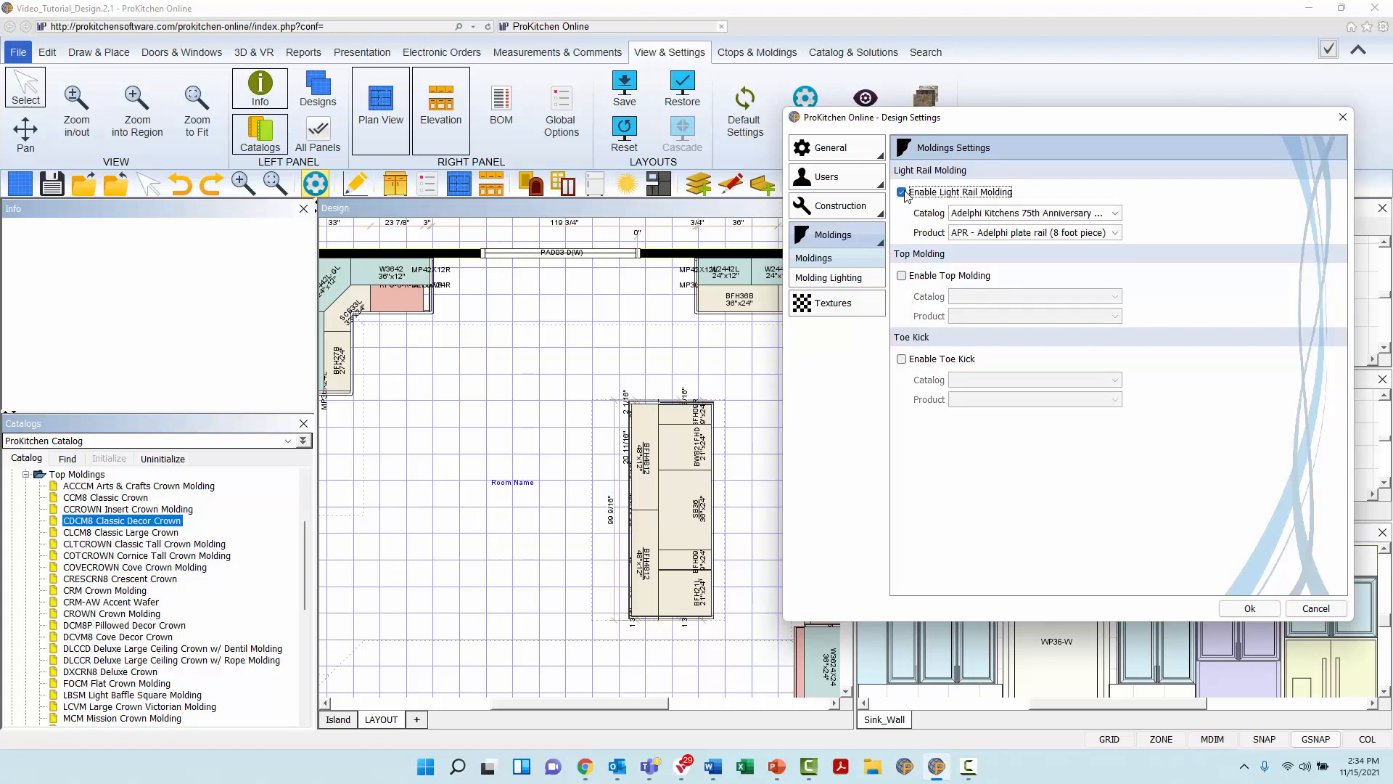
left_click(995, 215)
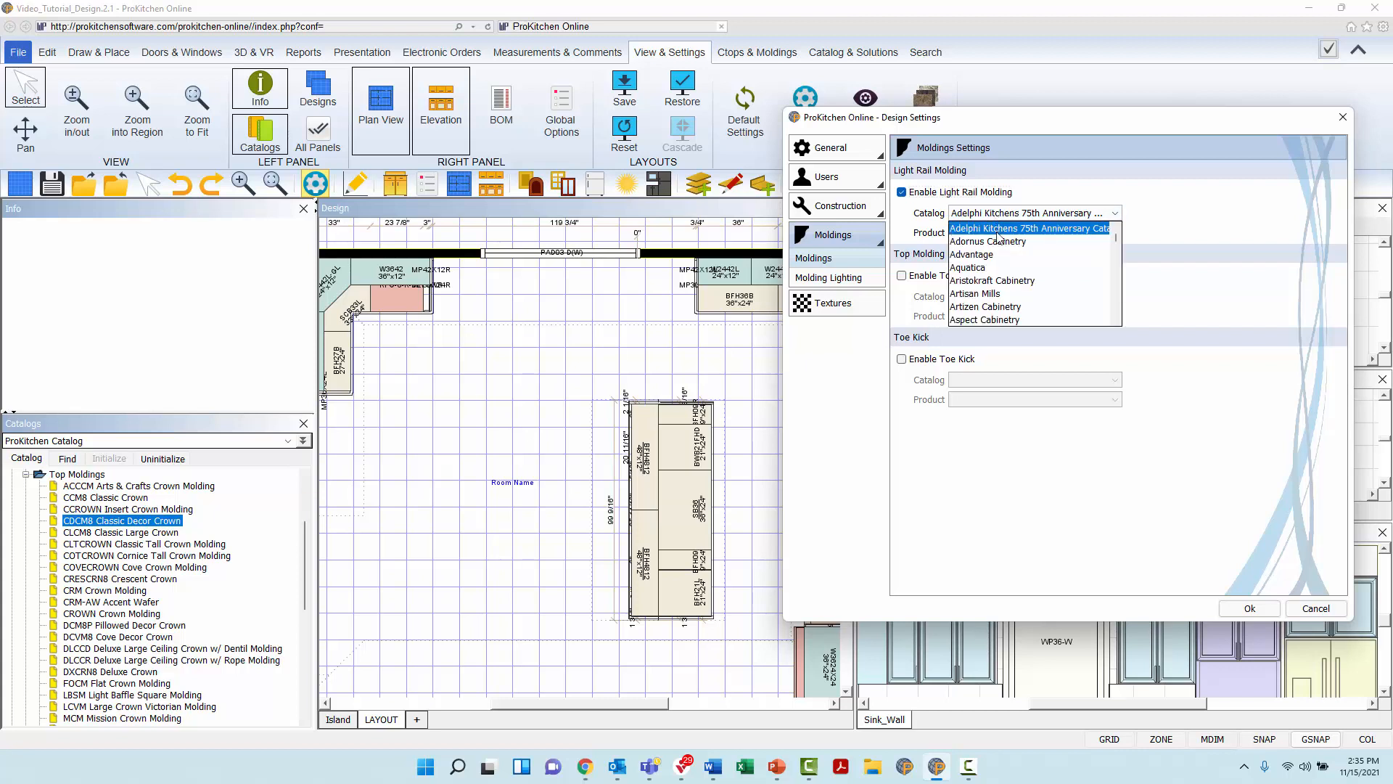
scroll(1006, 254, "down", 8)
scroll(1006, 256, "down", 15)
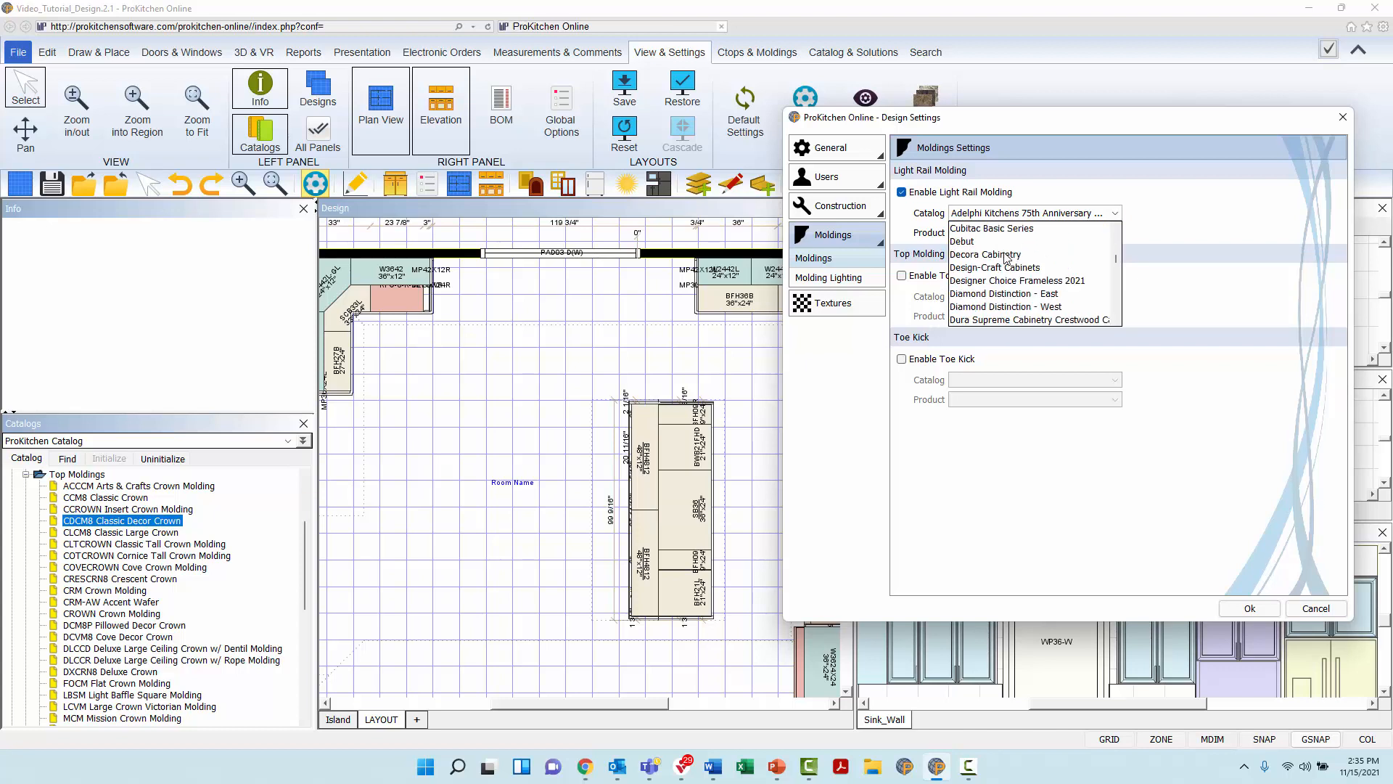
scroll(1007, 259, "down", 15)
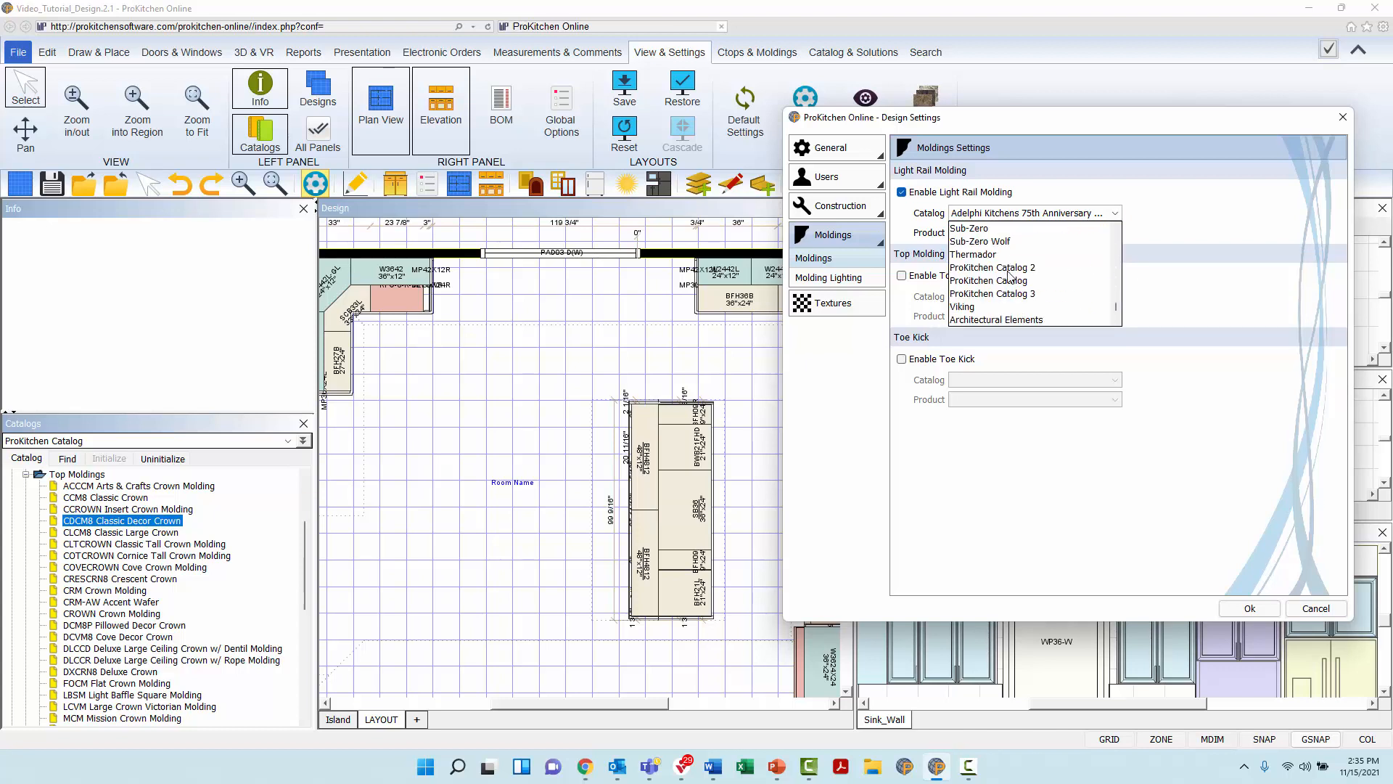
left_click(1012, 282)
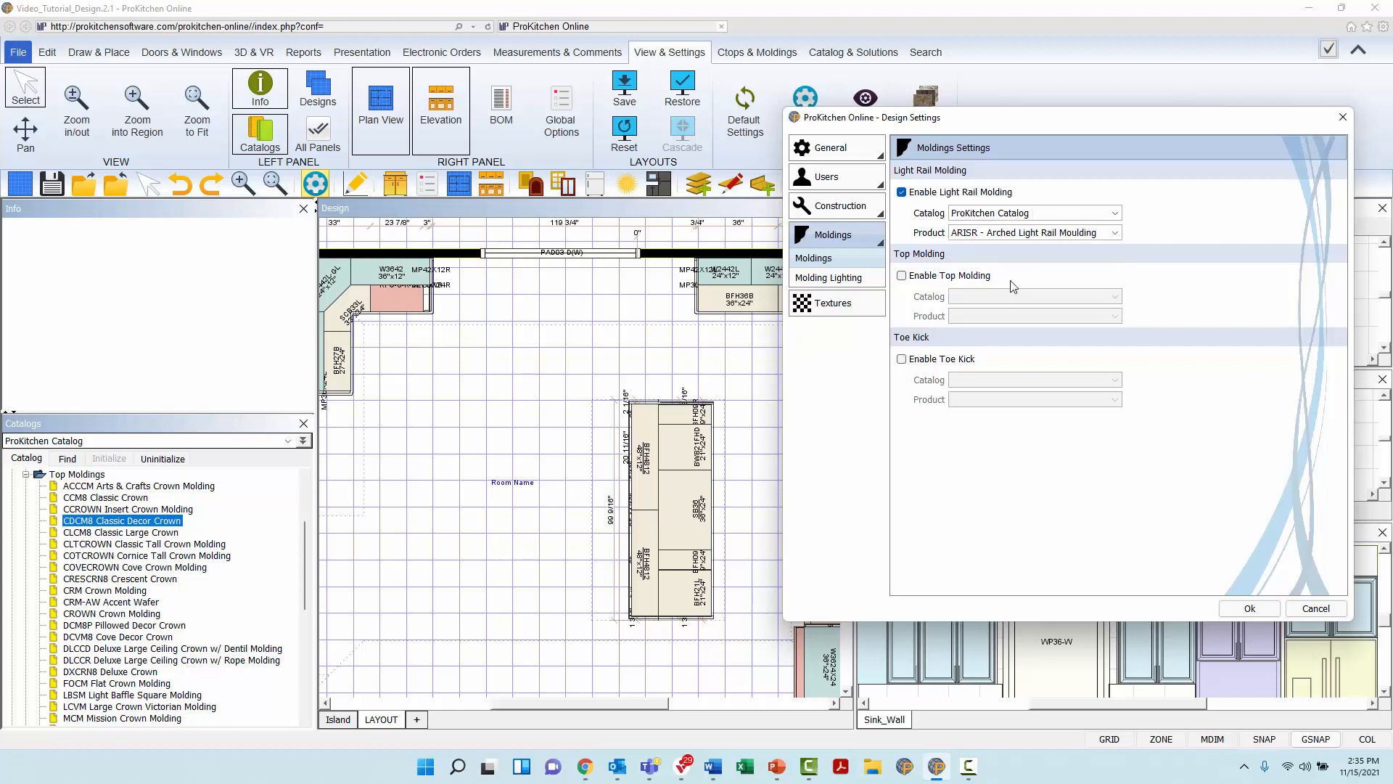
left_click(1000, 237)
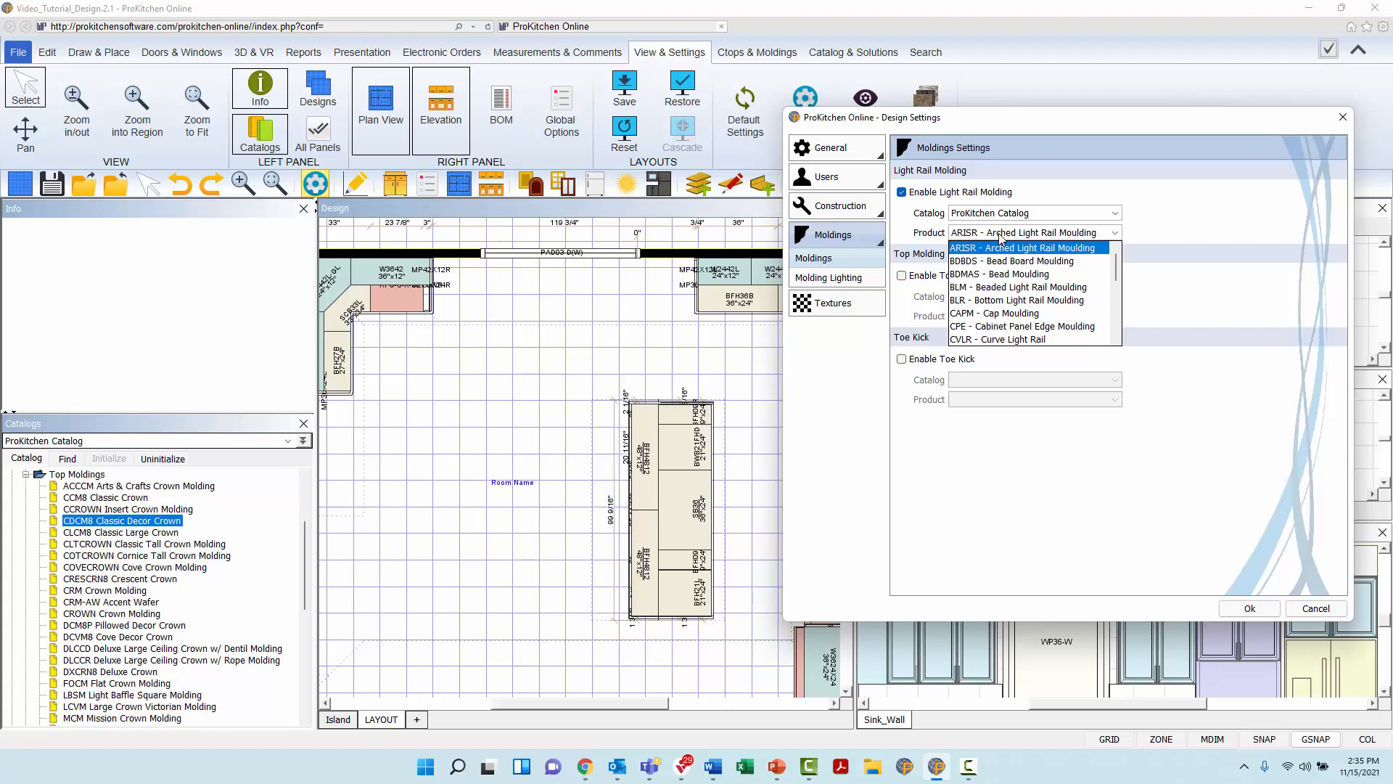
mouse_move(1005, 249)
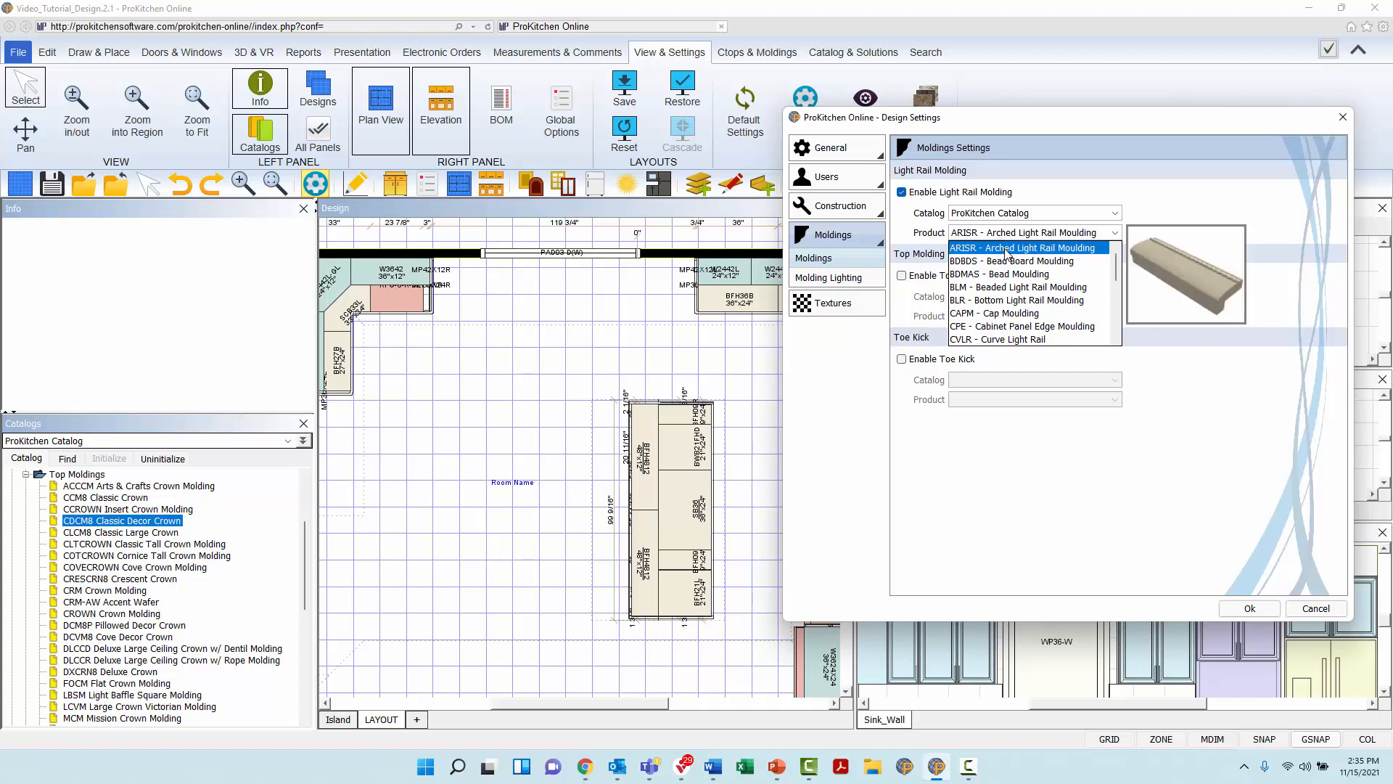
left_click(1013, 290)
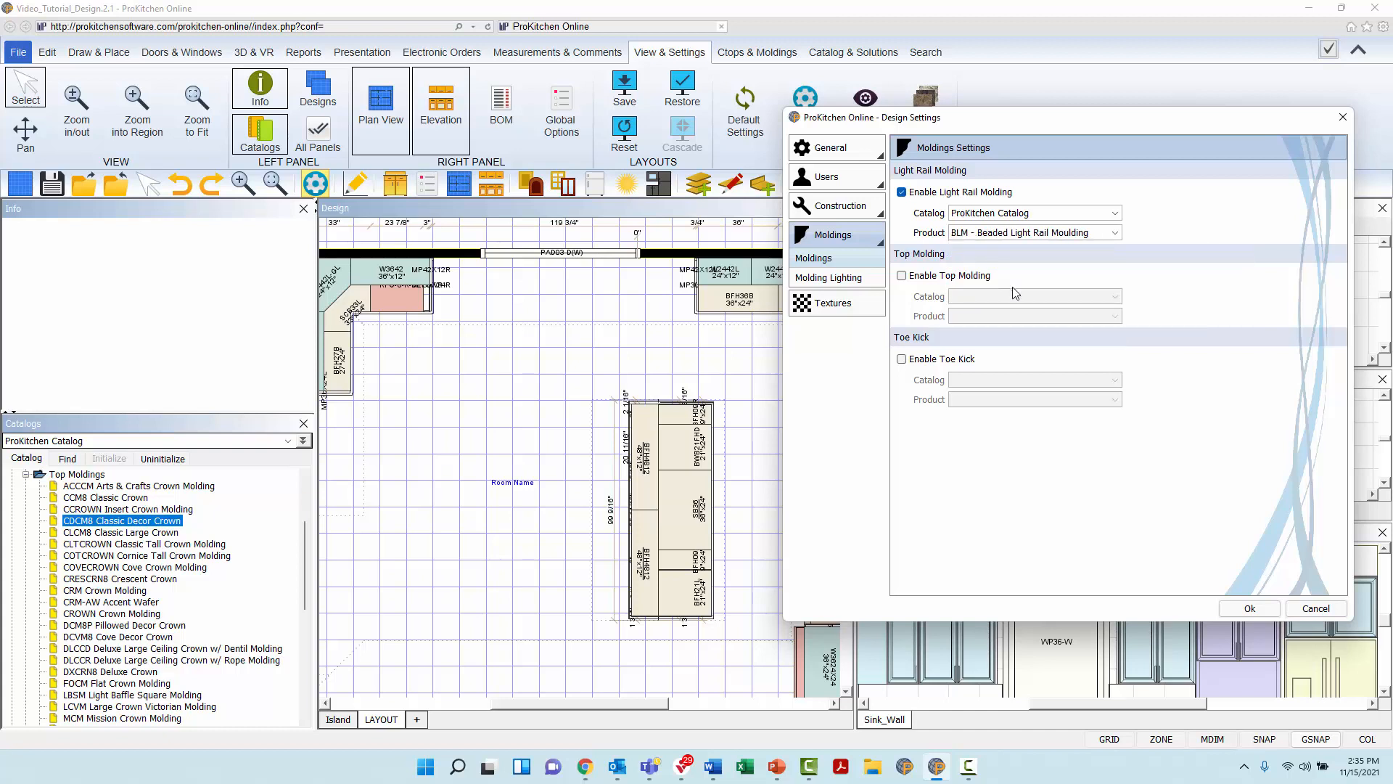
Enable top molding, keep its default Adelphi catalog and APR - Adelphi plate rail product, and accept the design settings
left_click(902, 276)
left_click(972, 297)
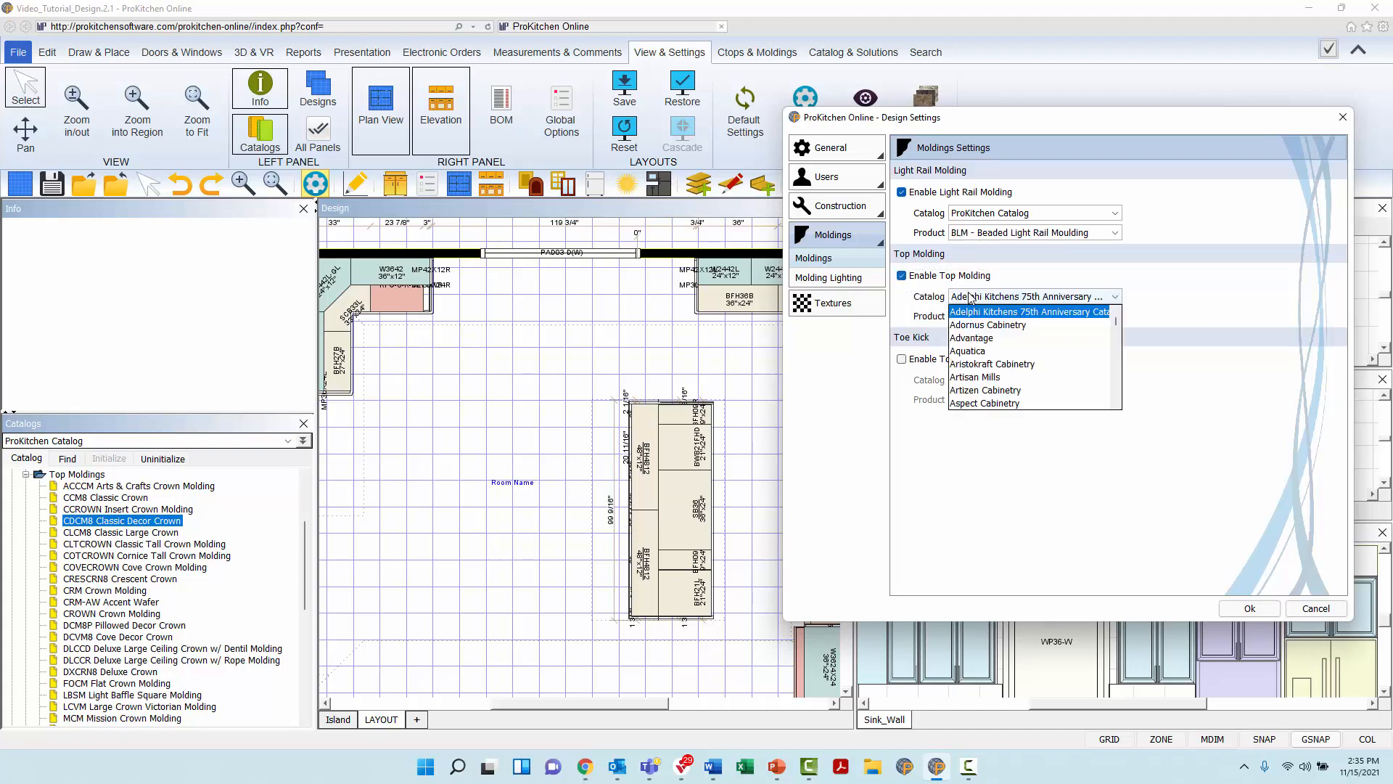
scroll(988, 395, "down", 5)
scroll(988, 395, "down", 20)
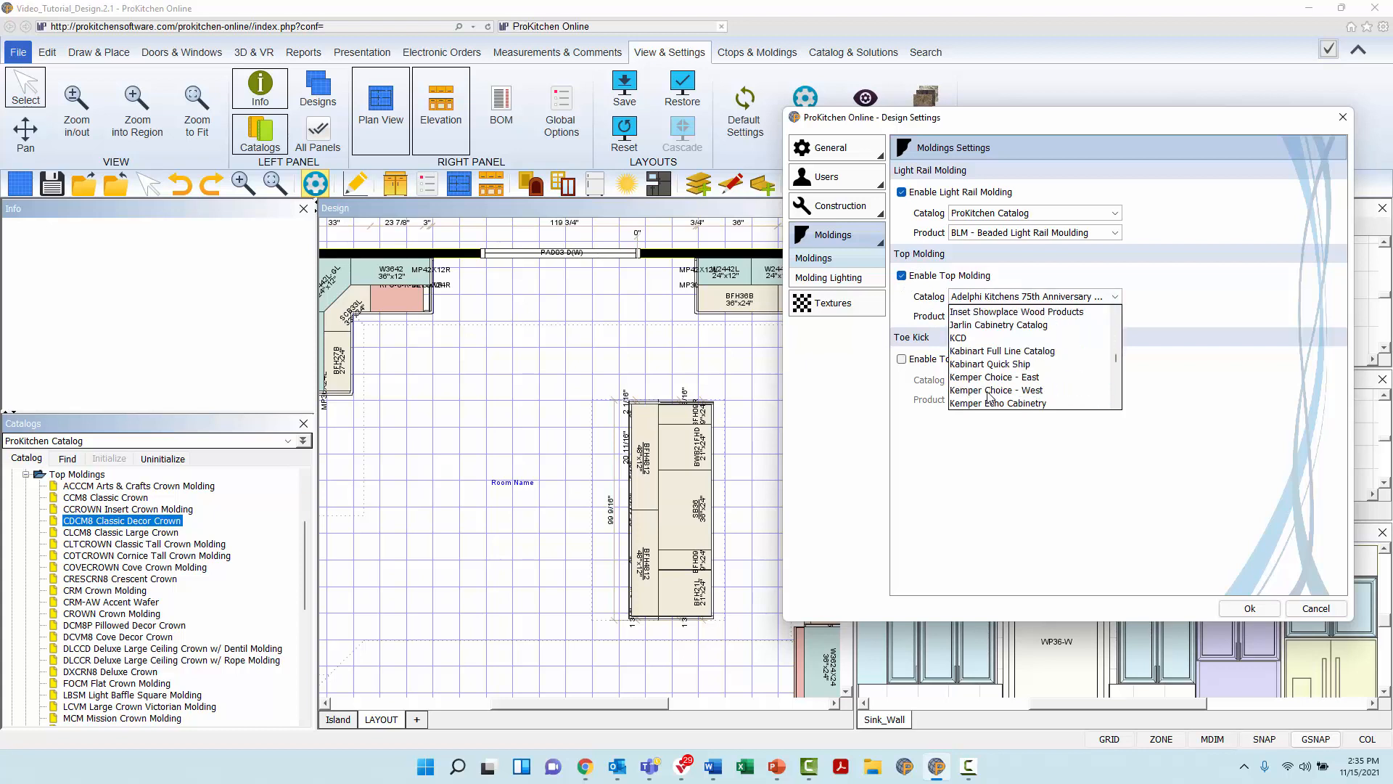
left_click(1161, 403)
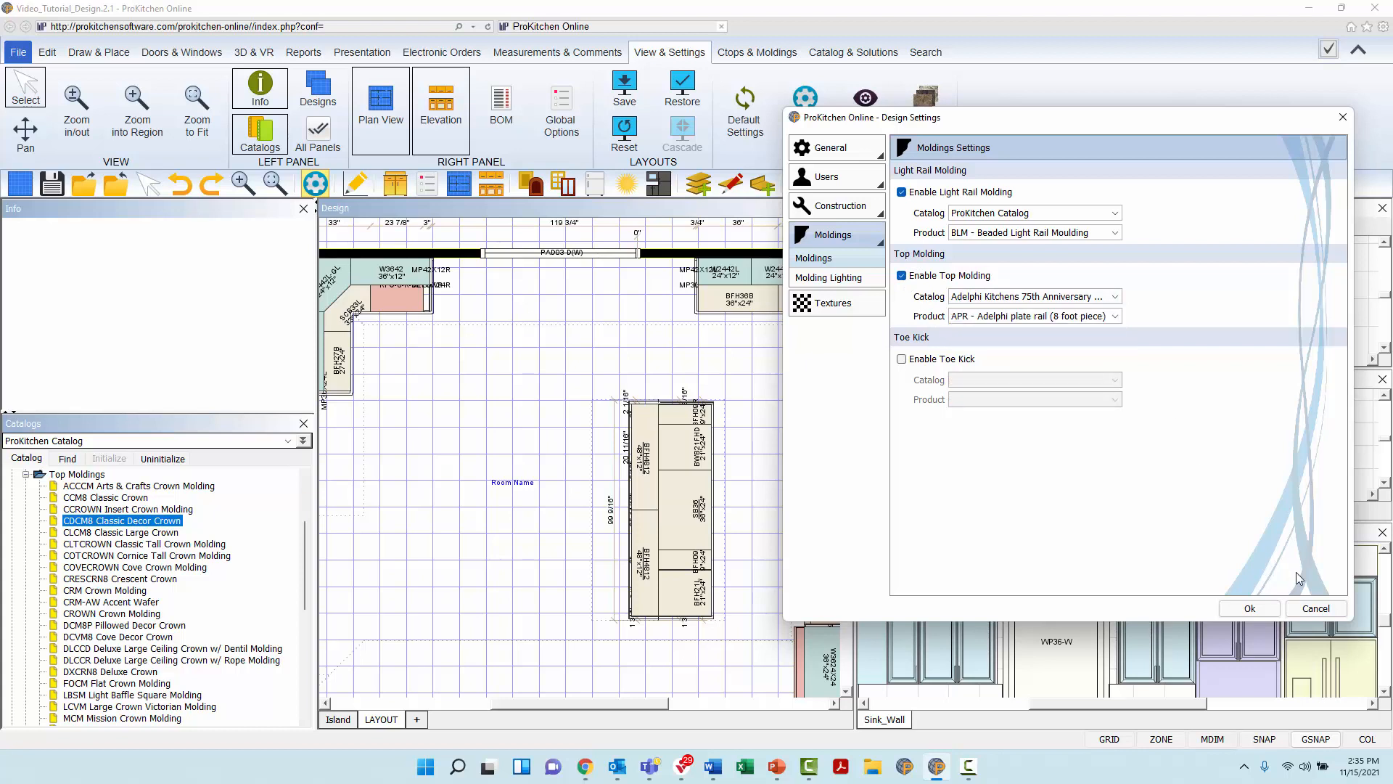
left_click(1260, 606)
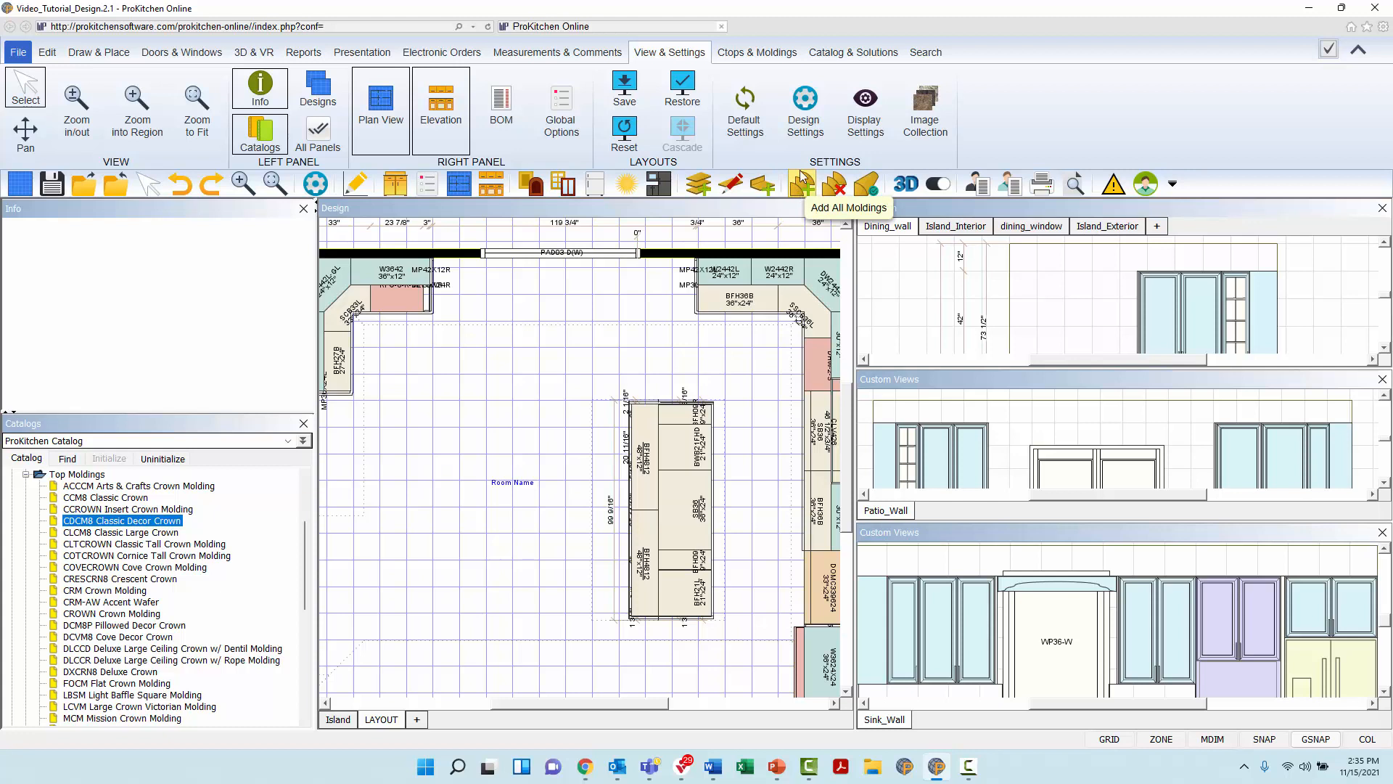
Open the Molding Settings and enable the toe kick alongside the light rail and top moldings
left_click(775, 52)
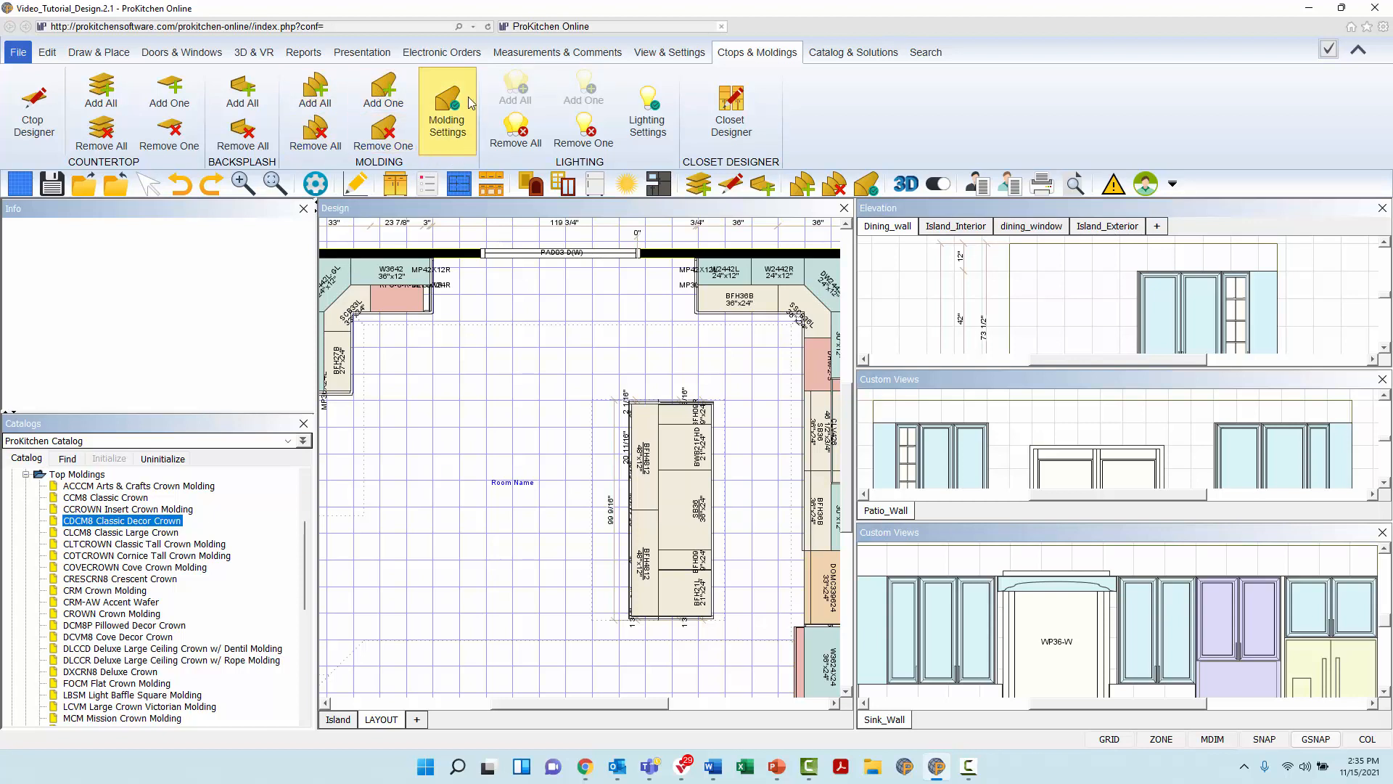
left_click(460, 147)
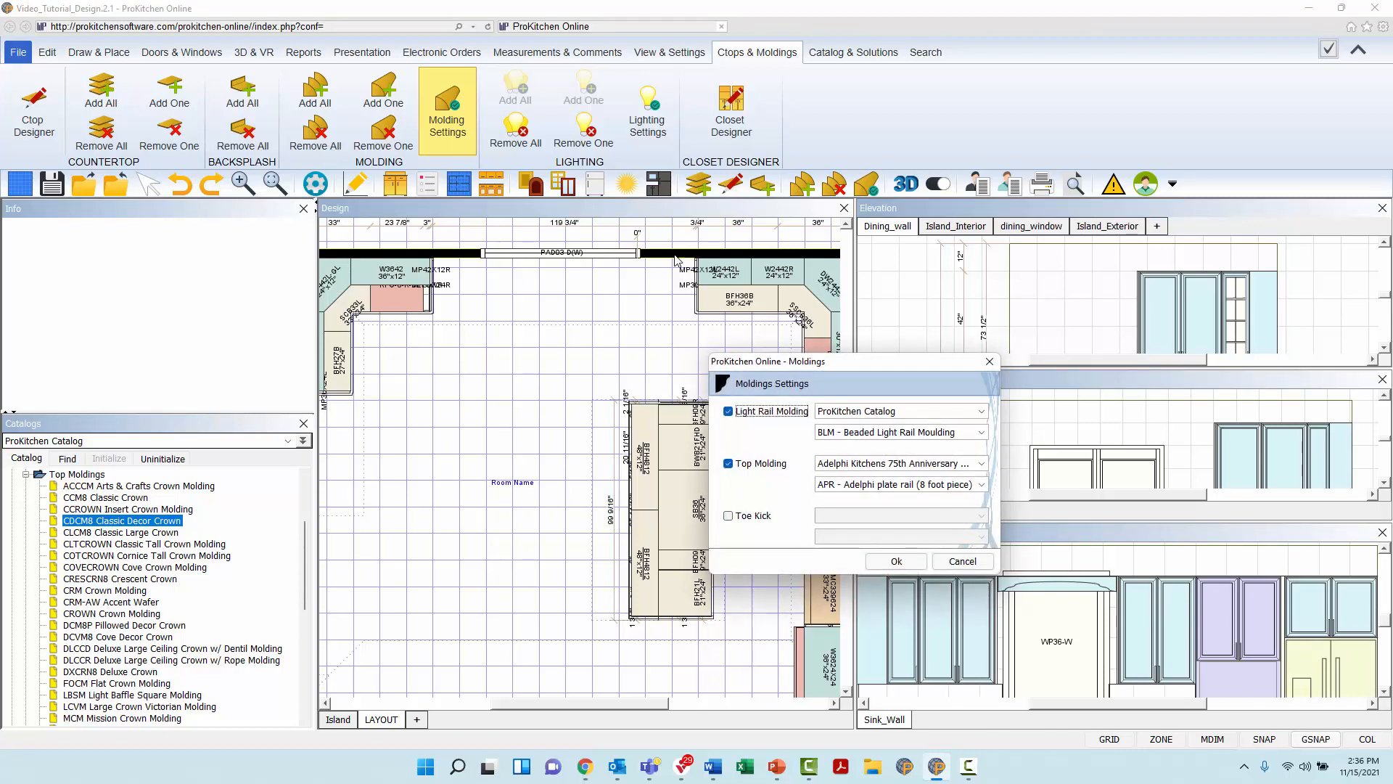
left_click_drag(856, 364, 582, 272)
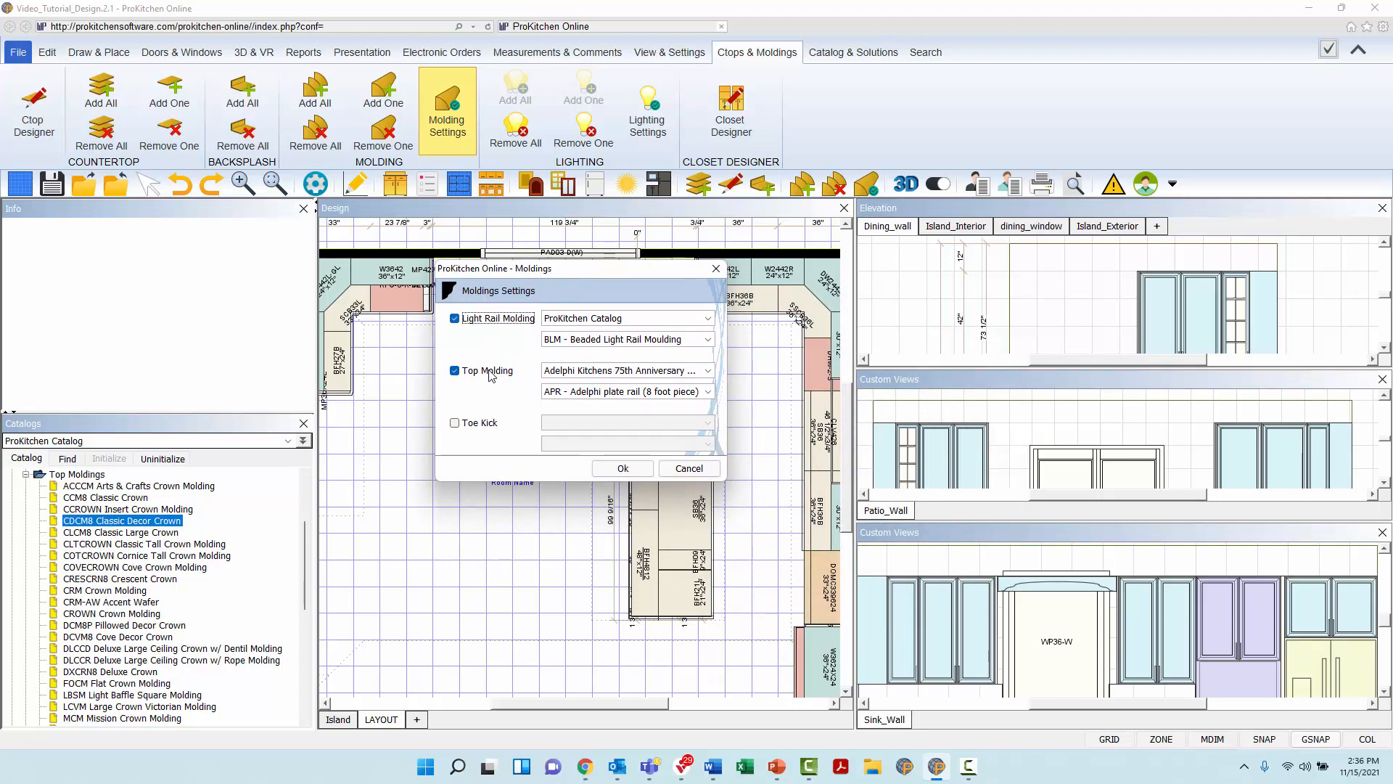
left_click(455, 429)
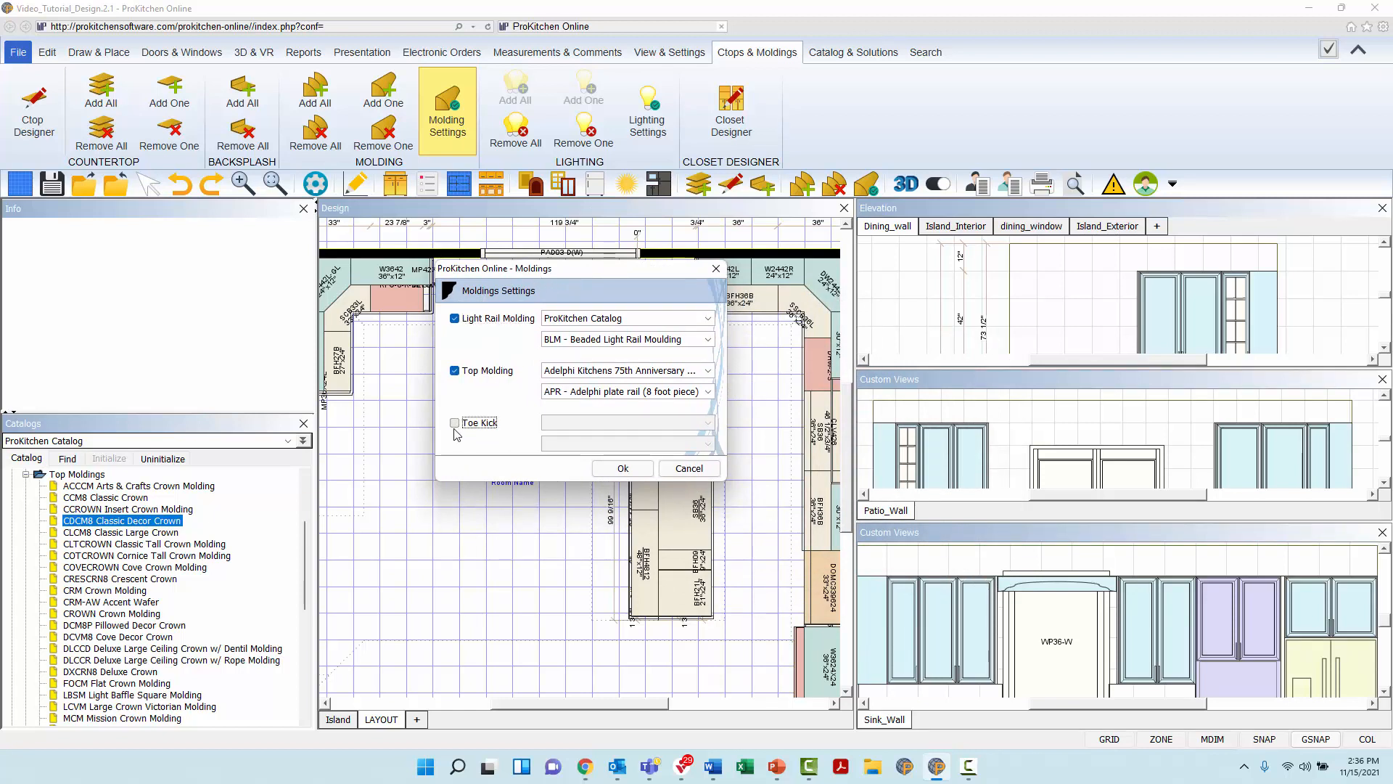
left_click(456, 370)
left_click(457, 371)
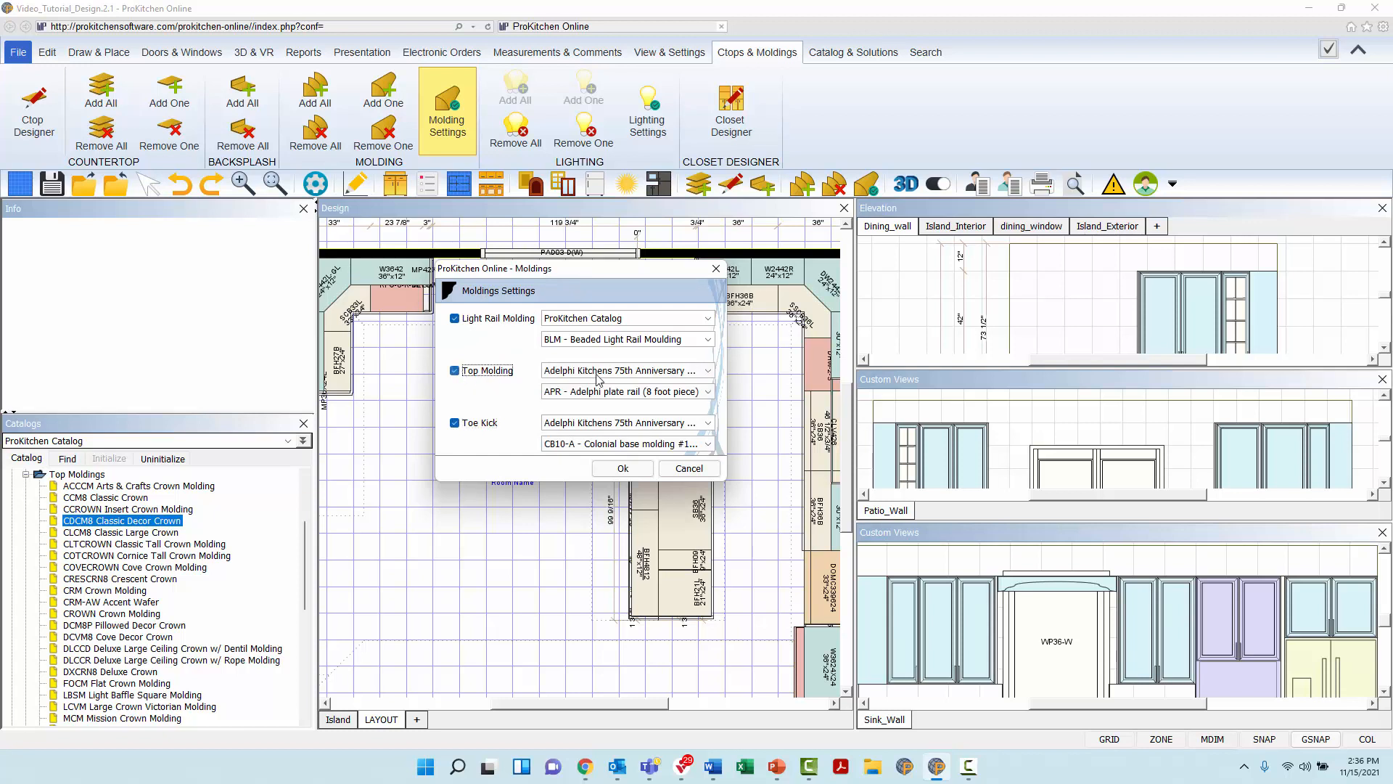
Set the top molding to the ProKitchen Catalog and the product SCM2 - 2" Starter Cabinet Molding
left_click(617, 371)
scroll(619, 439, "down", 5)
scroll(618, 438, "down", 10)
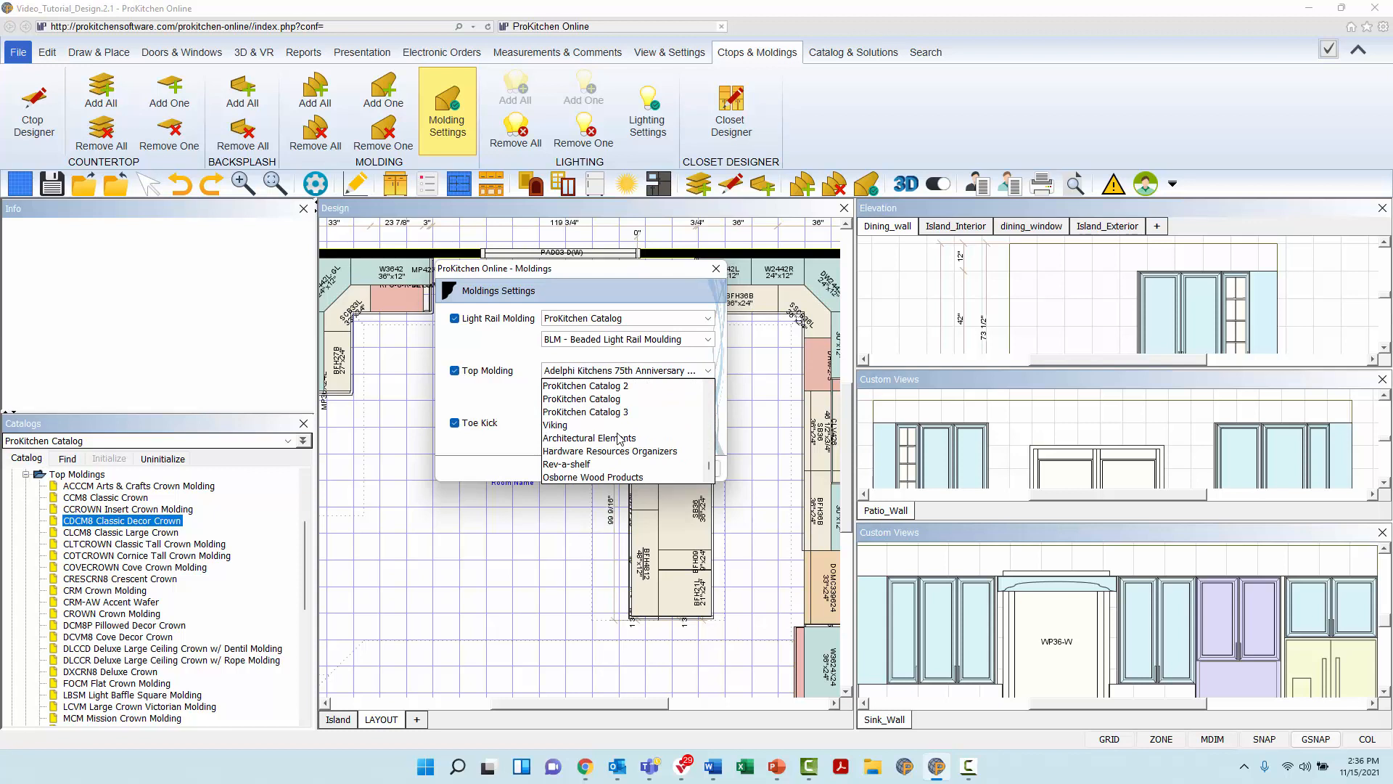
left_click(613, 398)
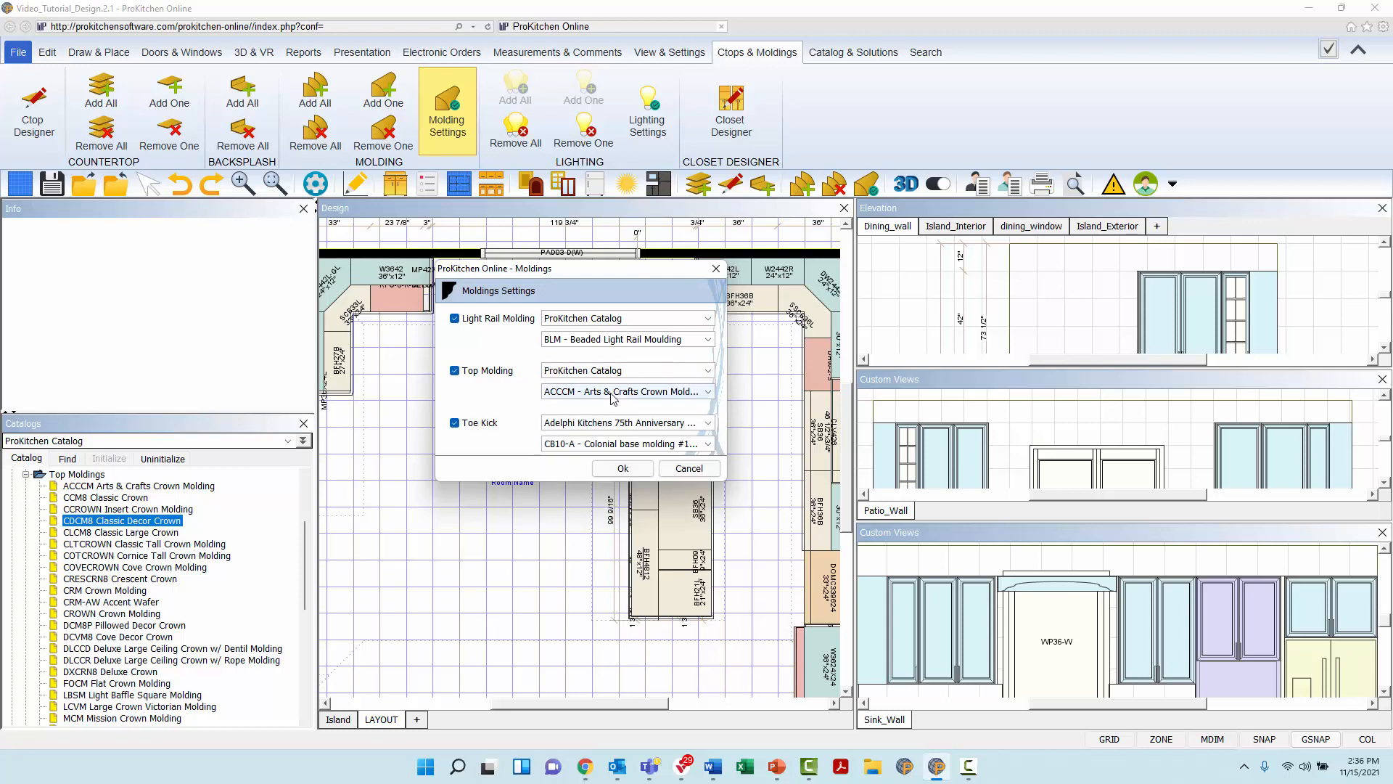
left_click(613, 396)
scroll(607, 459, "down", 8)
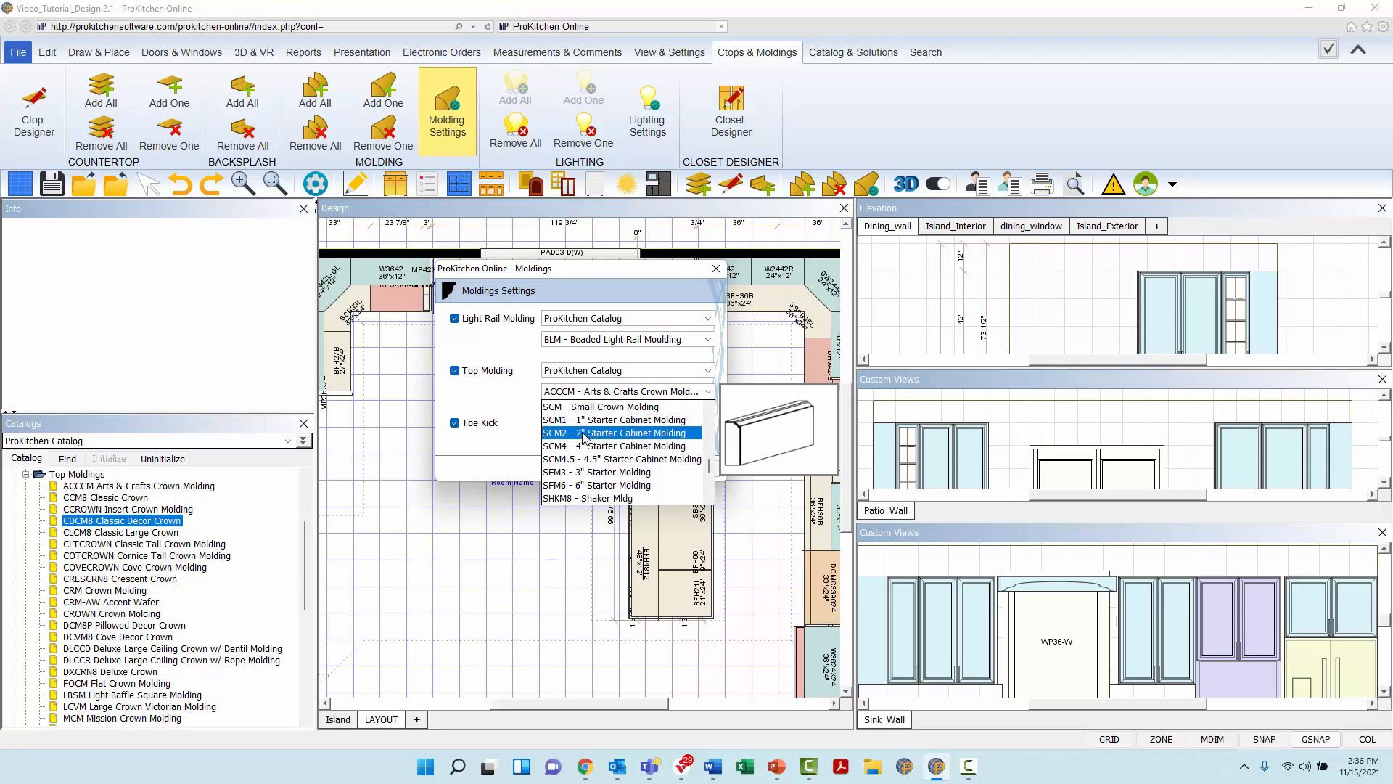
left_click(647, 438)
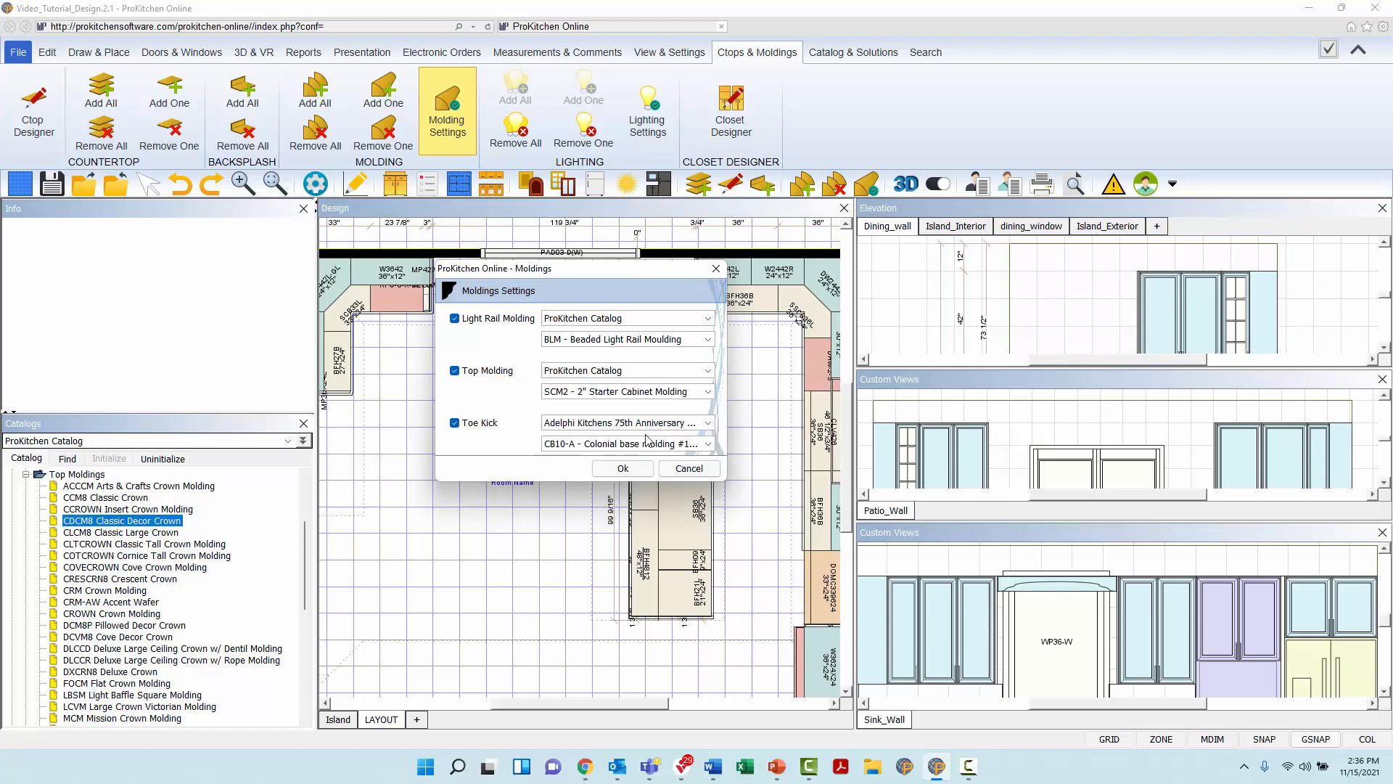
Set the toe kick to the ProKitchen Catalog with the TK96 product and accept the molding settings
left_click(648, 423)
scroll(636, 501, "down", 10)
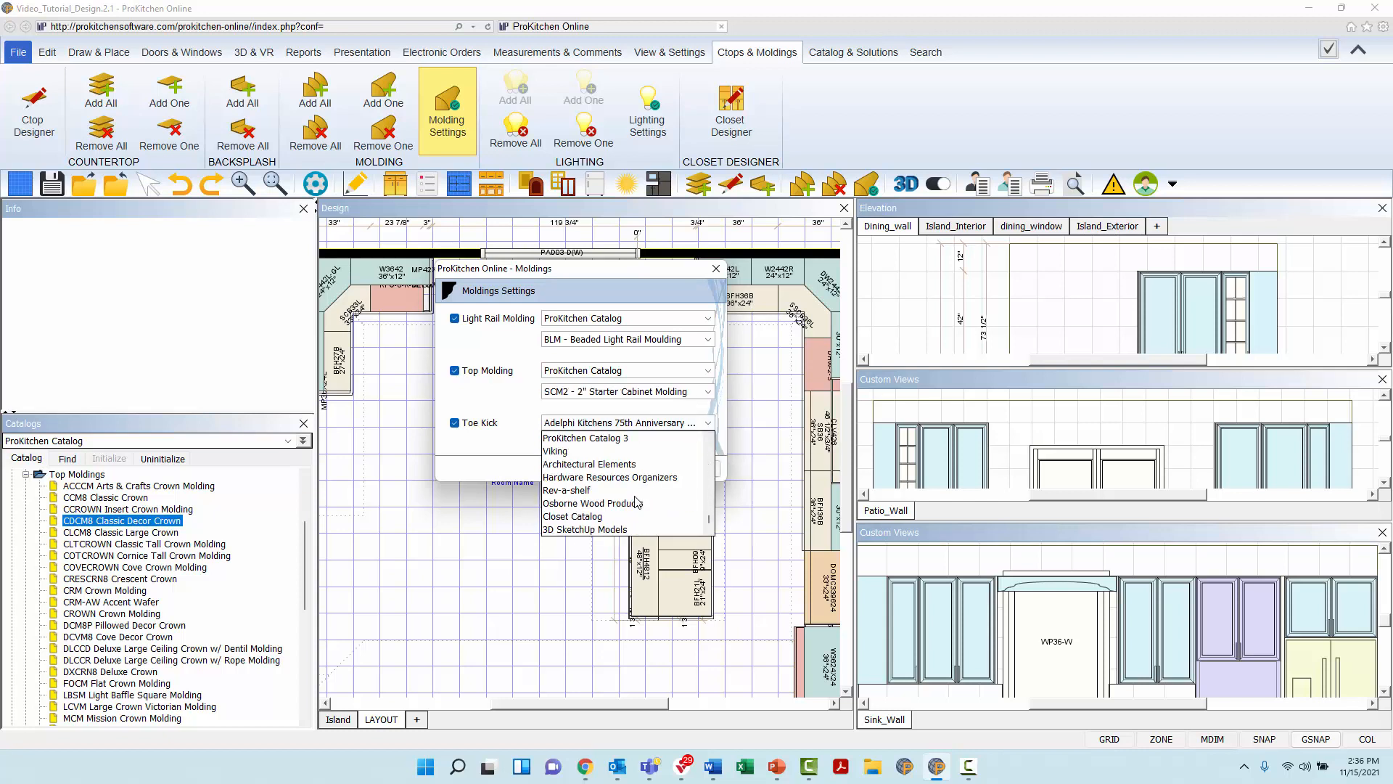
left_click(627, 466)
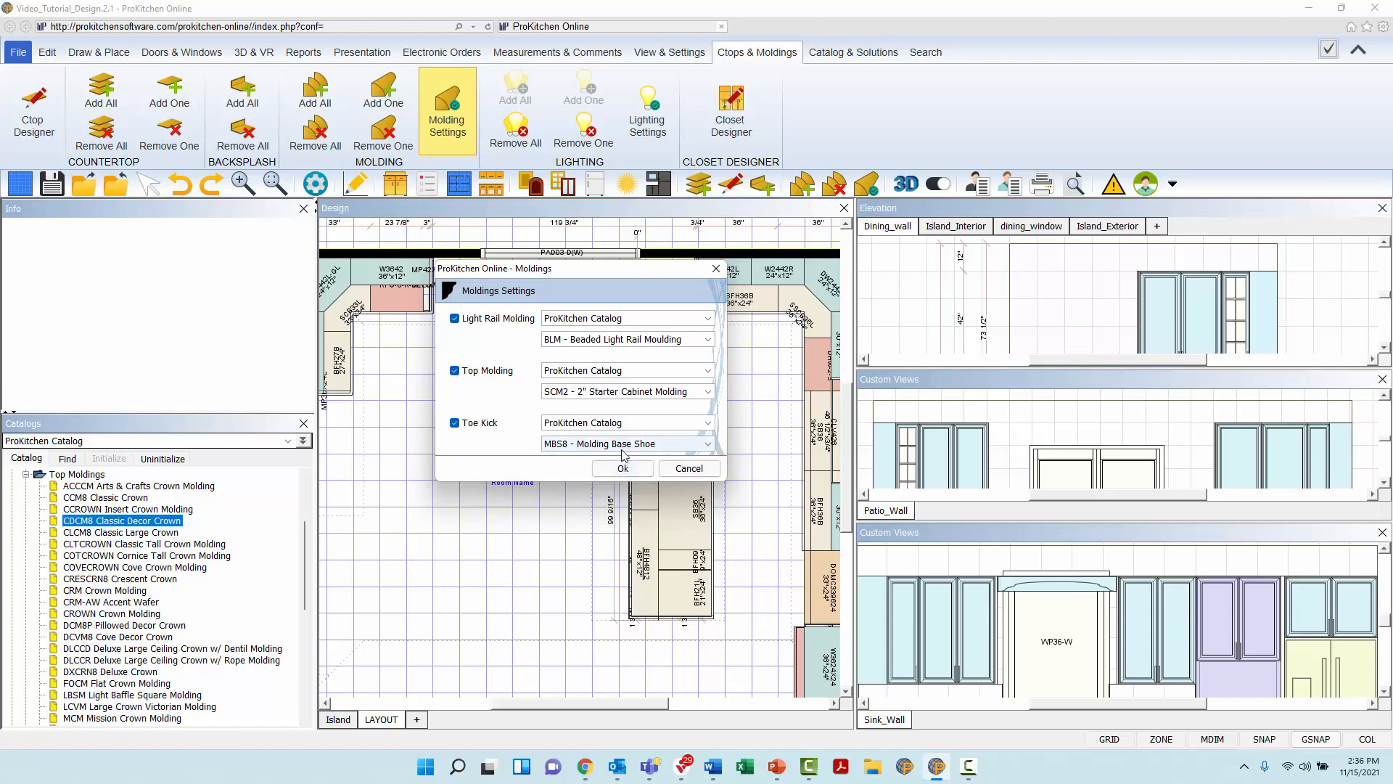
left_click(629, 445)
left_click(638, 472)
left_click(623, 468)
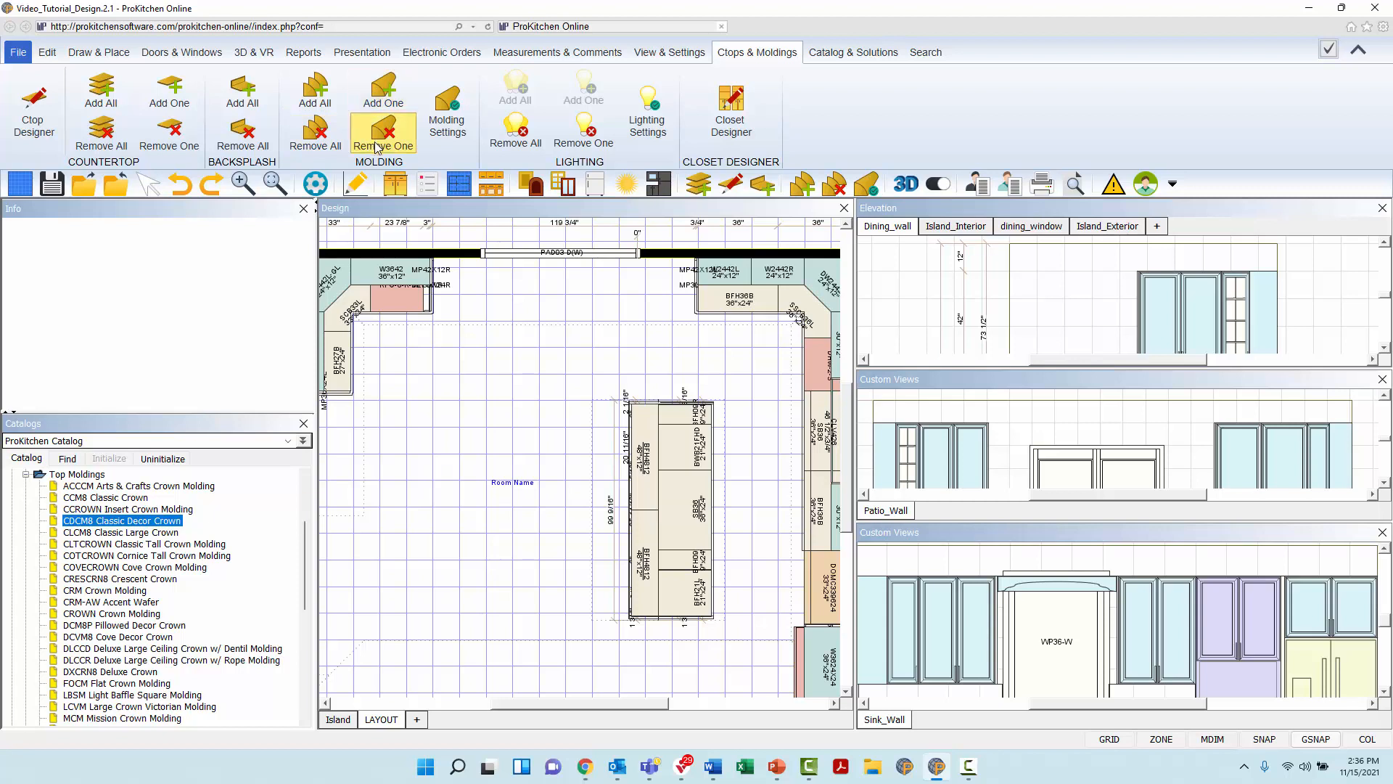
Add all configured moldings to the design and remove all of them again
left_click(325, 94)
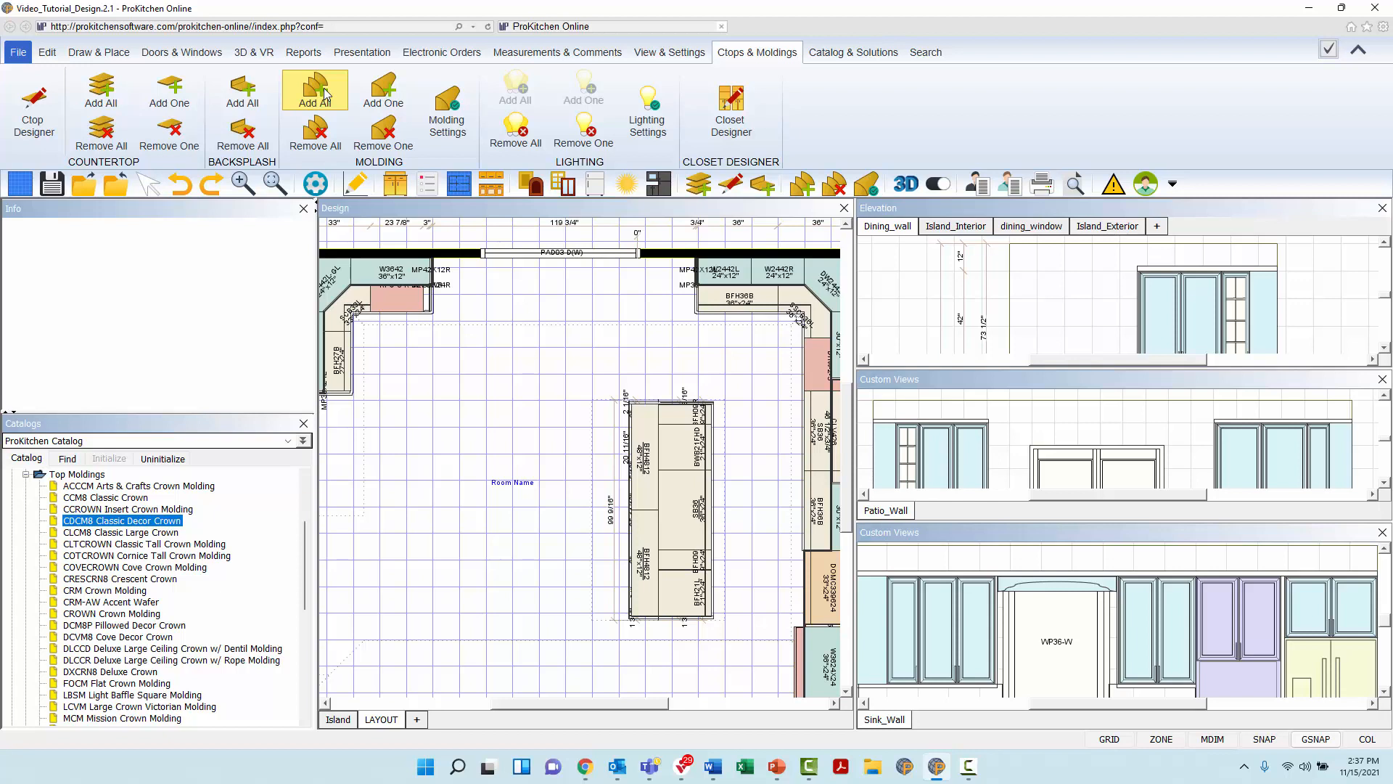
left_click(325, 154)
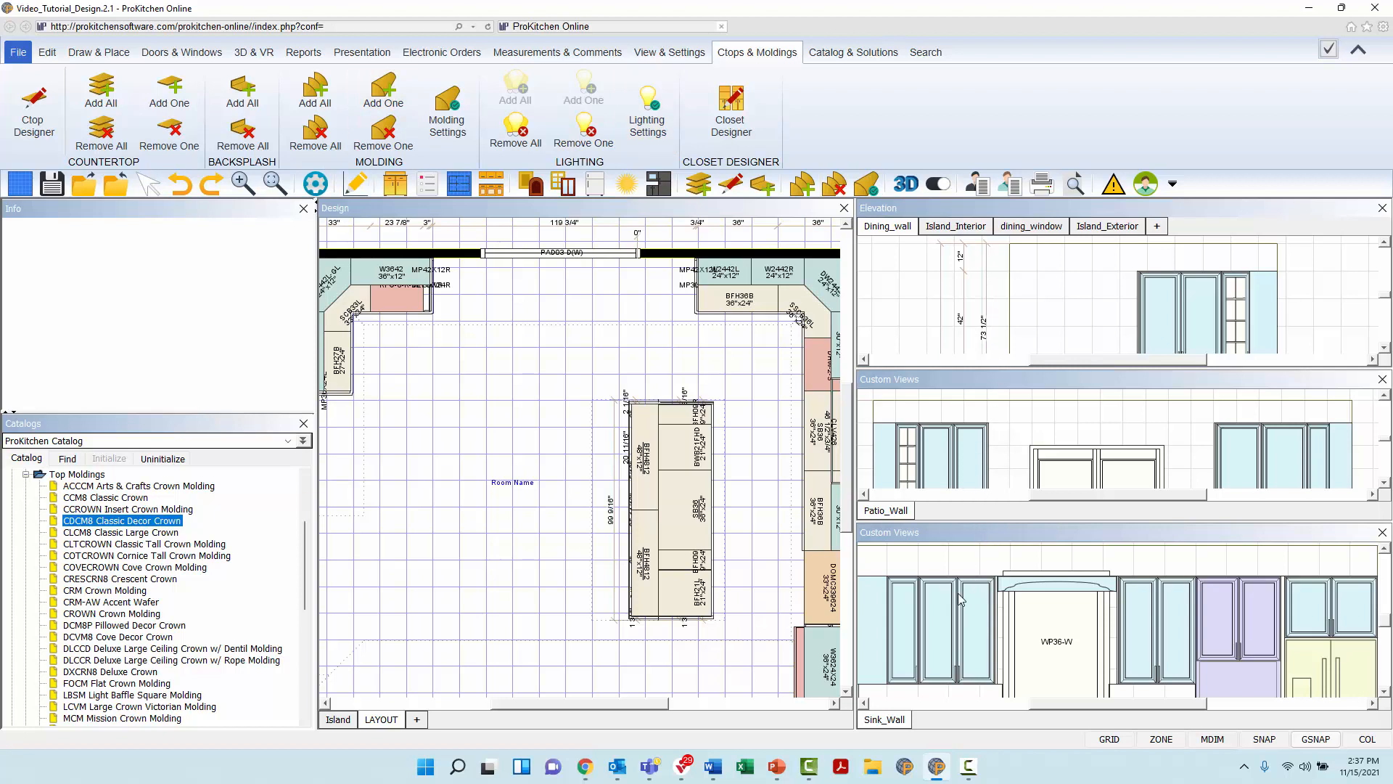
Add moldings only to the run of the double-door wall cabinet beside the WP36-W panel in the Sink_Wall elevation
left_click(941, 625)
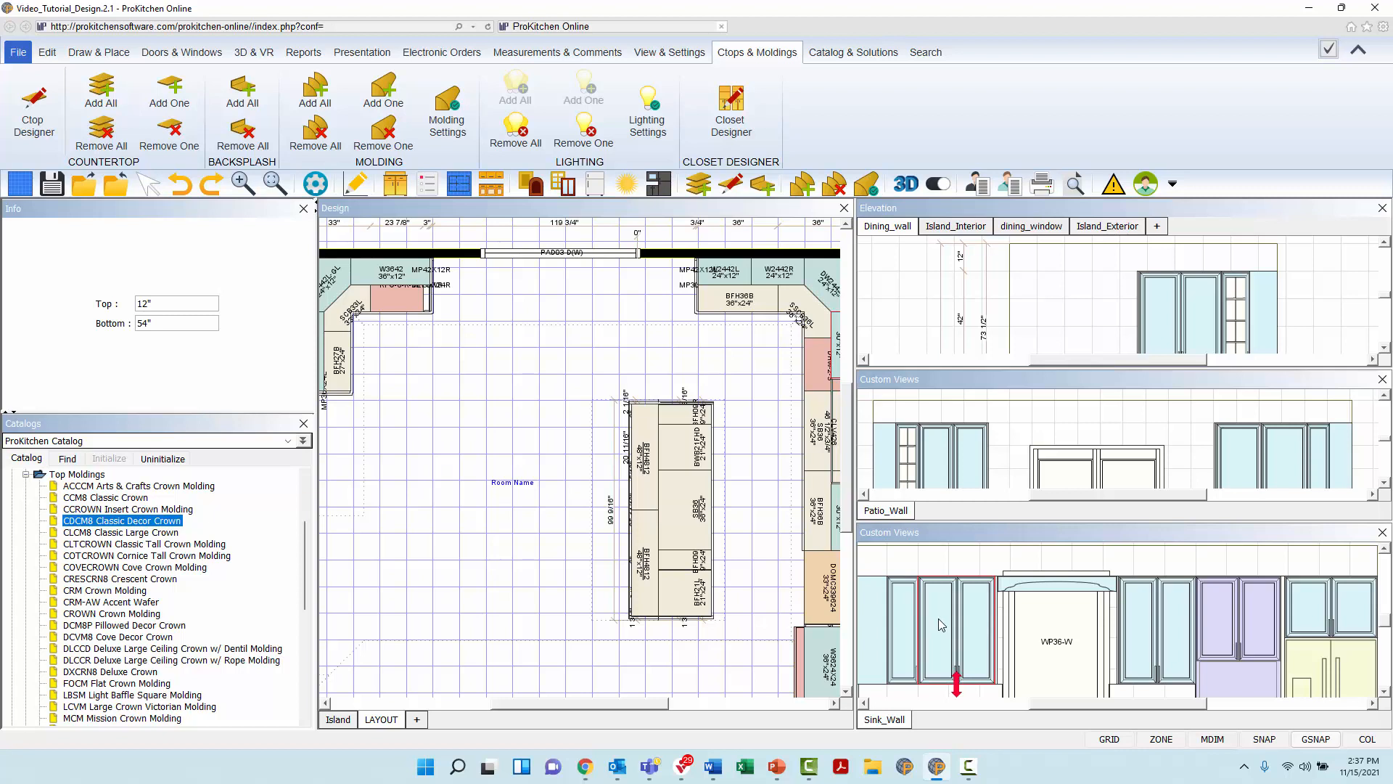
key("v")
left_click(398, 95)
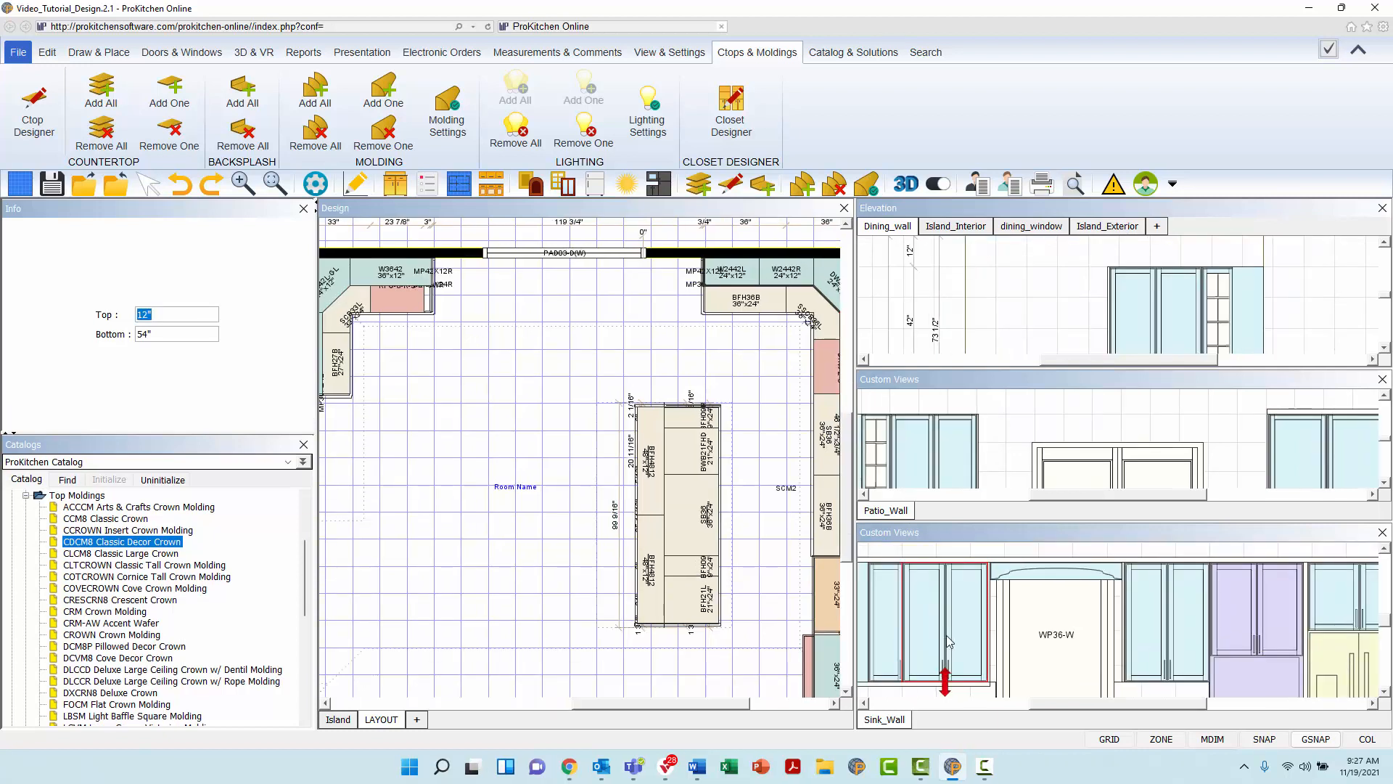
Remove the light rail molding beneath the Sink_Wall cabinets, and add all configured moldings to the whole design
left_click(971, 684)
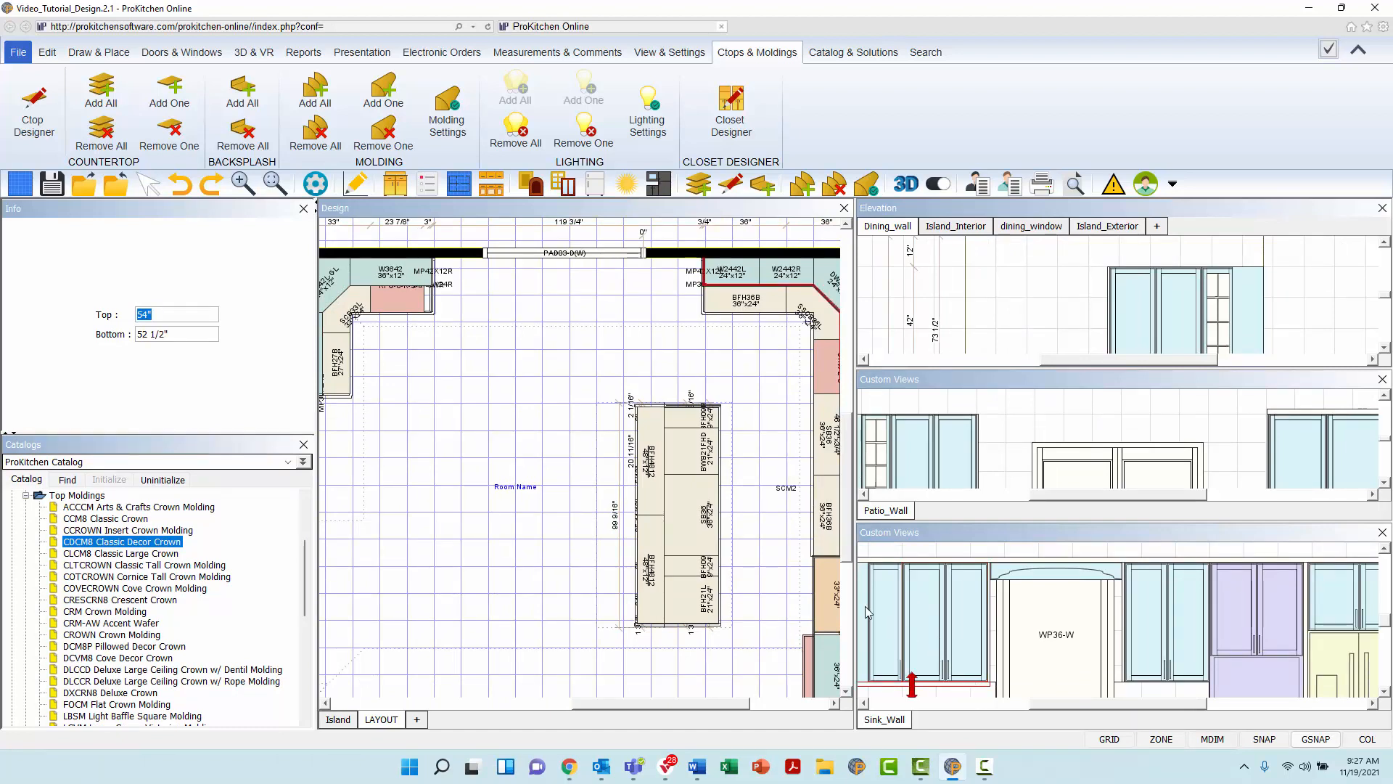
left_click(398, 146)
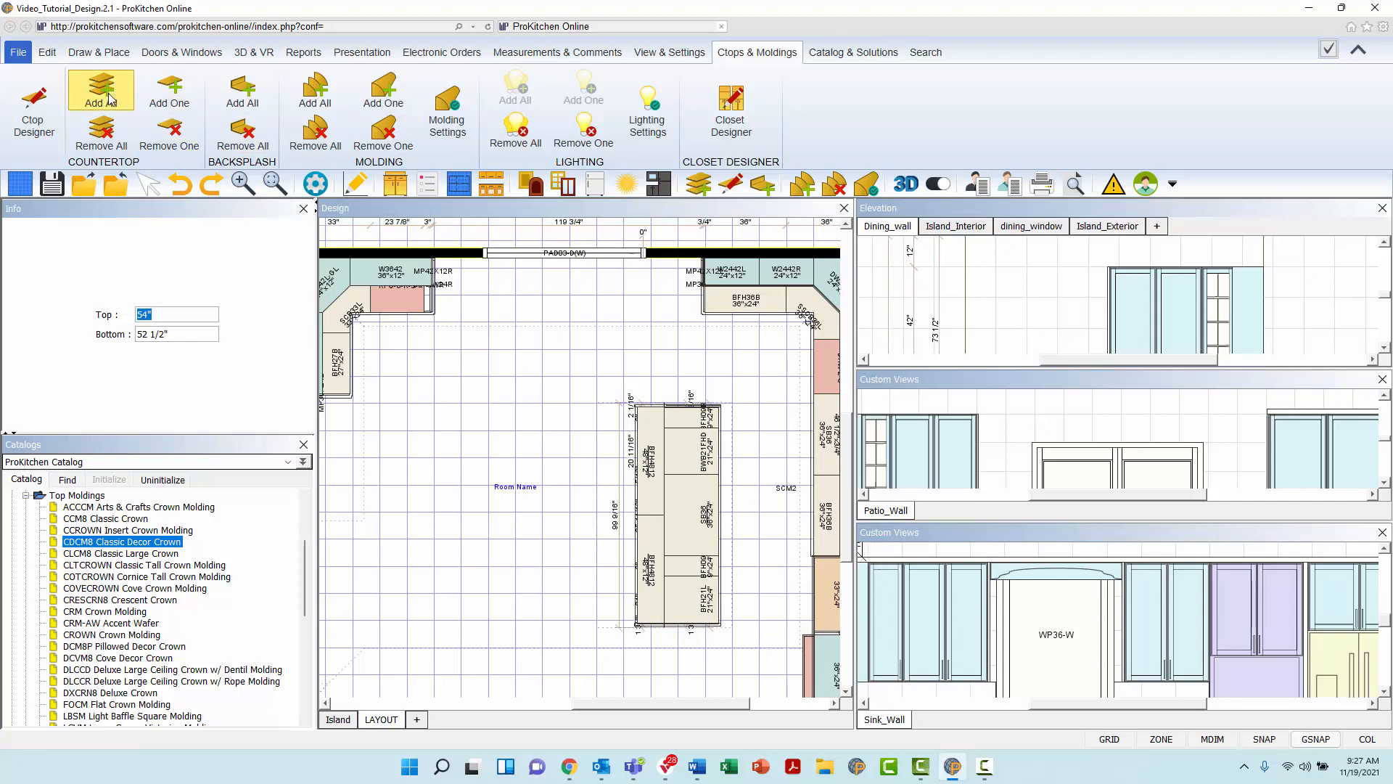
left_click(315, 94)
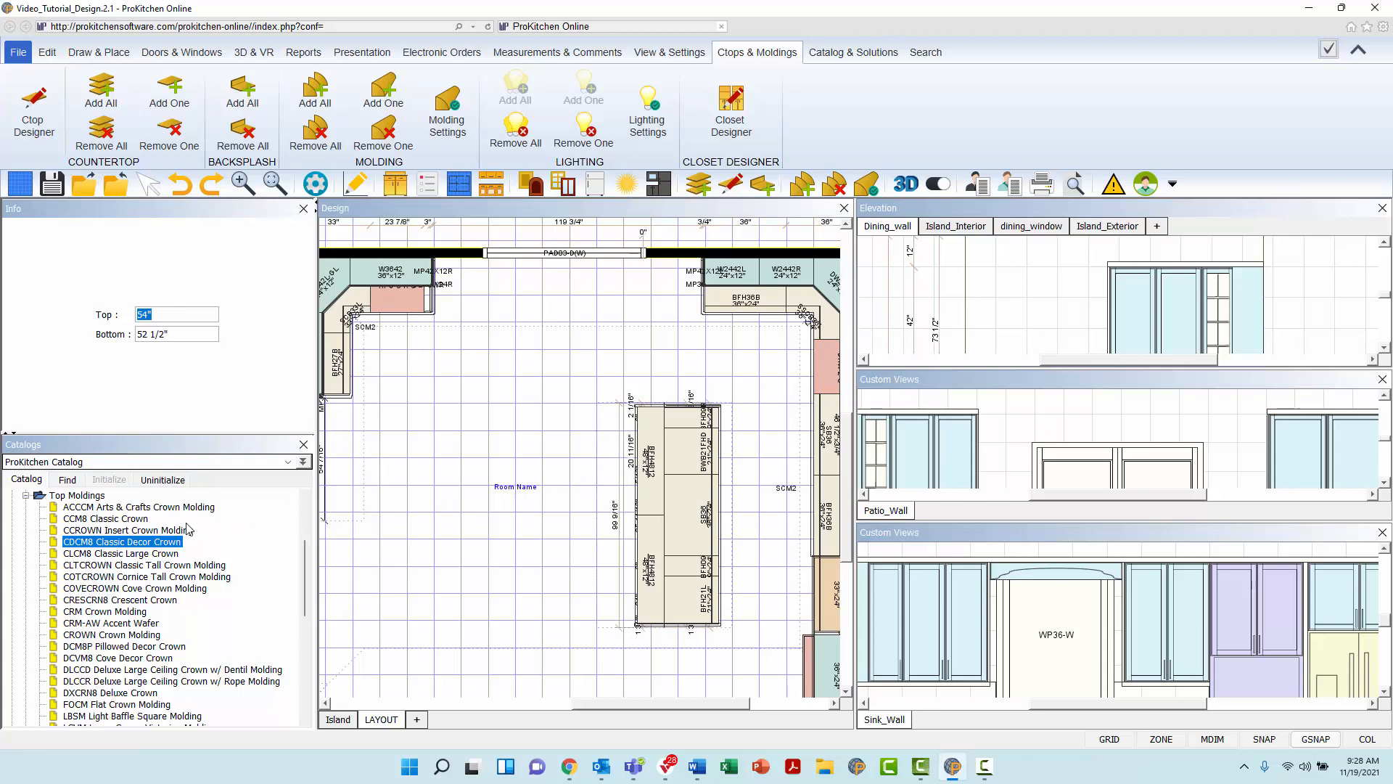
Preview several top moldings in the catalog and place the CROWN Crown Molding above the Sink_Wall cabinets
left_click(88, 566)
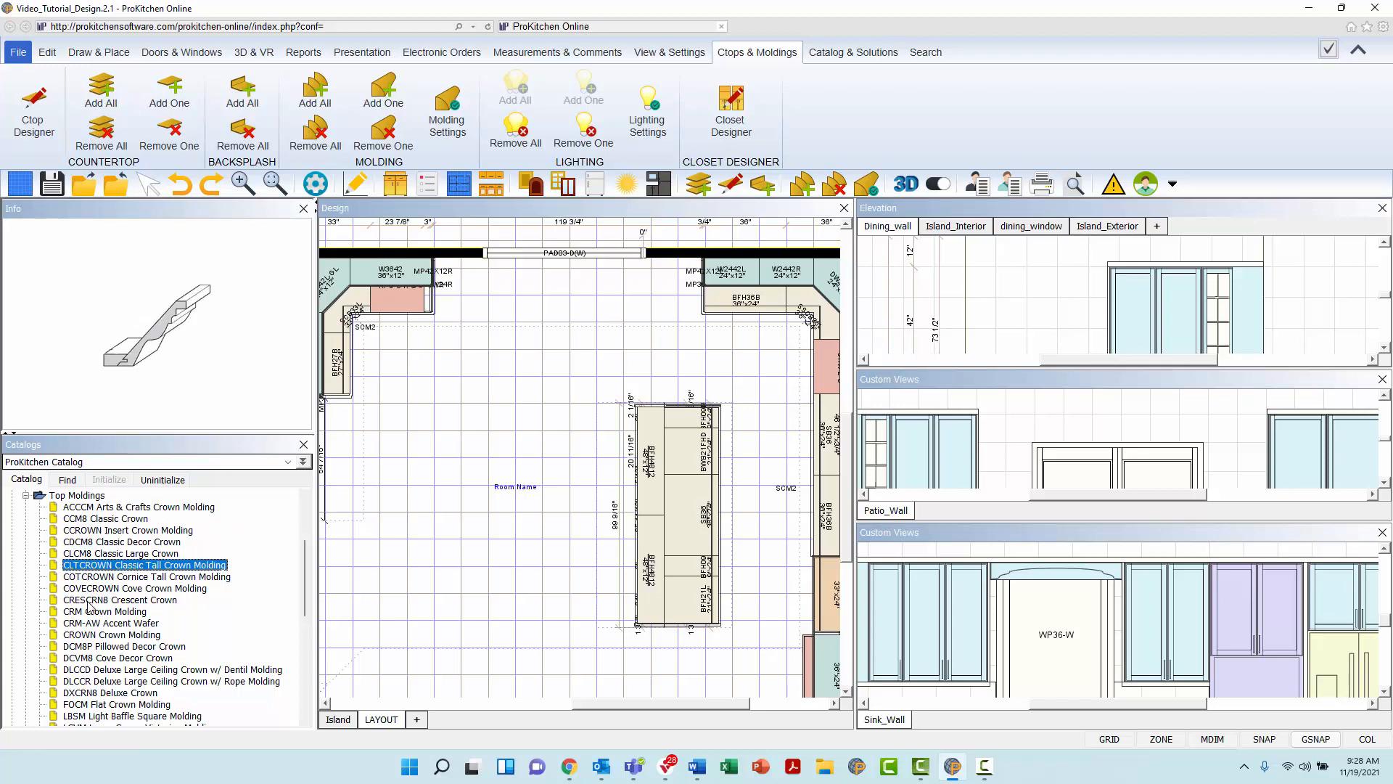
left_click(88, 601)
left_click(88, 634)
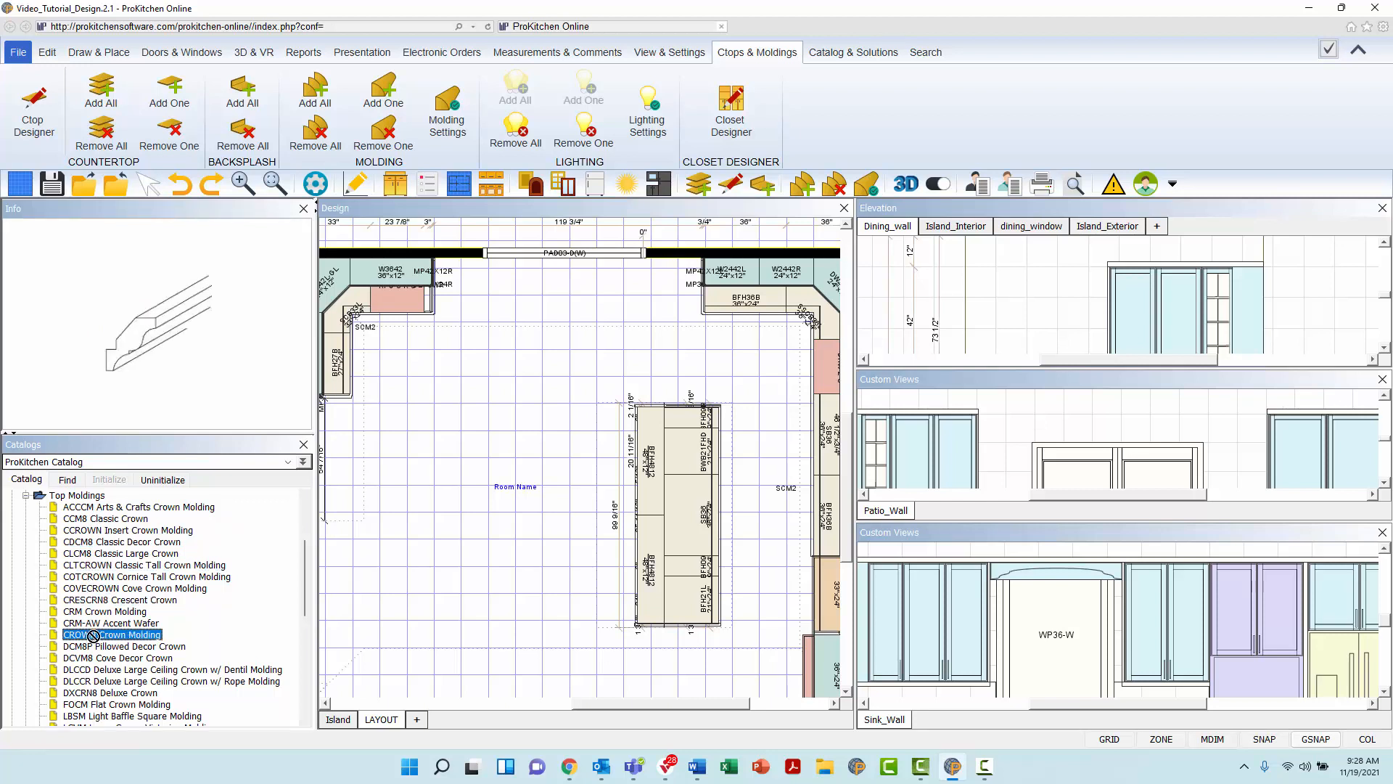
left_click_drag(88, 635, 967, 581)
left_click_drag(940, 586, 940, 586)
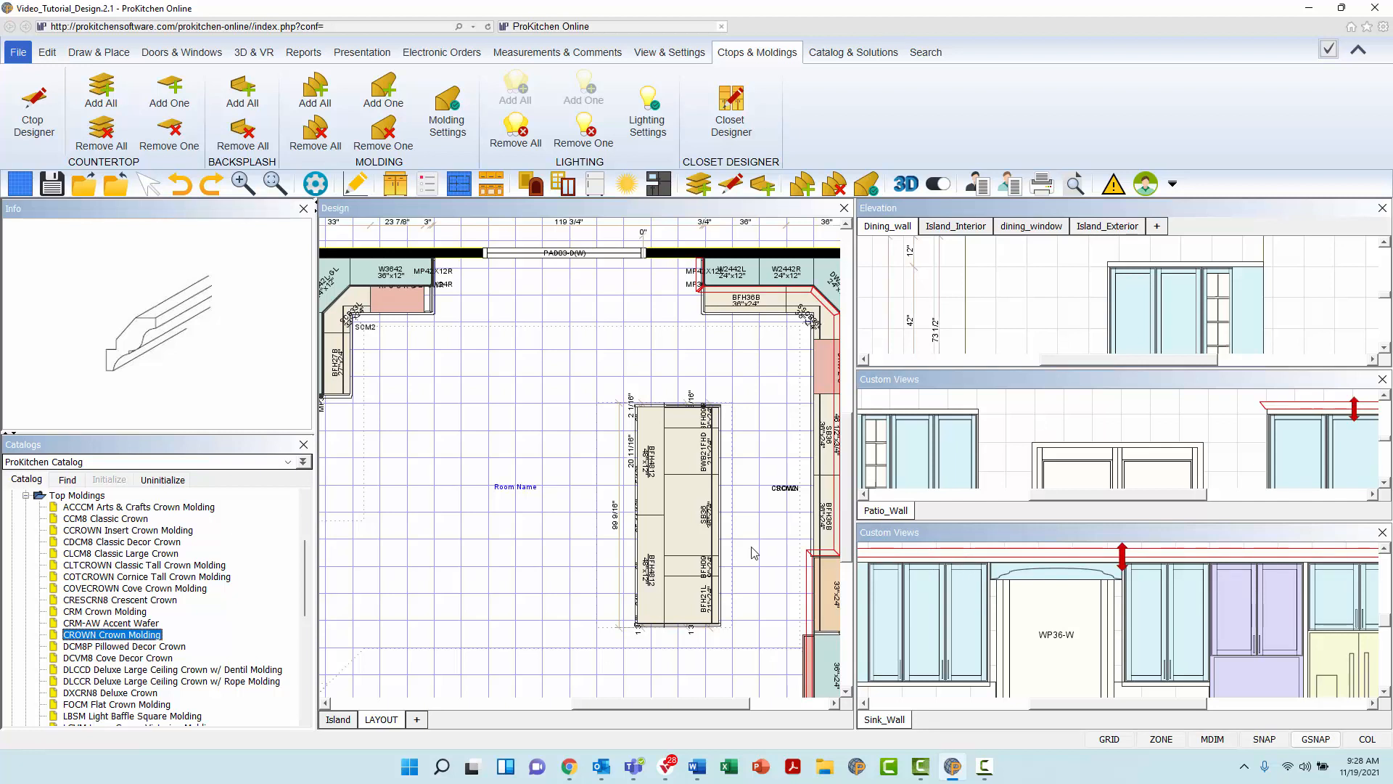
Place the CROWN Crown Molding above the wall cabinets shown in the Dining_wall elevation and clear the selection
left_click_drag(133, 636, 739, 496)
left_click_drag(947, 396, 952, 444)
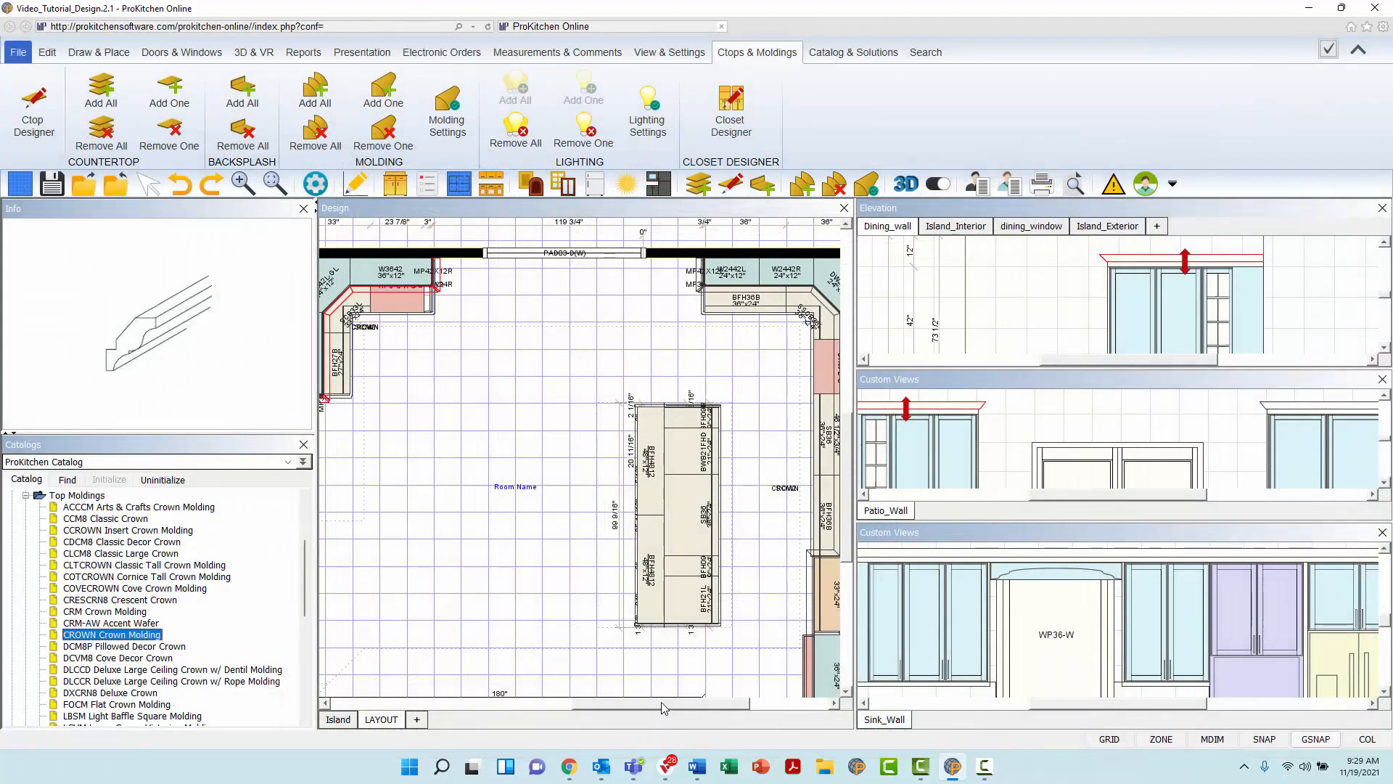
left_click(642, 696)
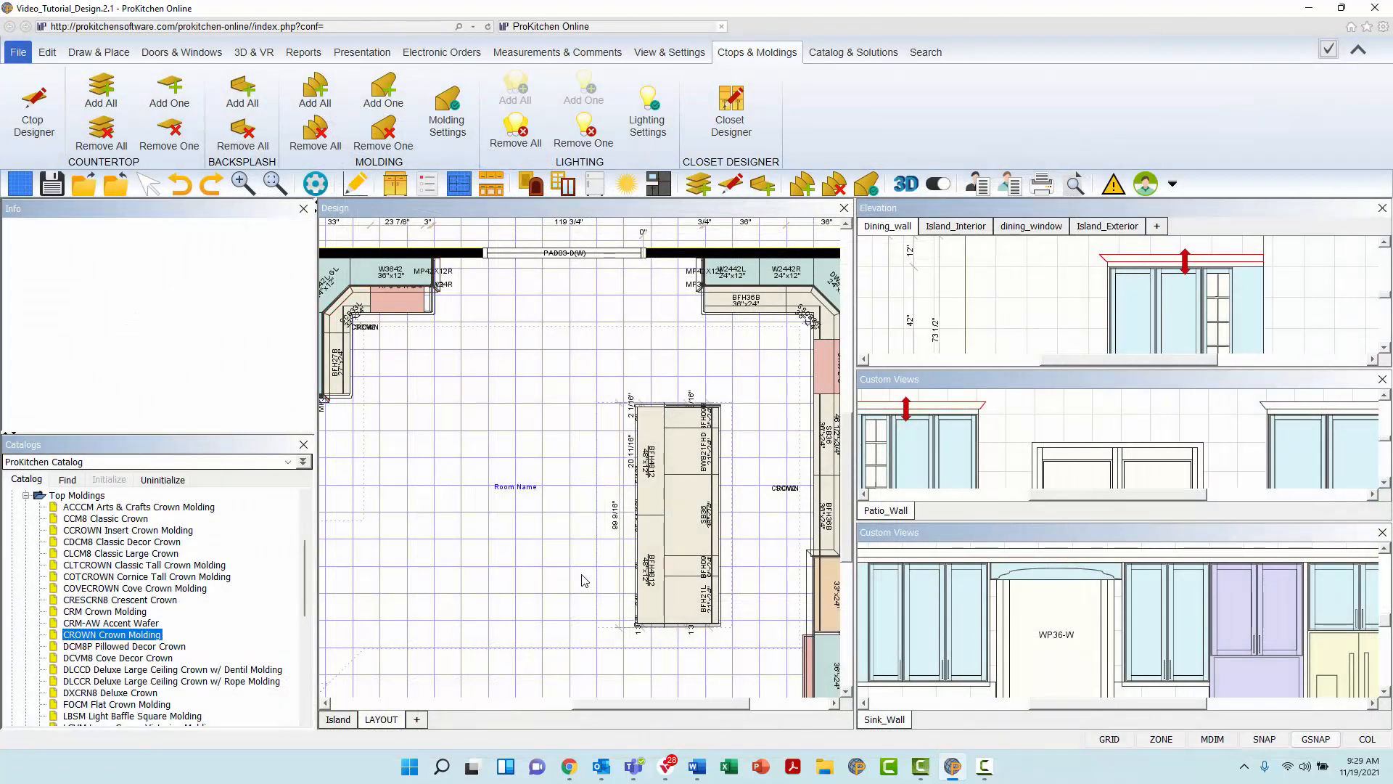
Try to drag the CROWN molding of the DW2442L-GL corner cabinet run along the wall in the floor plan
left_click_drag(656, 703, 606, 646)
scroll(546, 302, "up", 2)
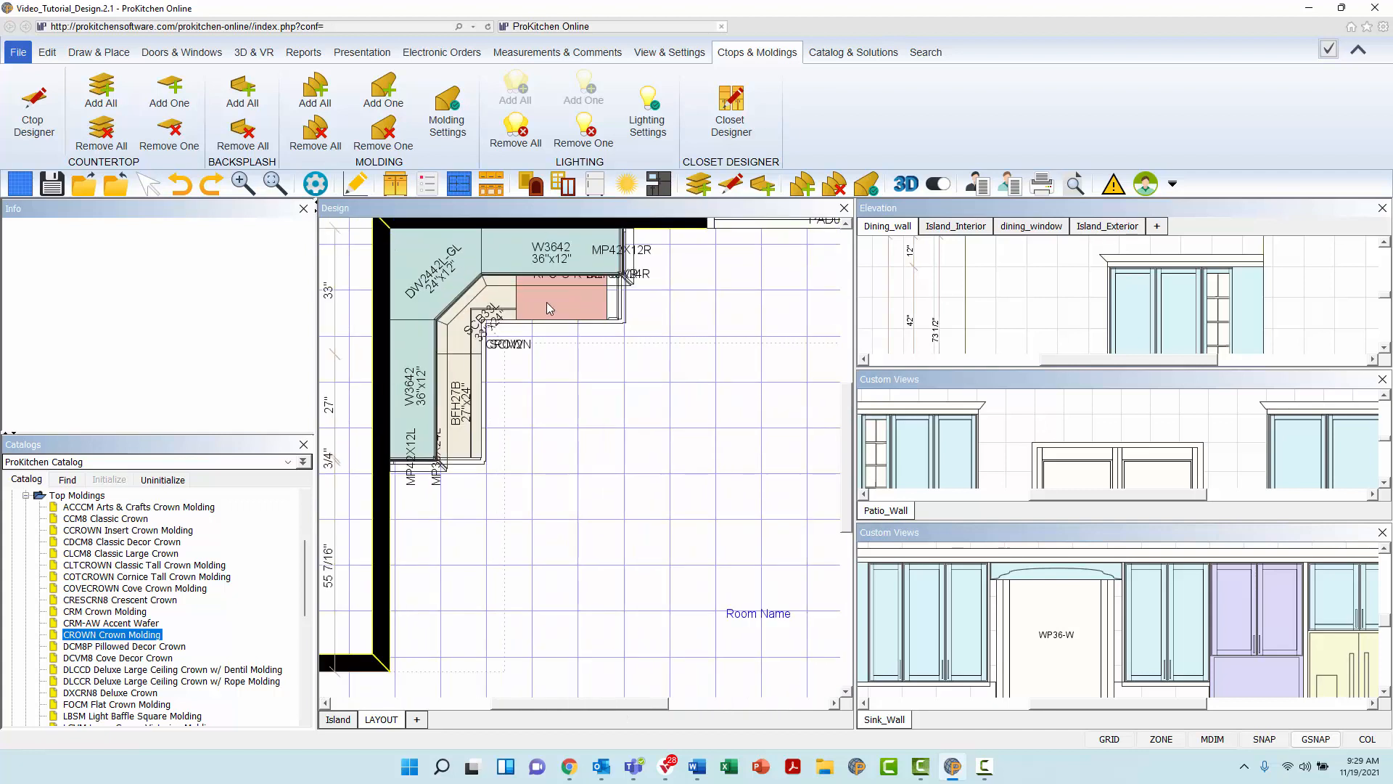
left_click_drag(847, 435, 828, 417)
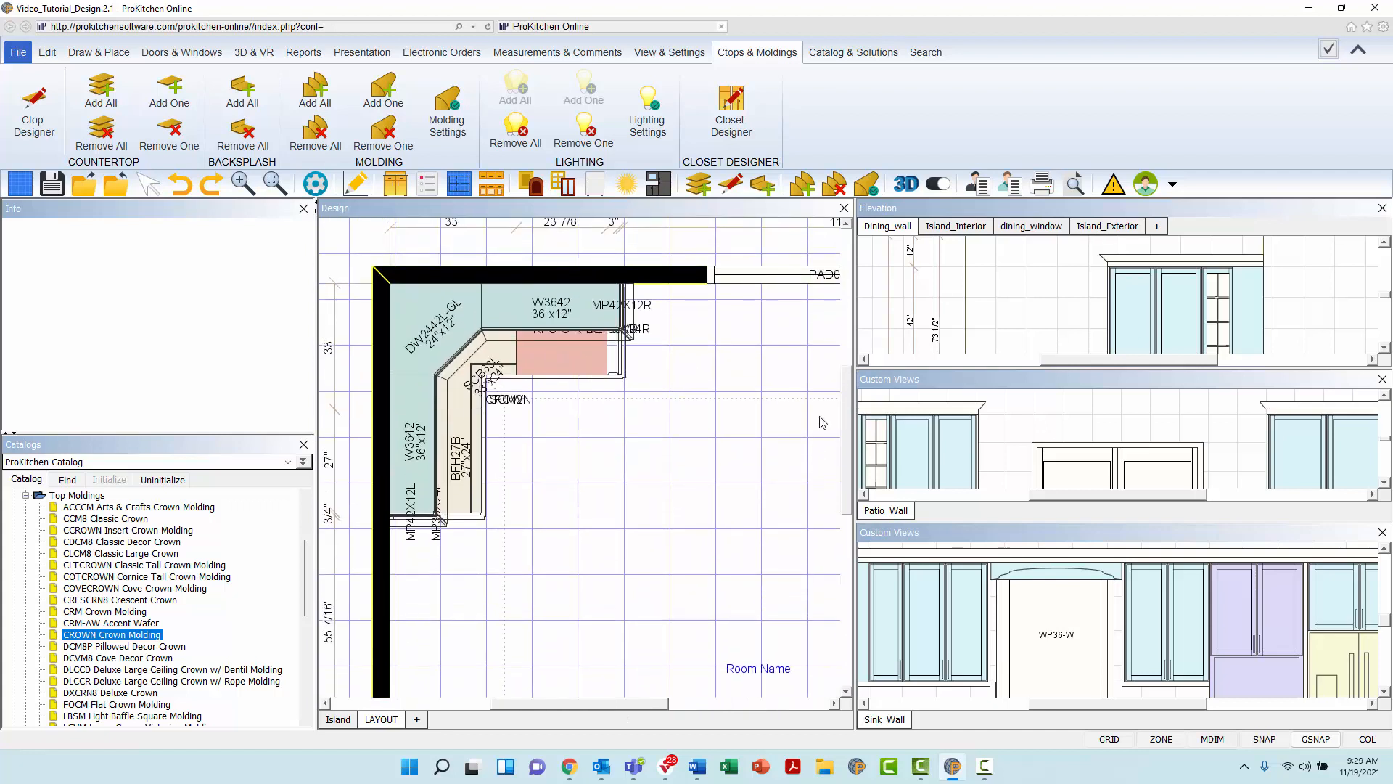
scroll(498, 397, "up", 1)
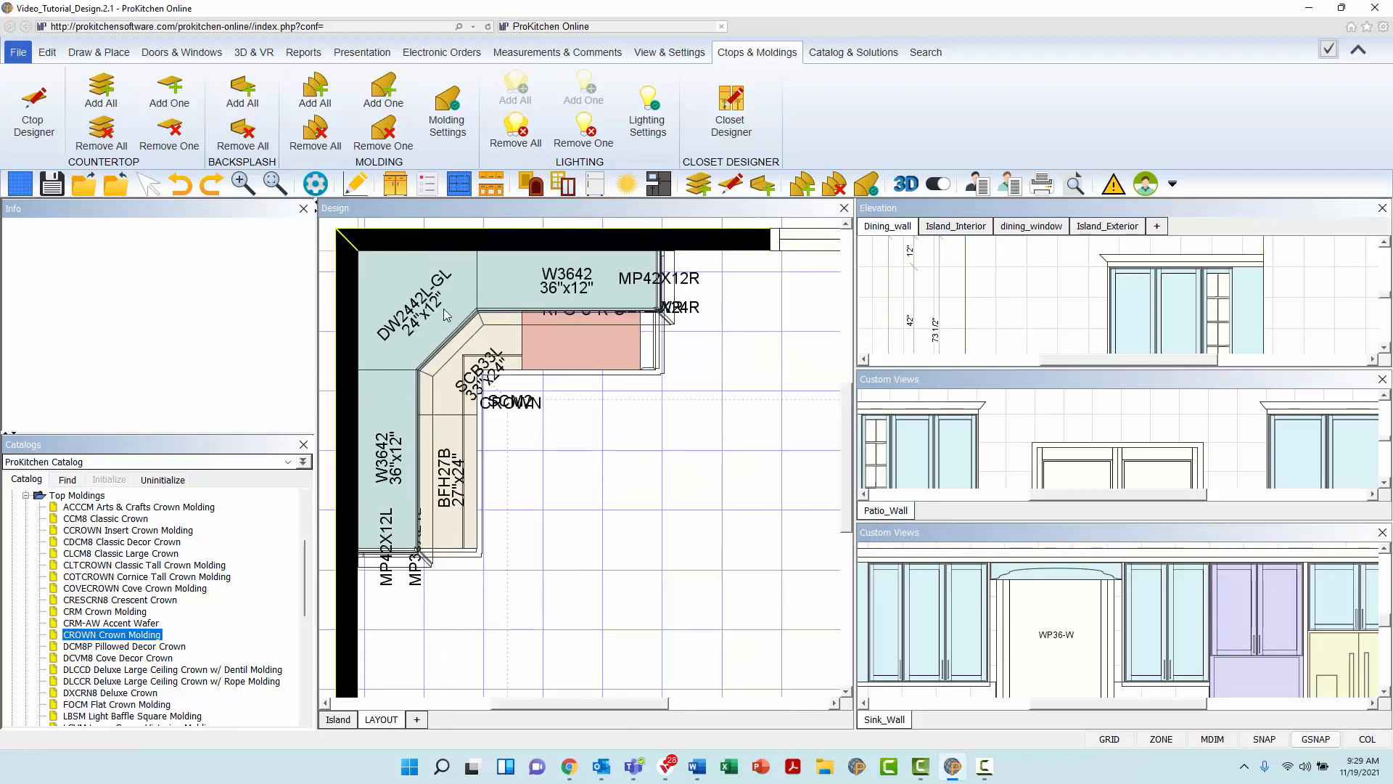
right_click(467, 335)
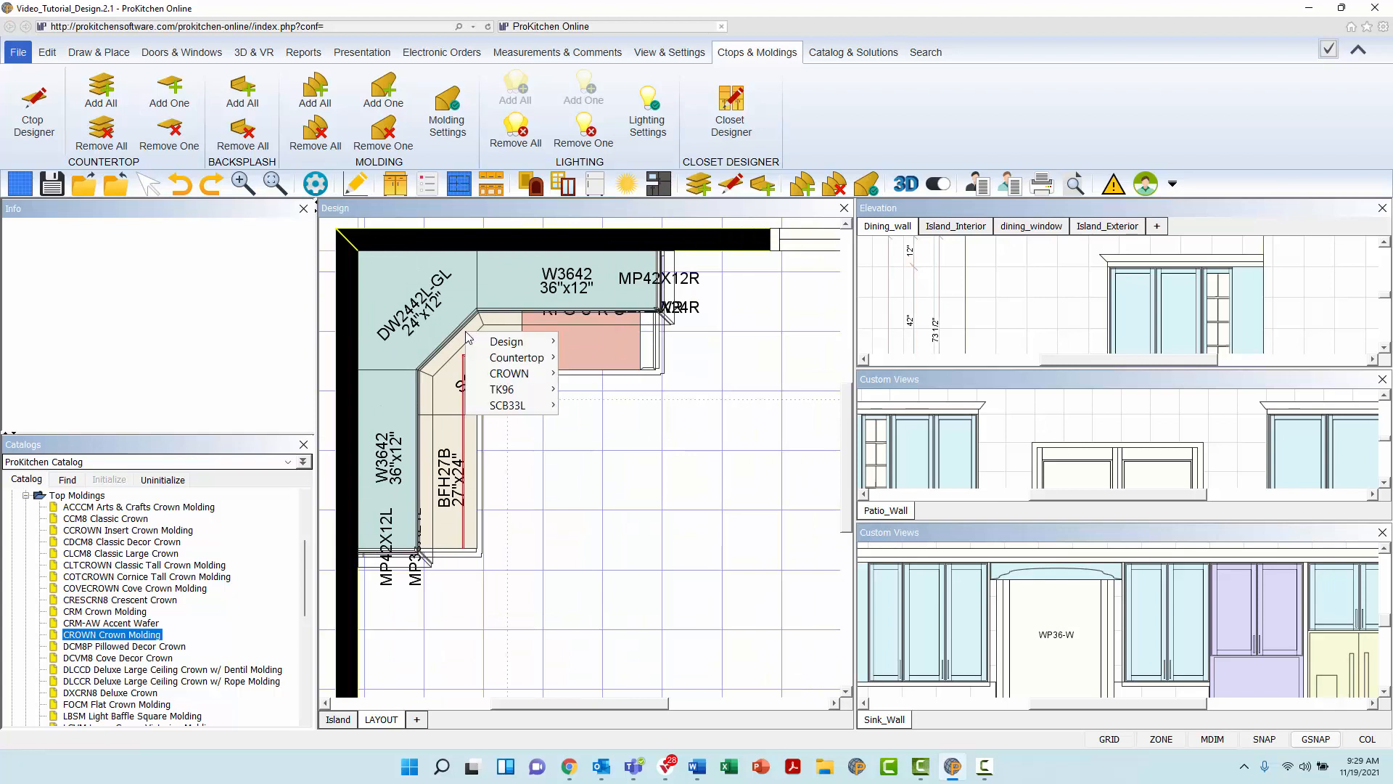
left_click(511, 341)
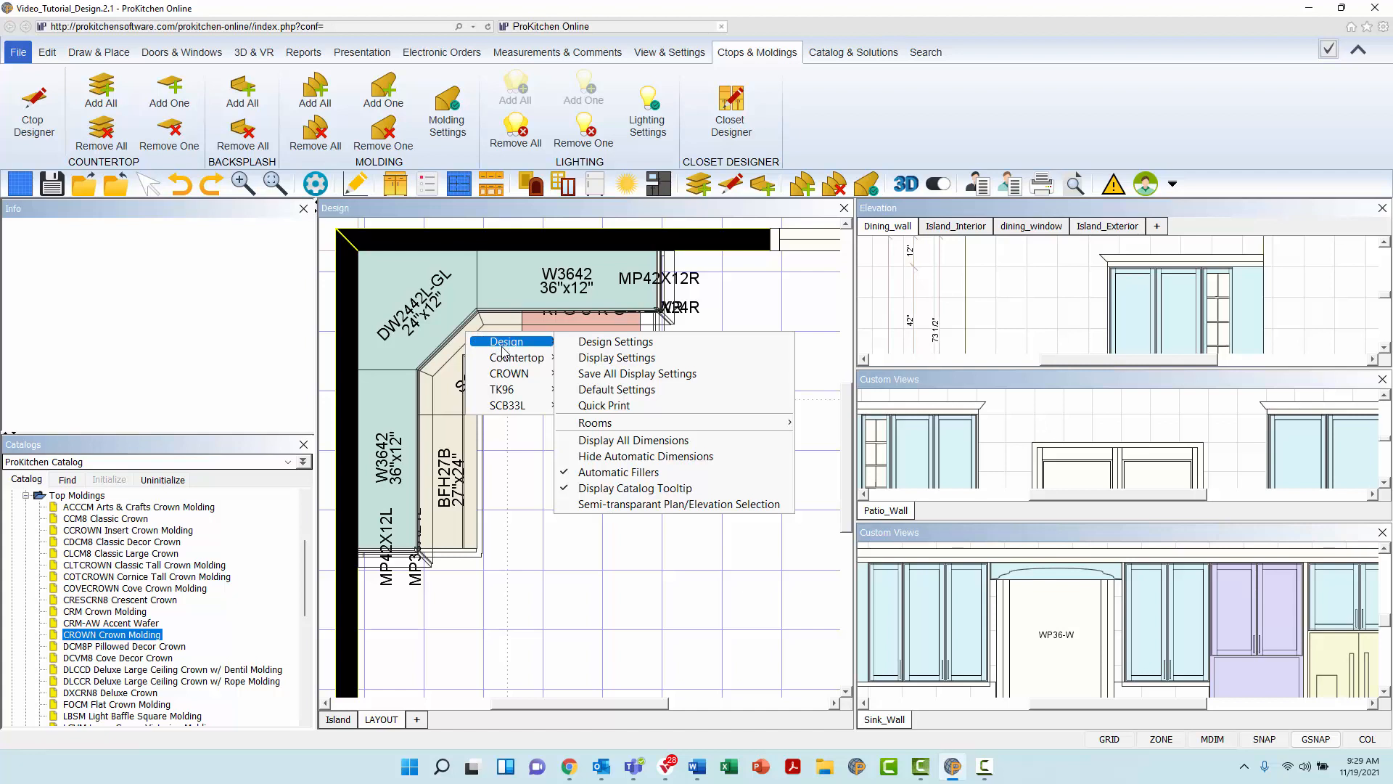
mouse_move(505, 360)
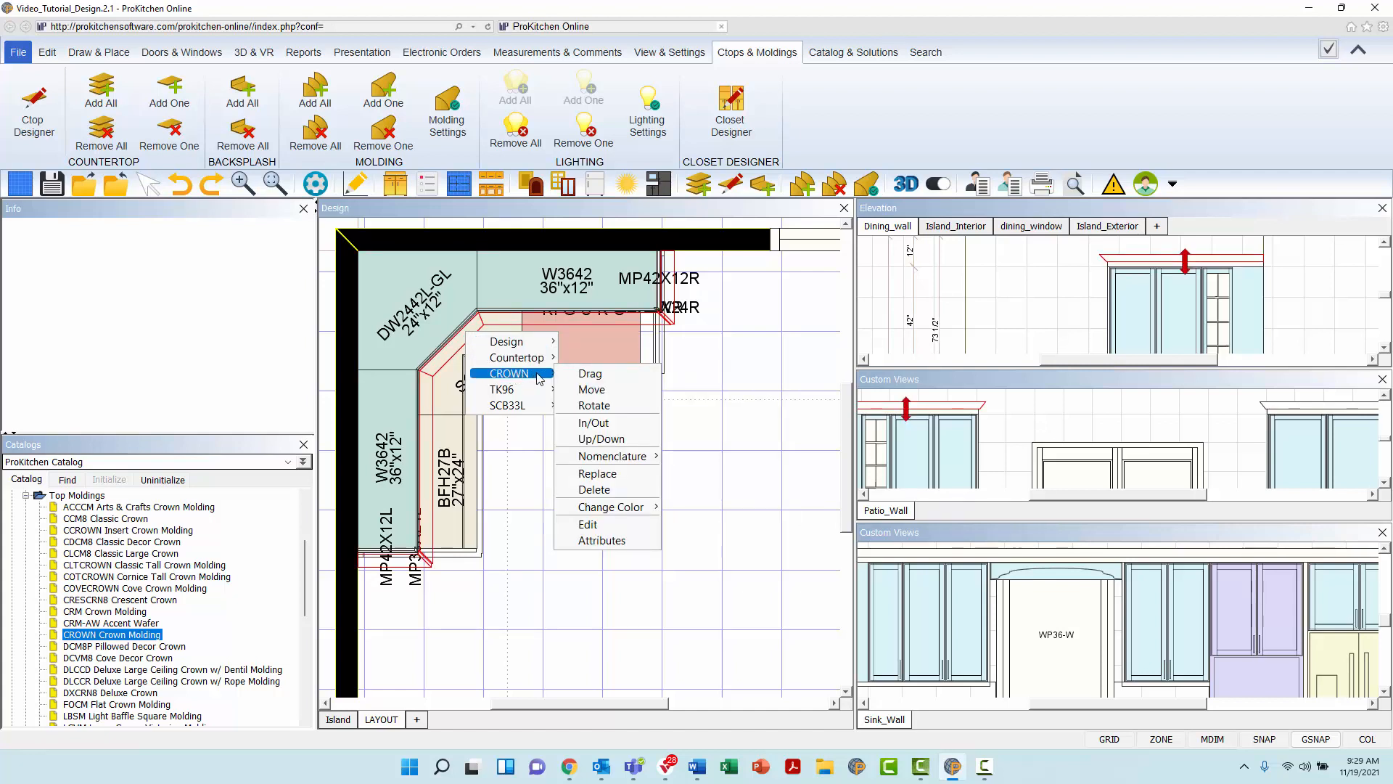
left_click(589, 374)
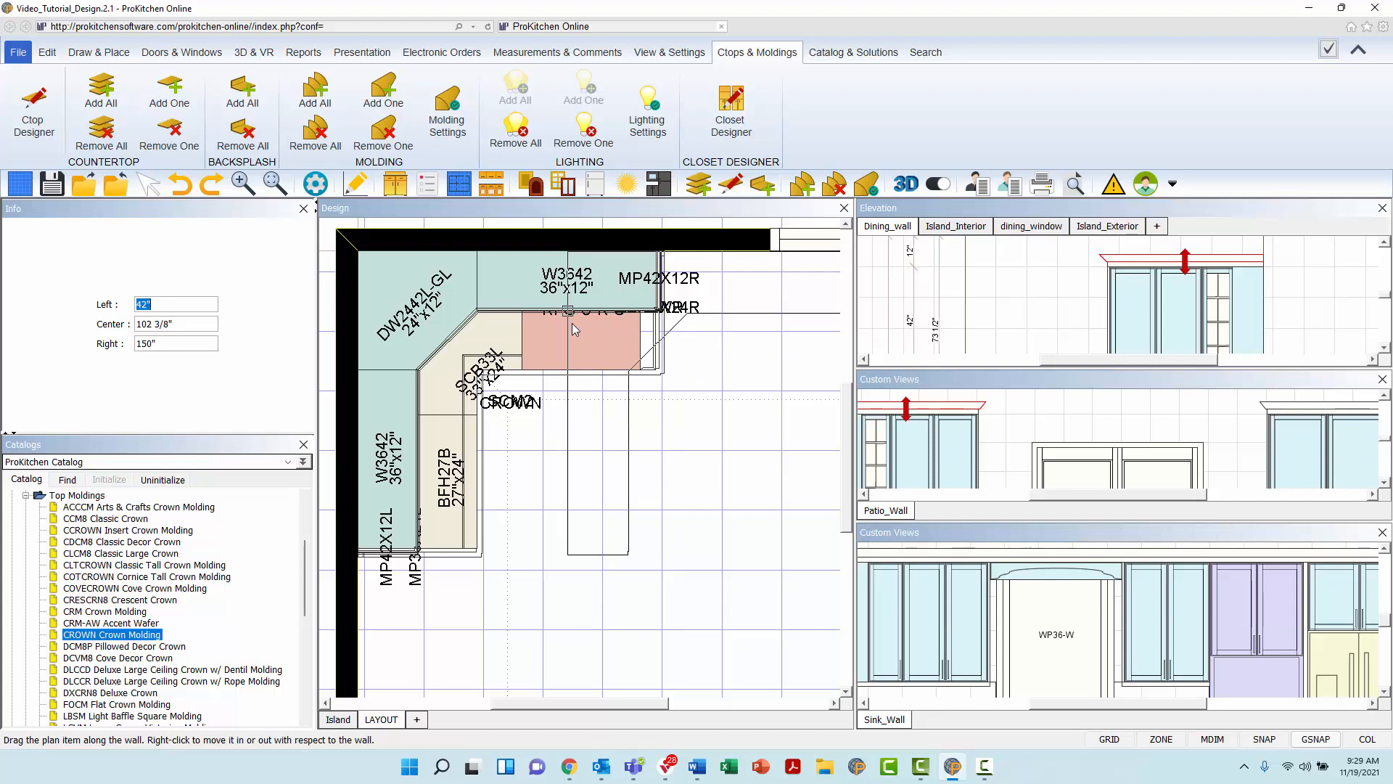
key("Tab")
key("Tab")
key("Return")
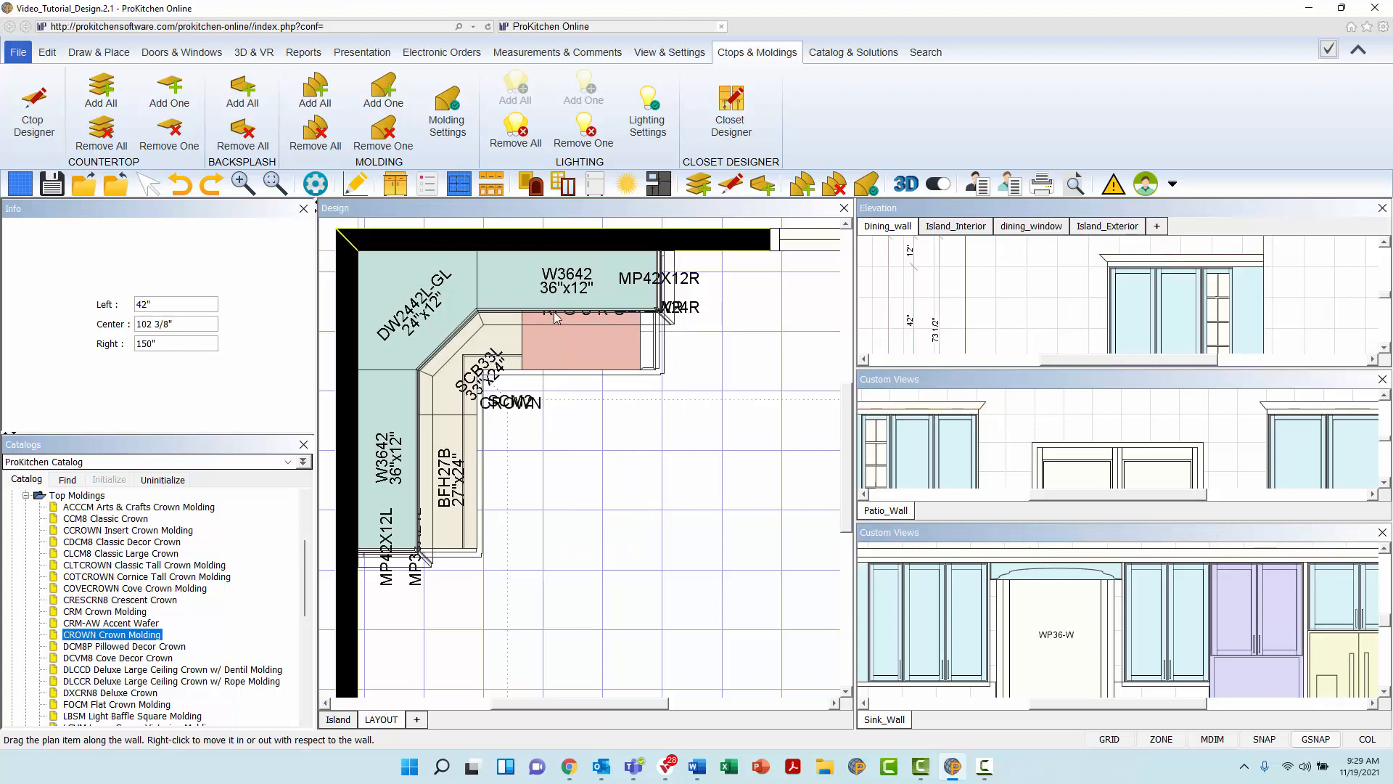
Move the CROWN molding from the DW2442L-GL corner cabinet run to an open area of the floor plan
right_click(556, 315)
mouse_move(598, 385)
left_click(663, 401)
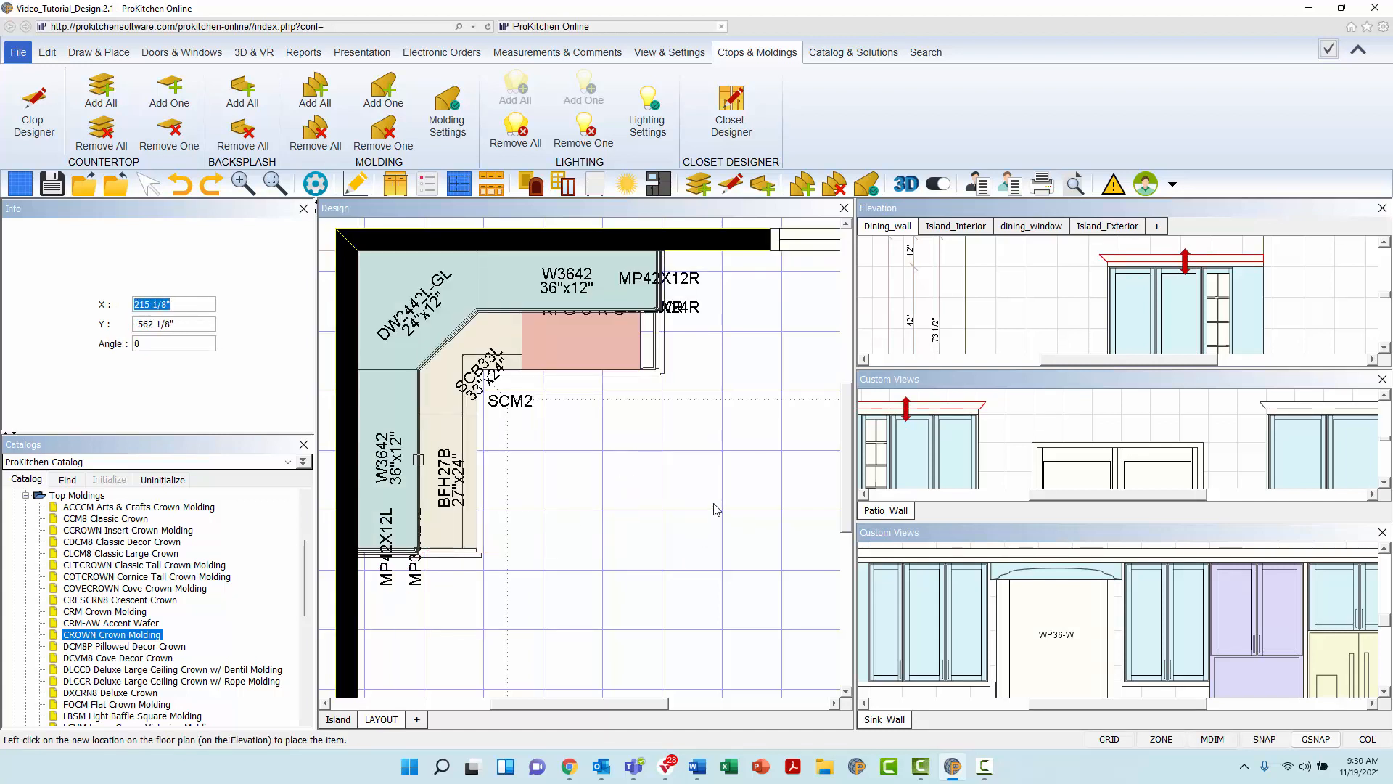
left_click(787, 469)
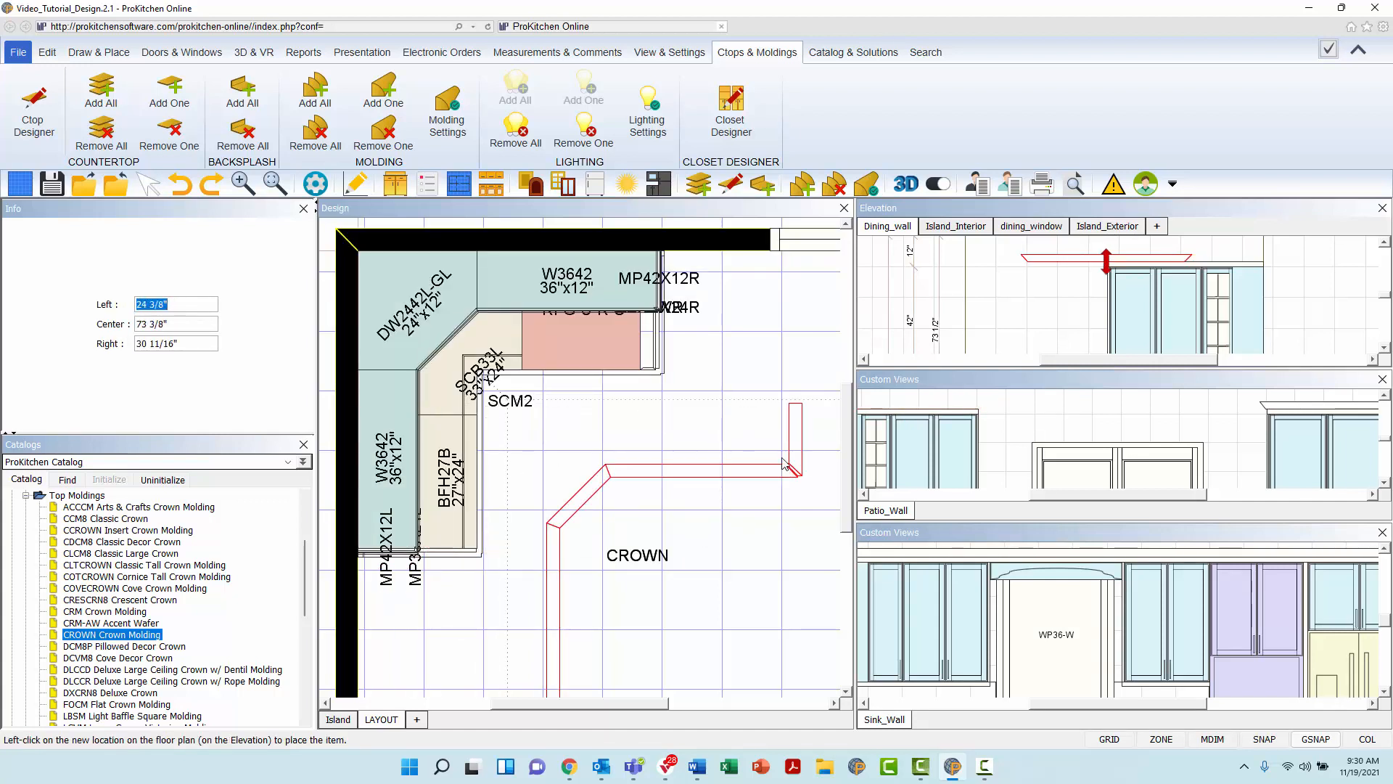
left_click(1158, 740)
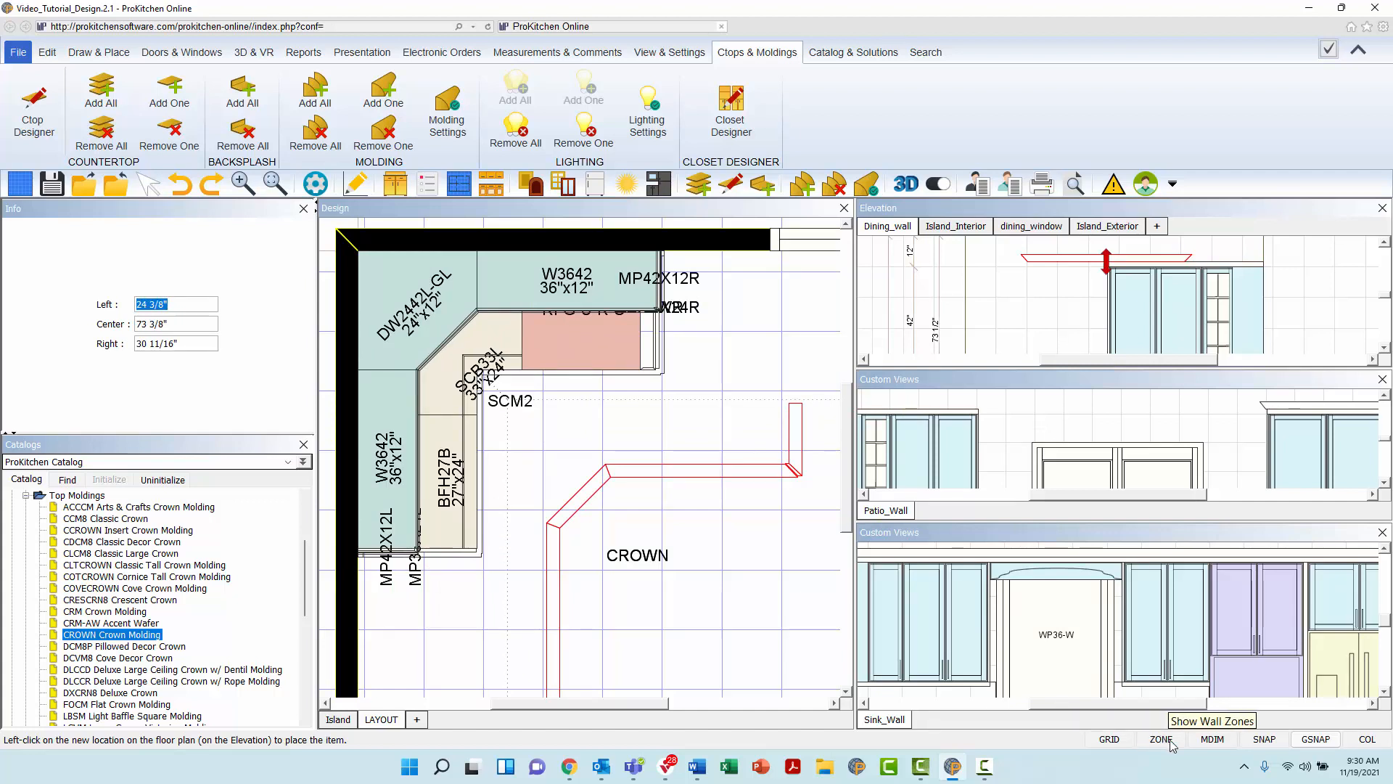
Try to rotate the CROWN molding of the DW2442L-GL corner cabinet run in the floor plan
left_click(1266, 739)
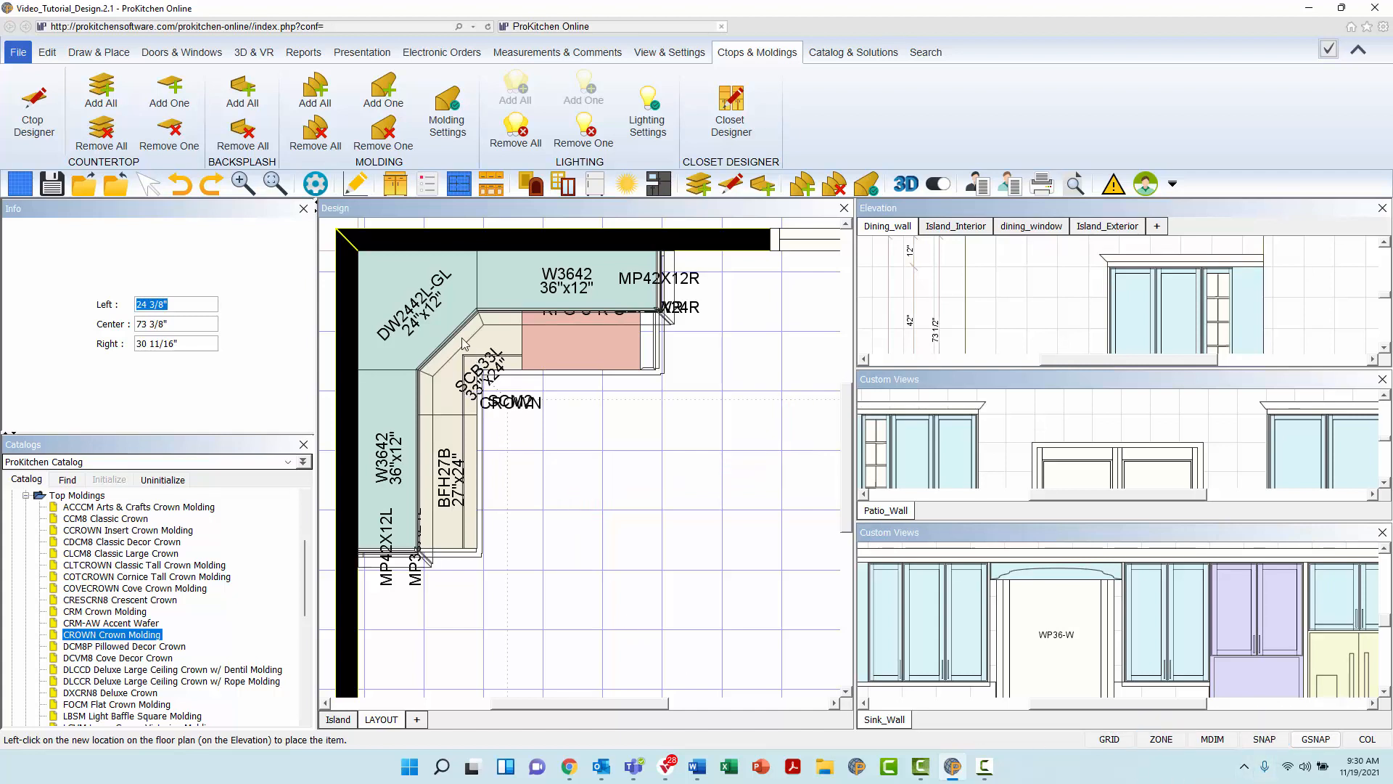
right_click(479, 356)
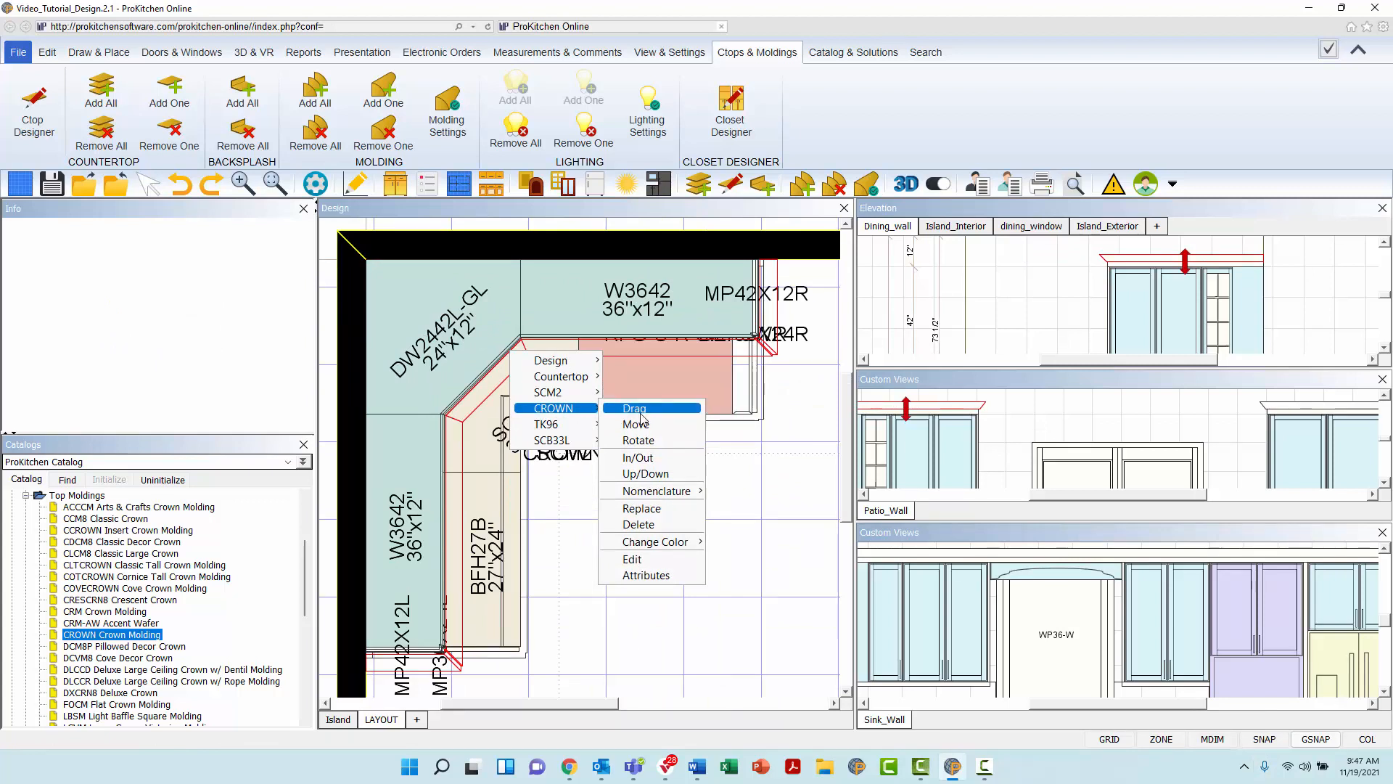
left_click(638, 439)
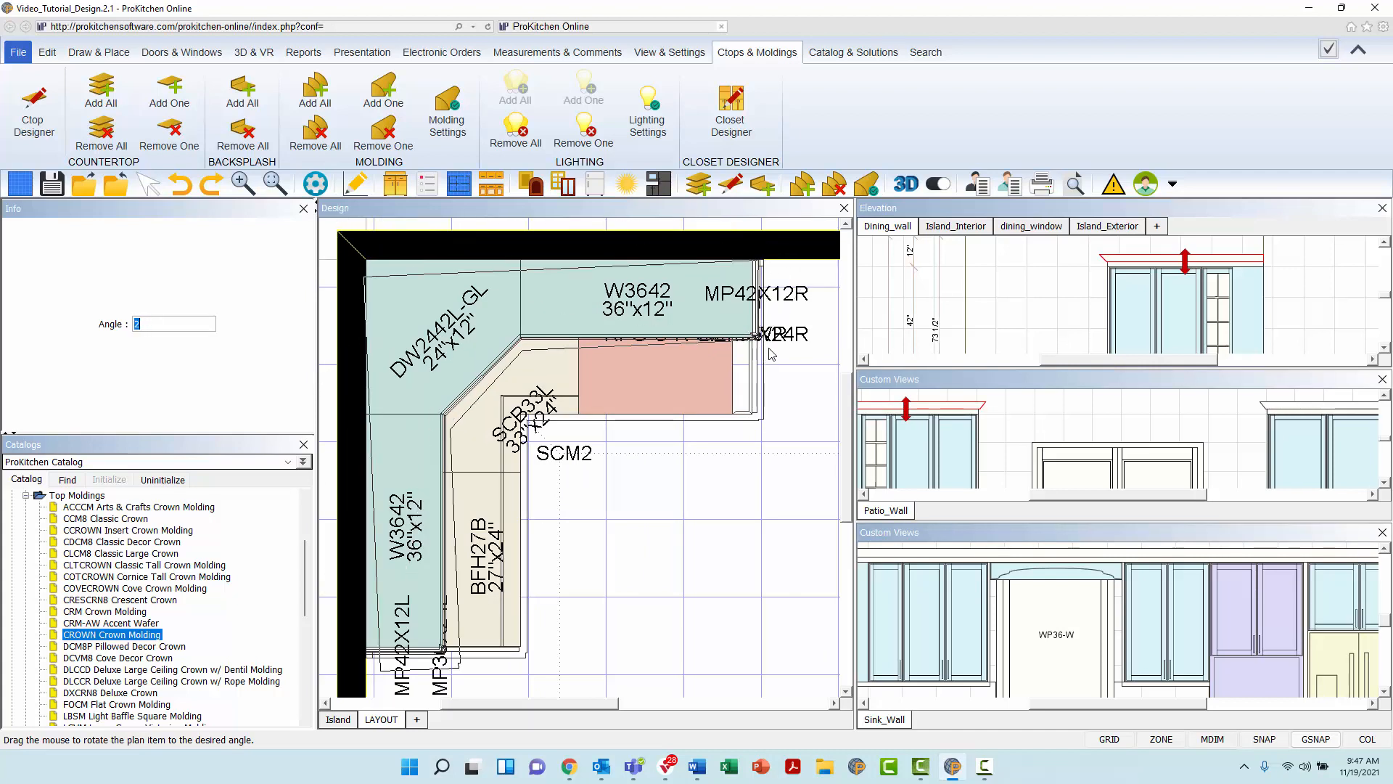
left_click(778, 358)
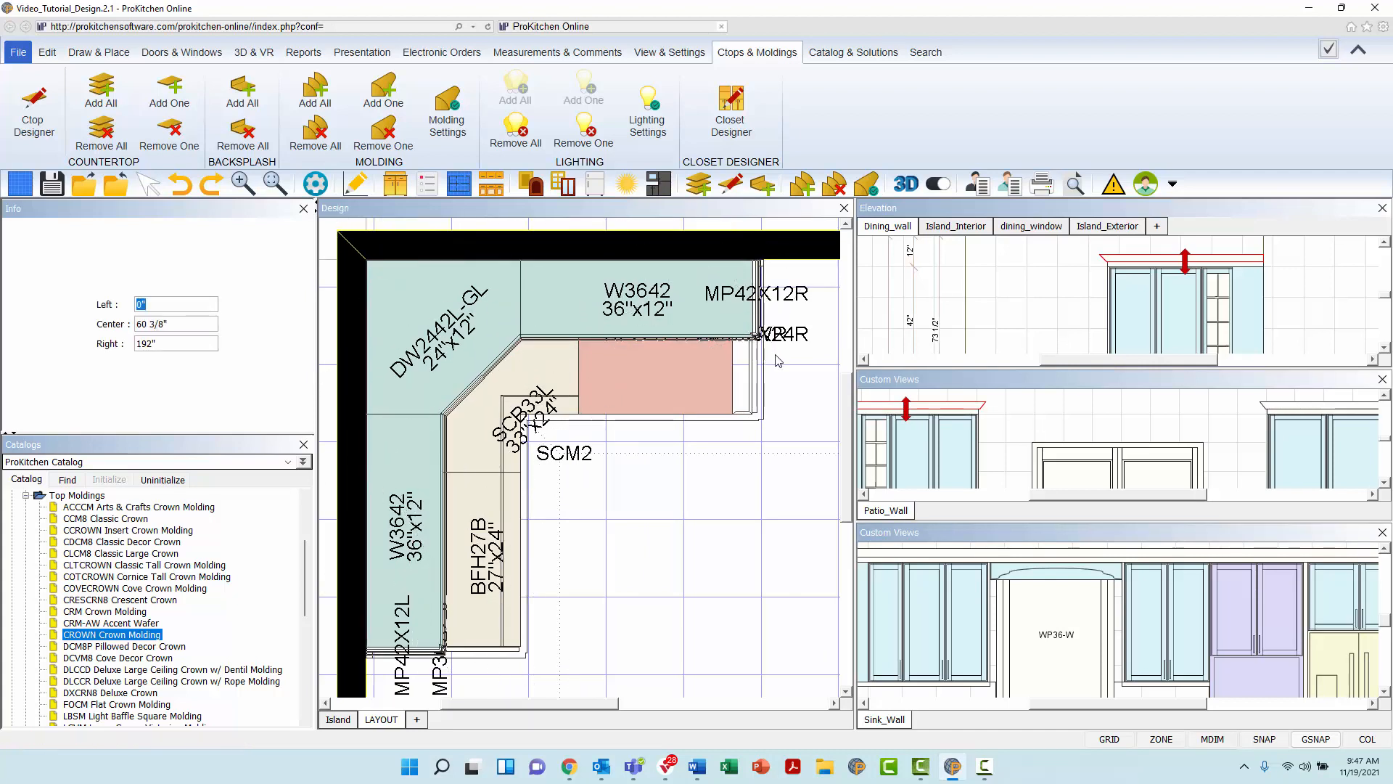
Try to shift the CROWN molding of the corner cabinet run in or out with respect to the wall
right_click(737, 352)
mouse_move(778, 411)
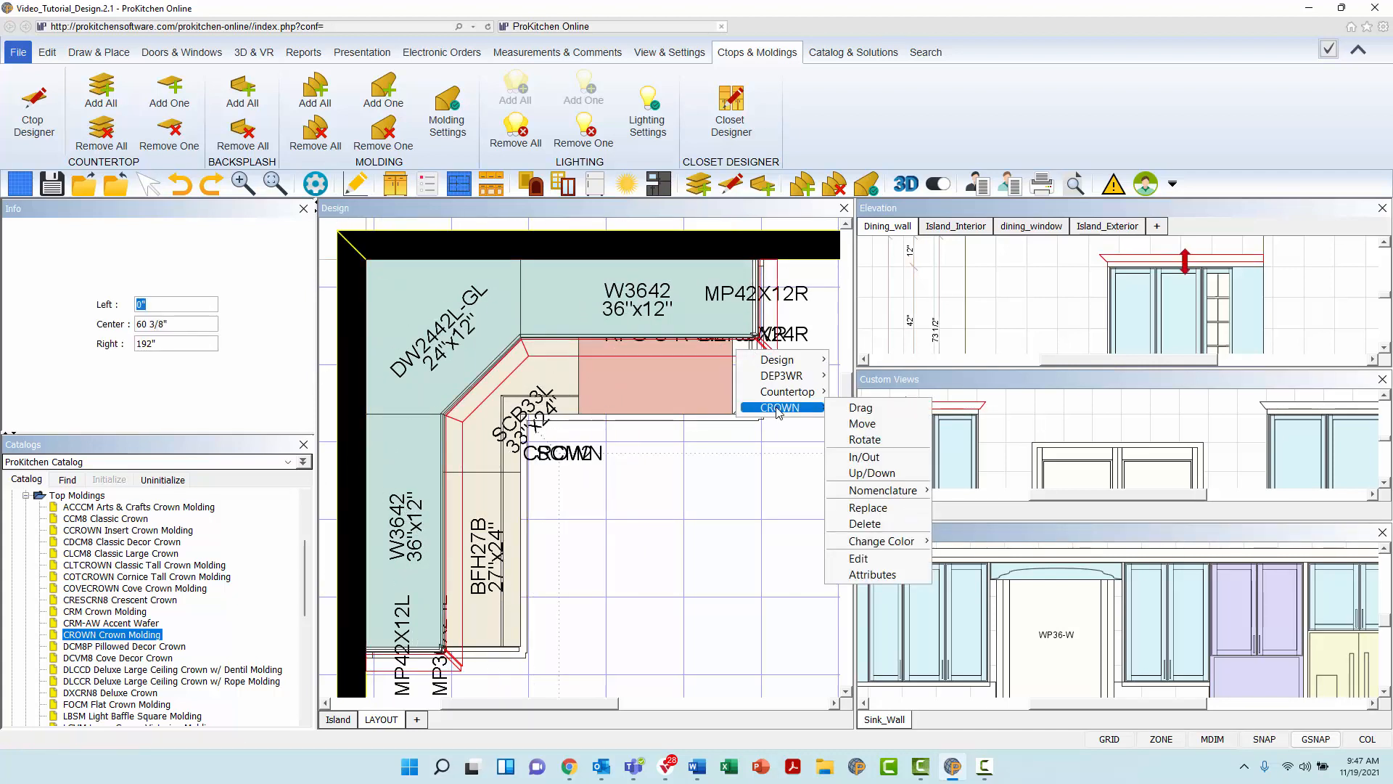
left_click(859, 457)
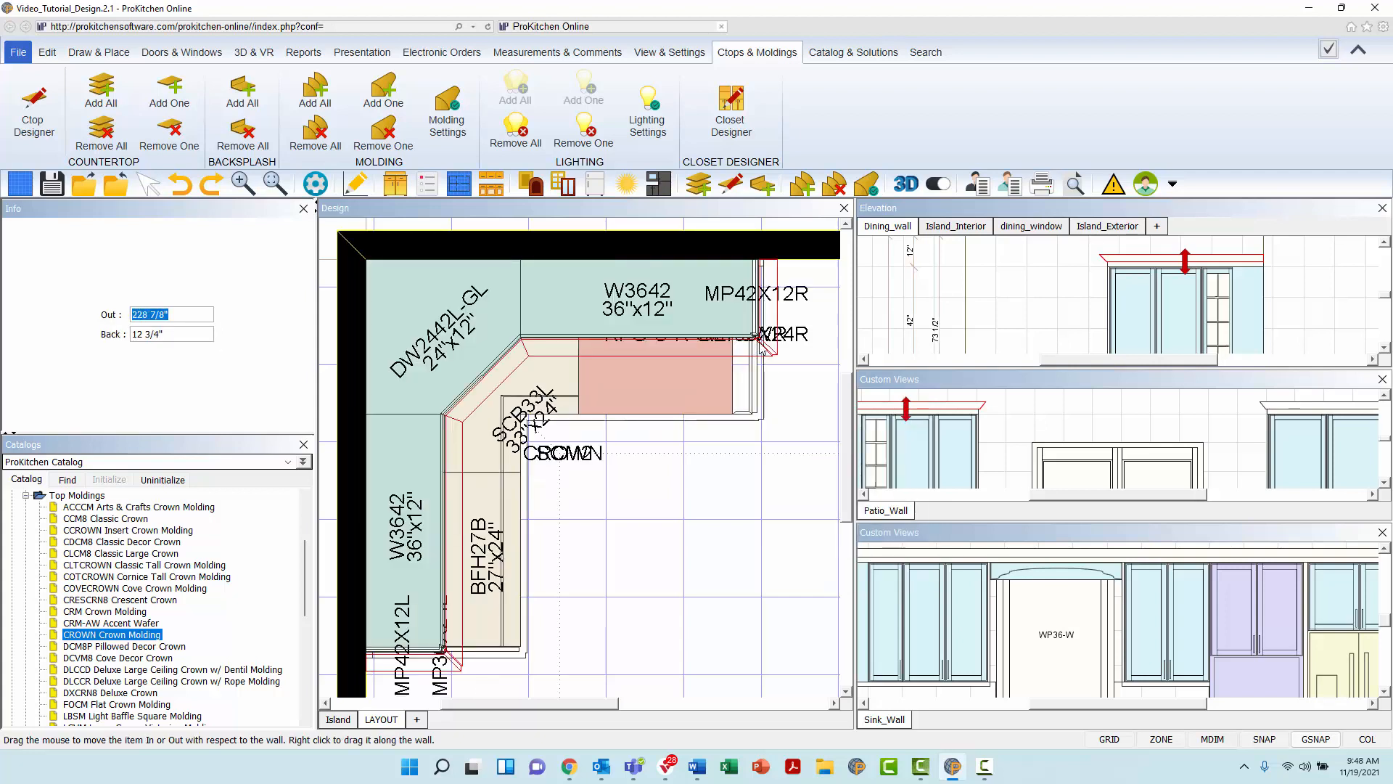
left_click(763, 345)
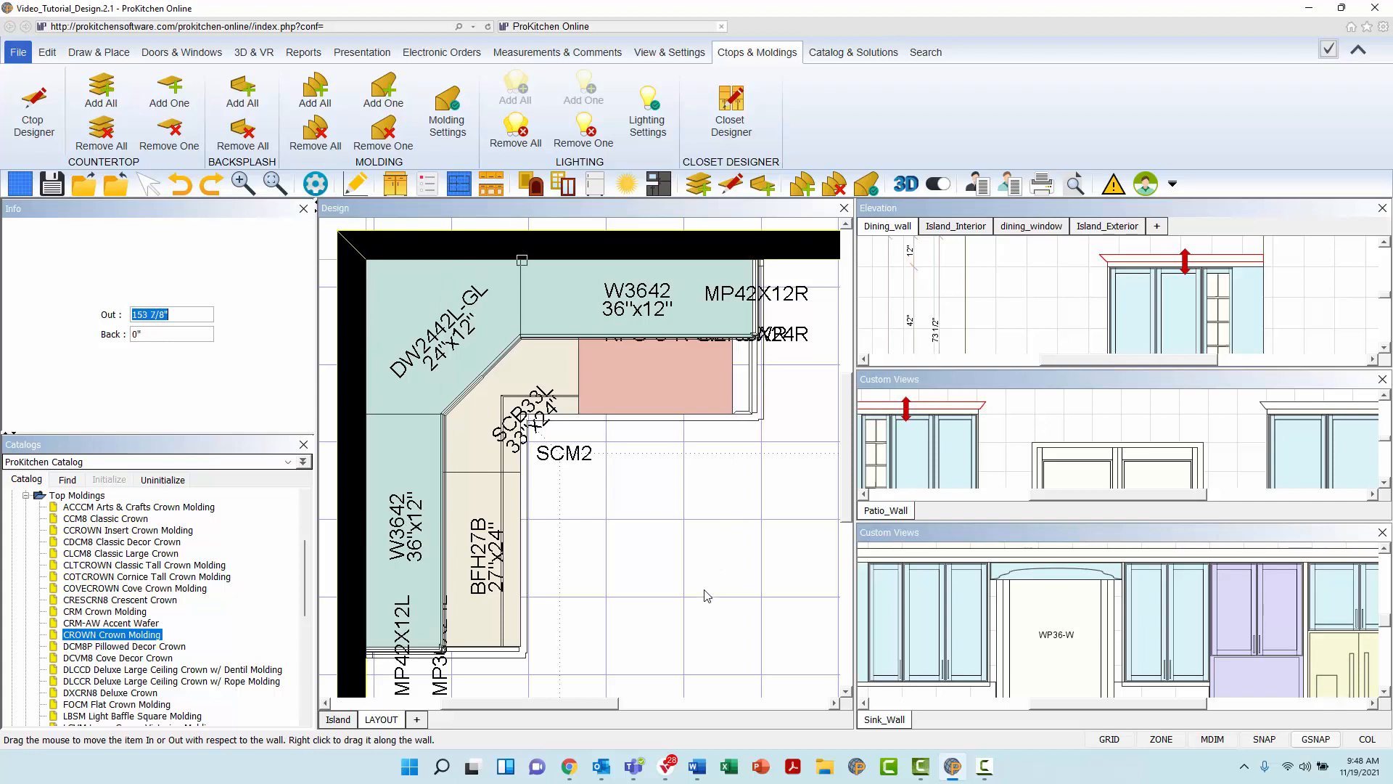
left_click_drag(690, 662, 700, 629)
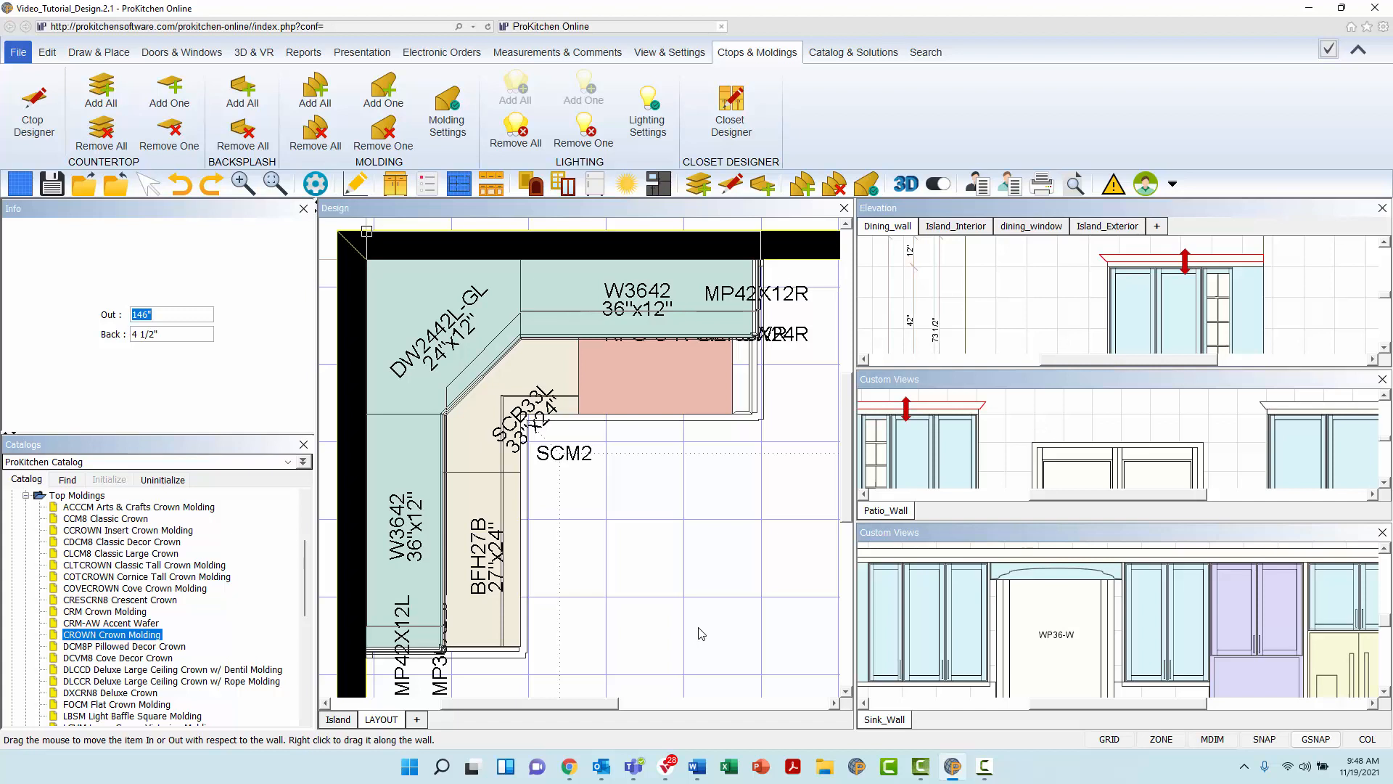
key("Tab")
key("Return")
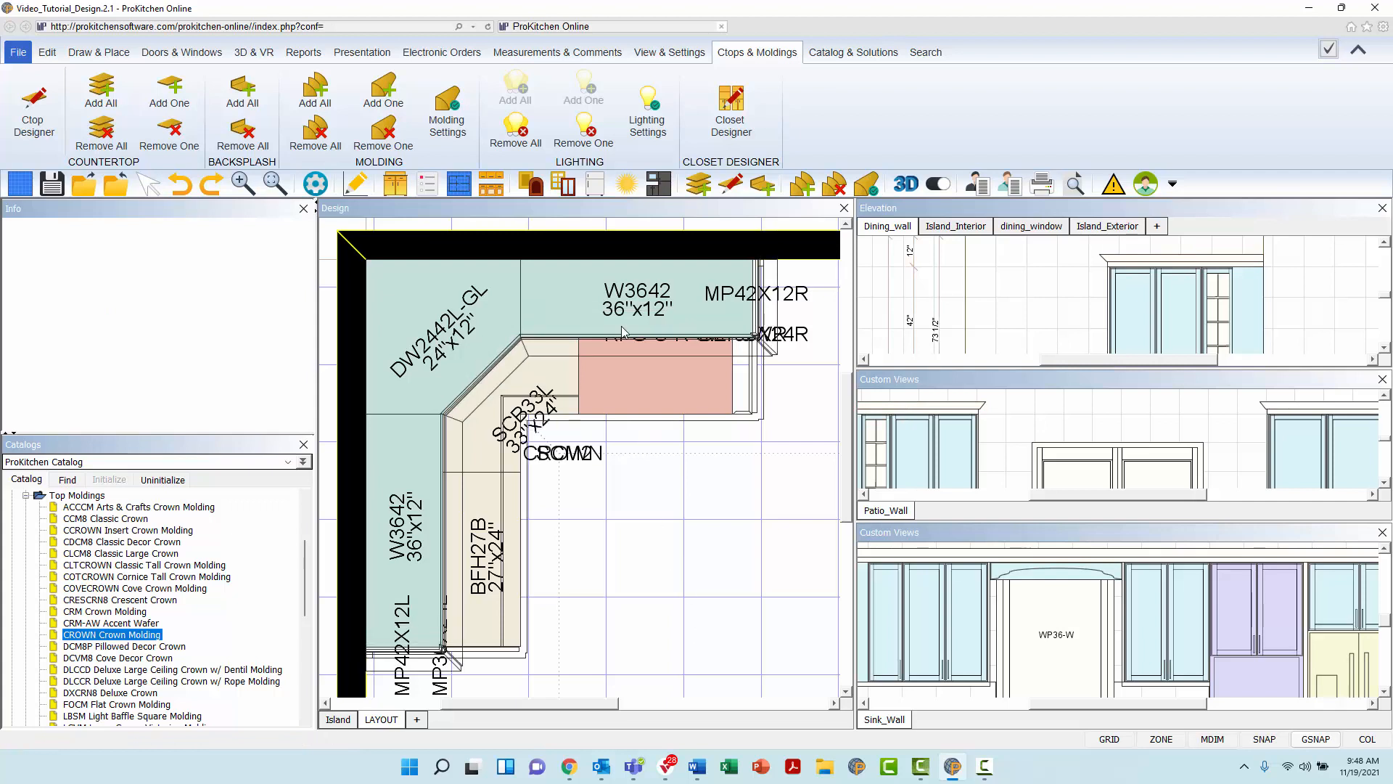
Try the up/down adjustment of the CROWN molding using its Top and Bottom values, and pick the molding in the Dining_wall elevation
right_click(635, 347)
mouse_move(678, 404)
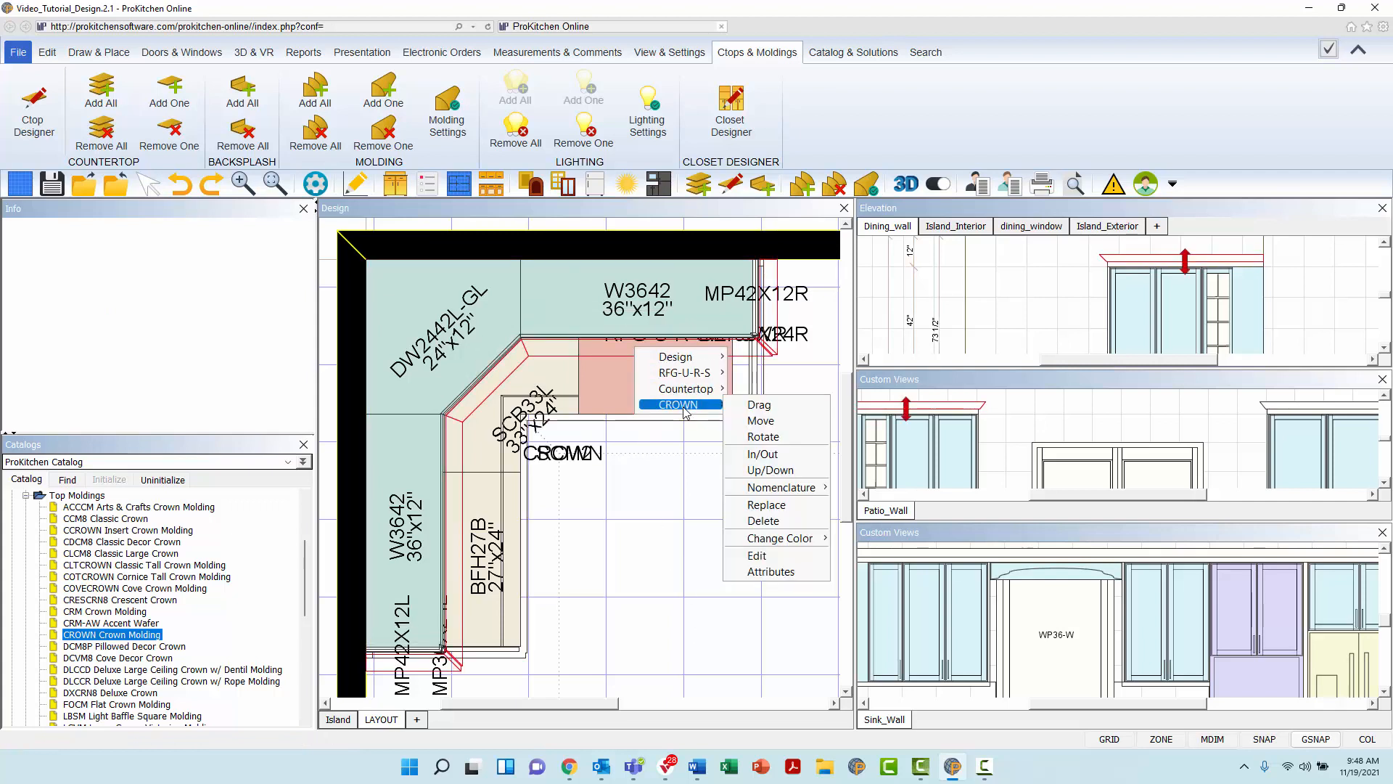
left_click(767, 470)
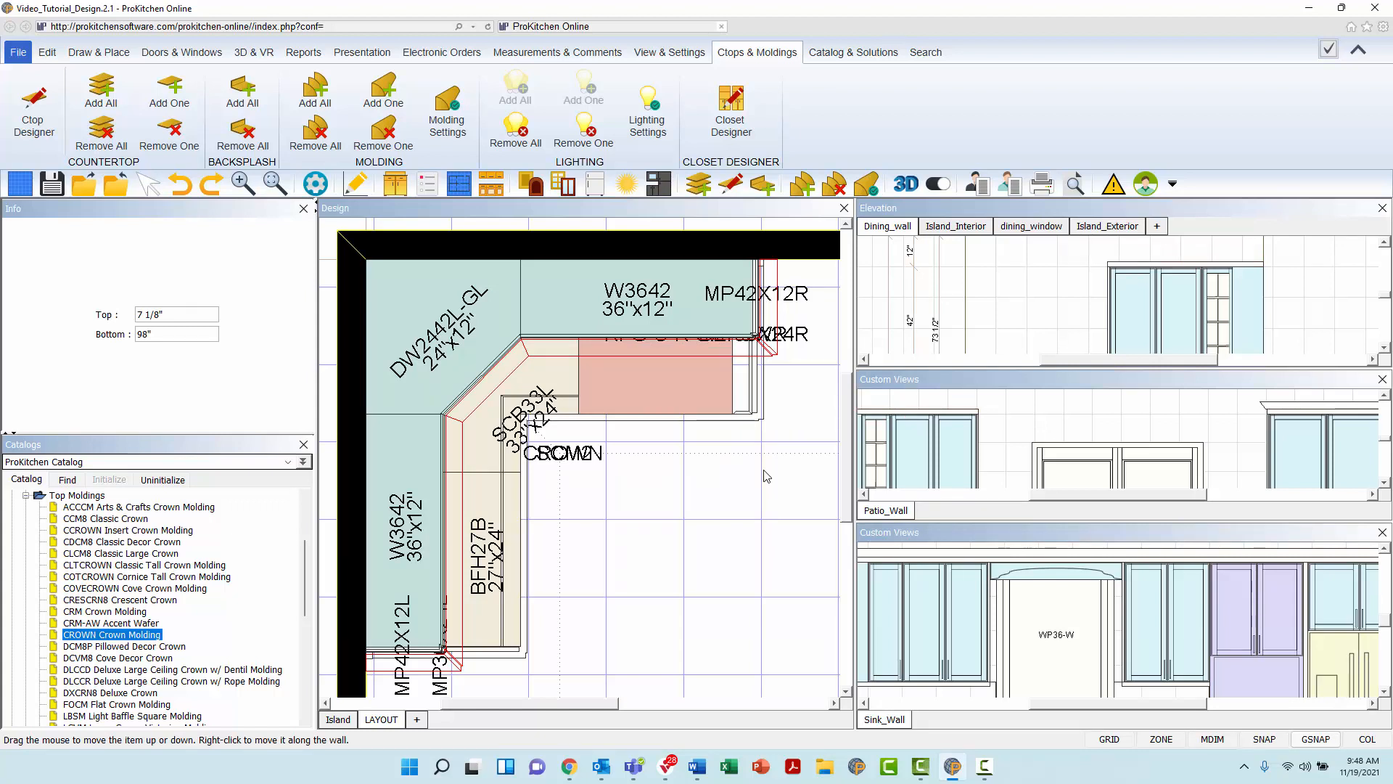
left_click(210, 314)
left_click(190, 335)
key("Escape")
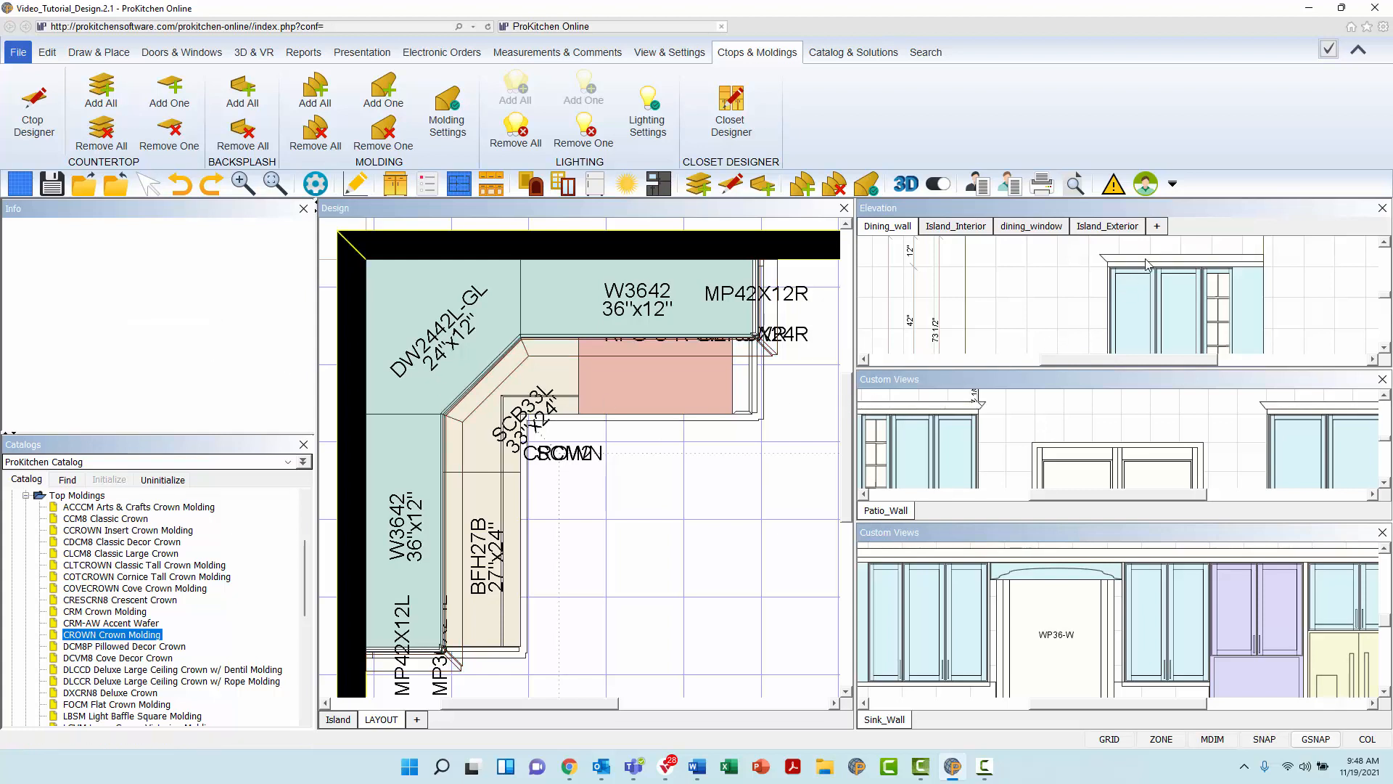
right_click(1218, 274)
left_click(1251, 313)
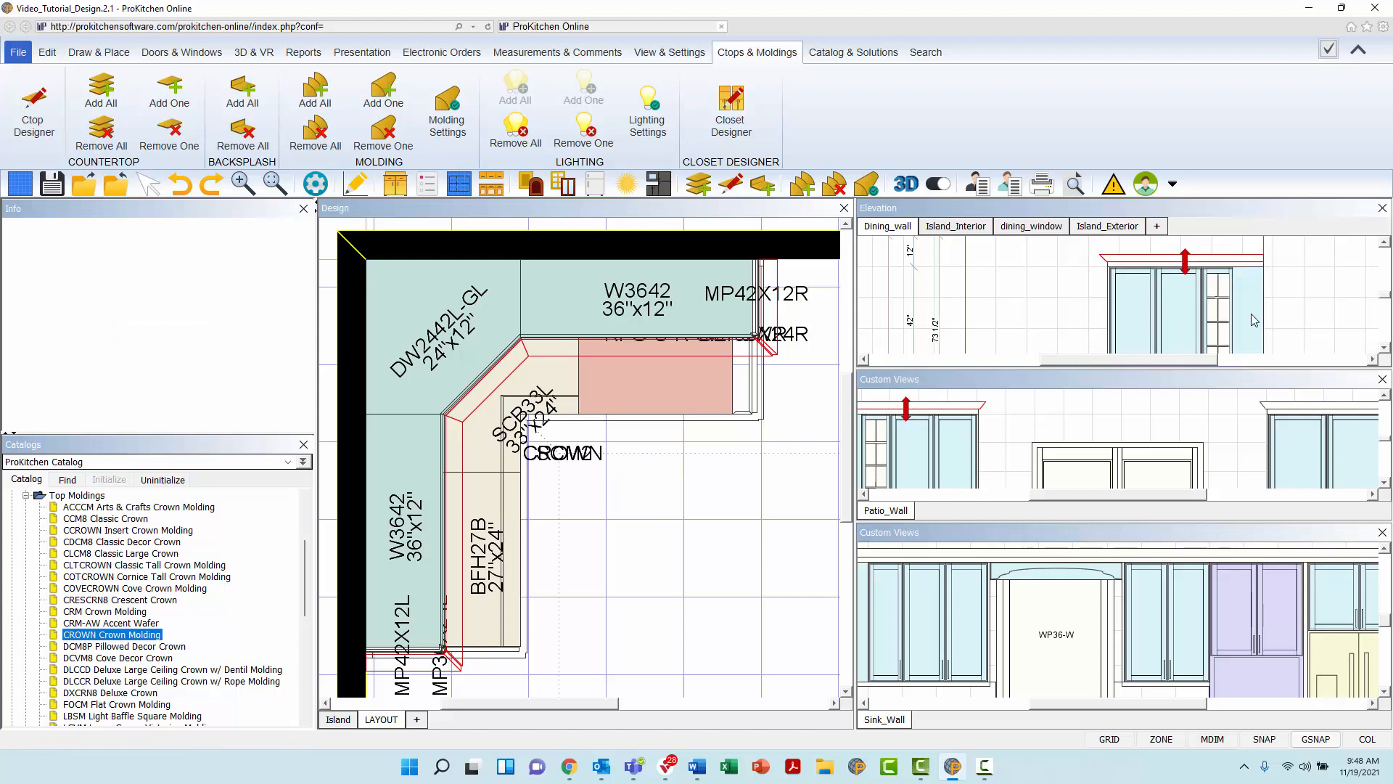
left_click(1251, 260)
Move the CROWN molding's nomenclature label beside the front edge of the W3642 cabinet, next to the refrigerator
right_click(657, 349)
mouse_move(699, 404)
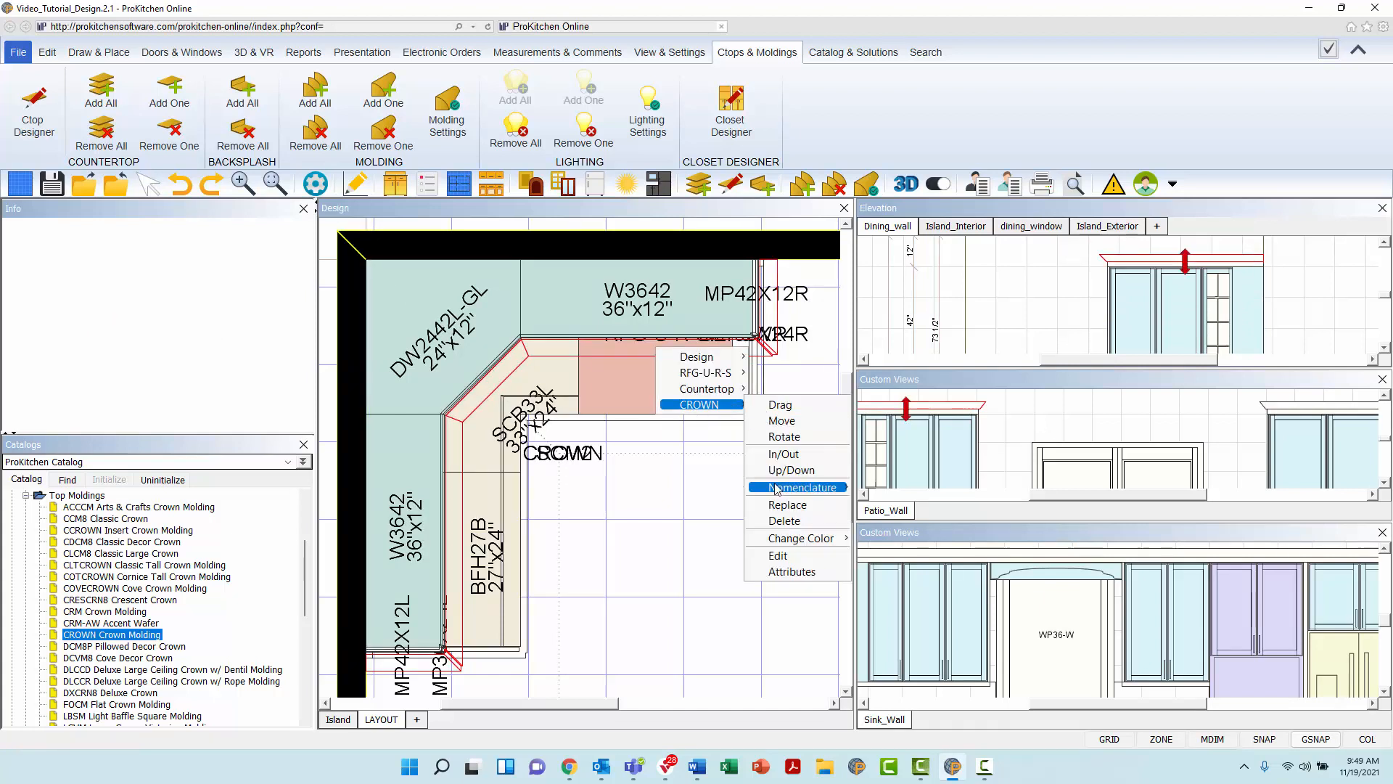
mouse_move(777, 490)
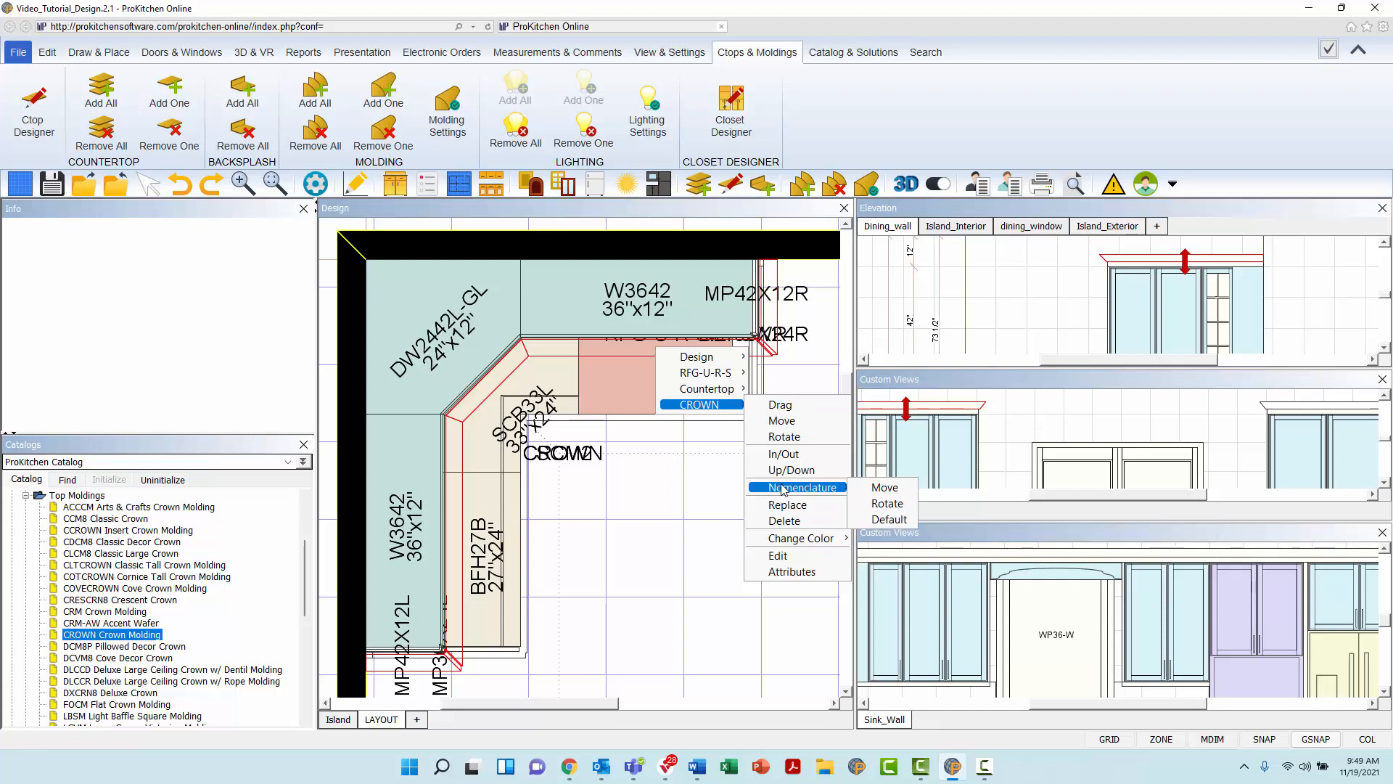
left_click(876, 487)
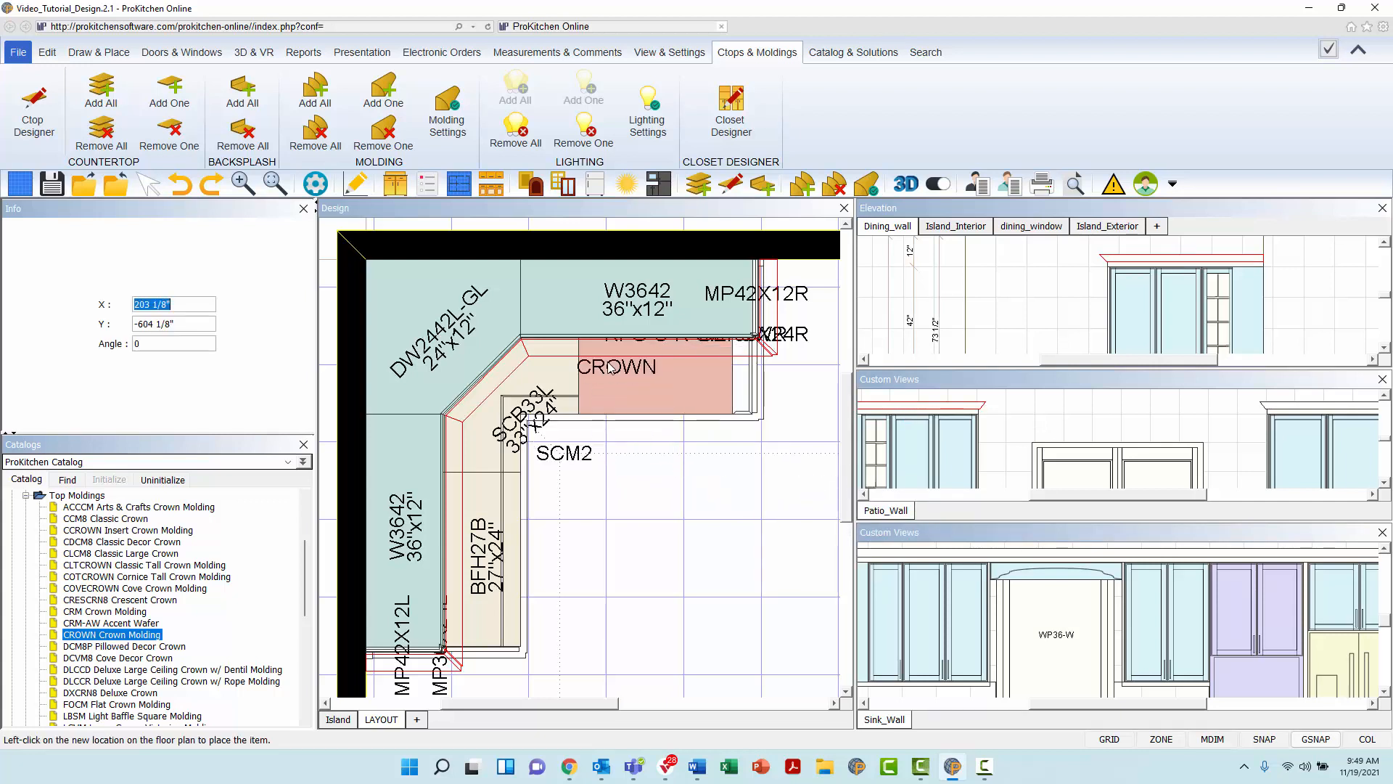
left_click(586, 354)
Rotate the CROWN molding's nomenclature label to read vertically in the floor plan
right_click(588, 354)
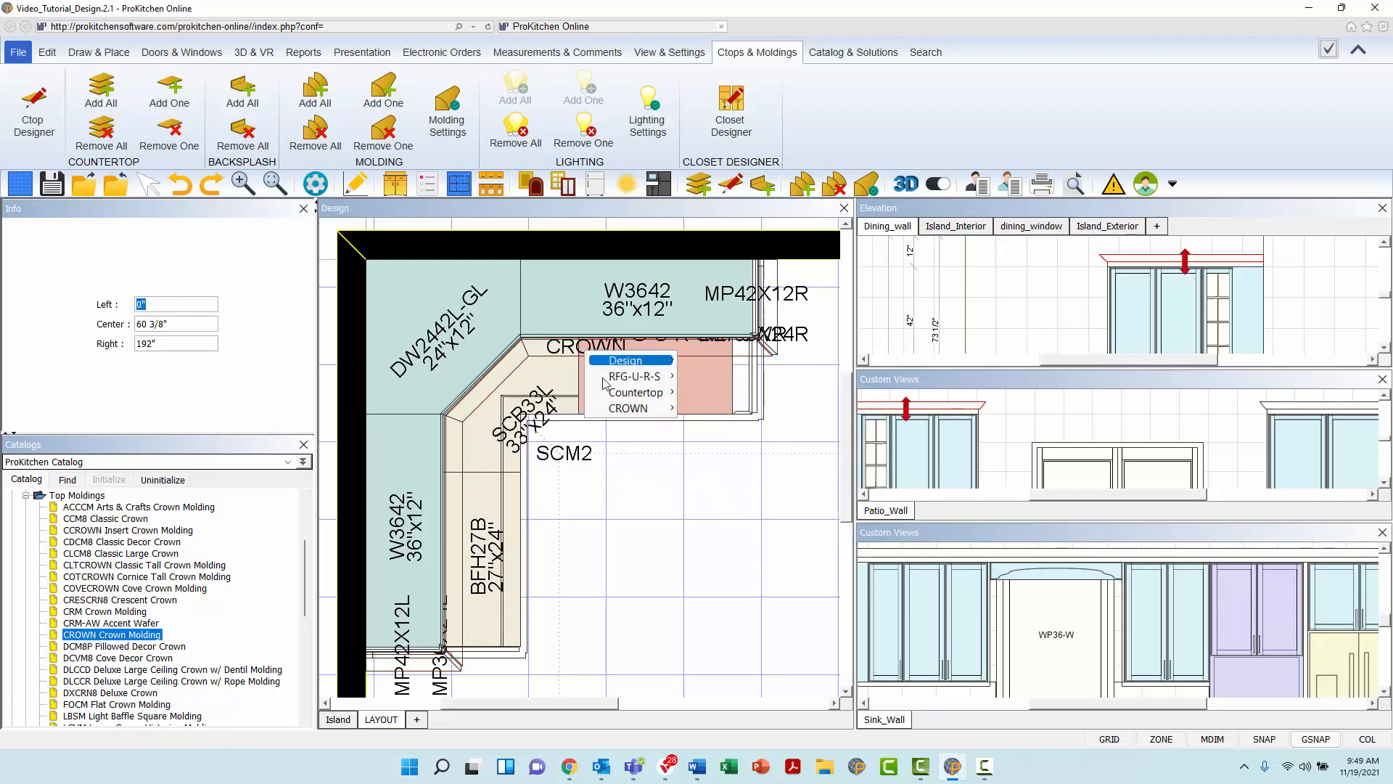
mouse_move(630, 408)
mouse_move(731, 490)
left_click(810, 508)
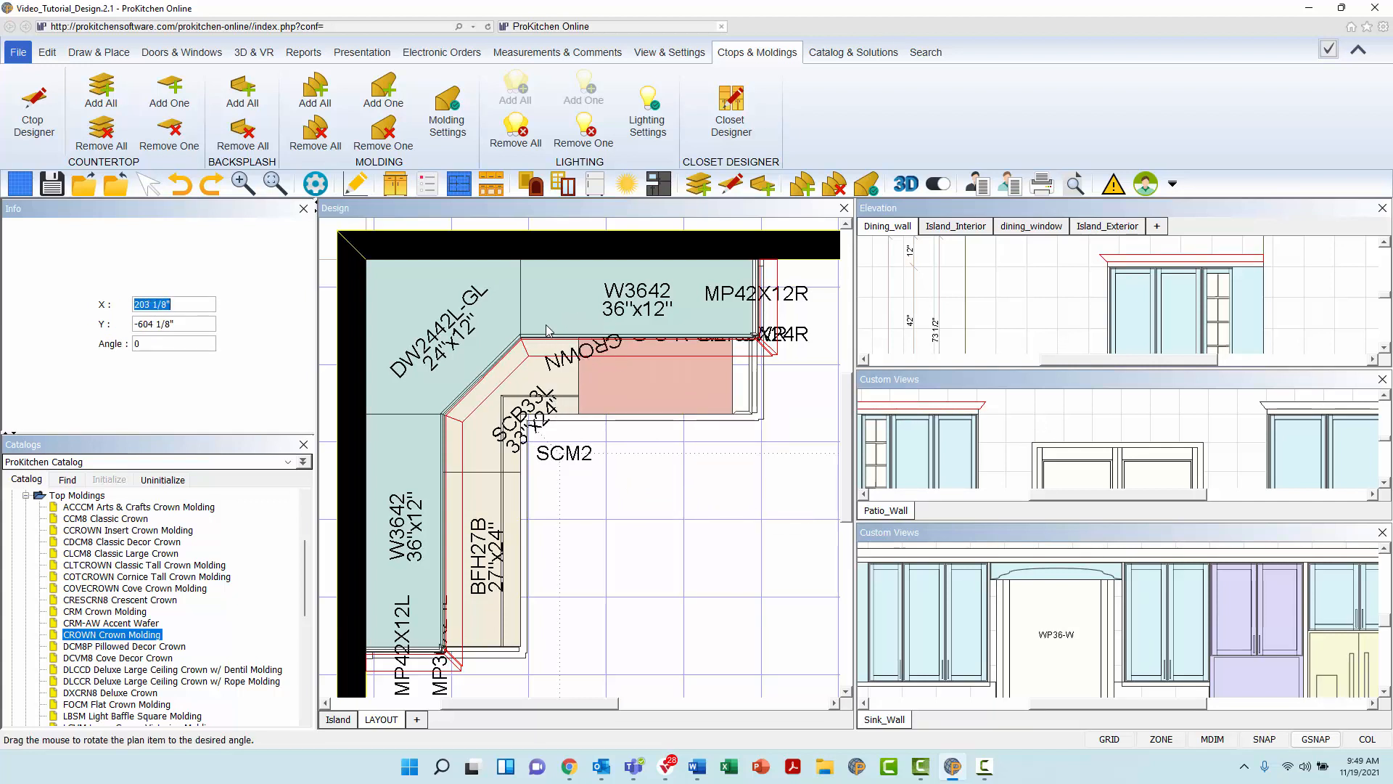
left_click(583, 356)
Reset the CROWN molding's nomenclature label to its default position and rotation
right_click(580, 354)
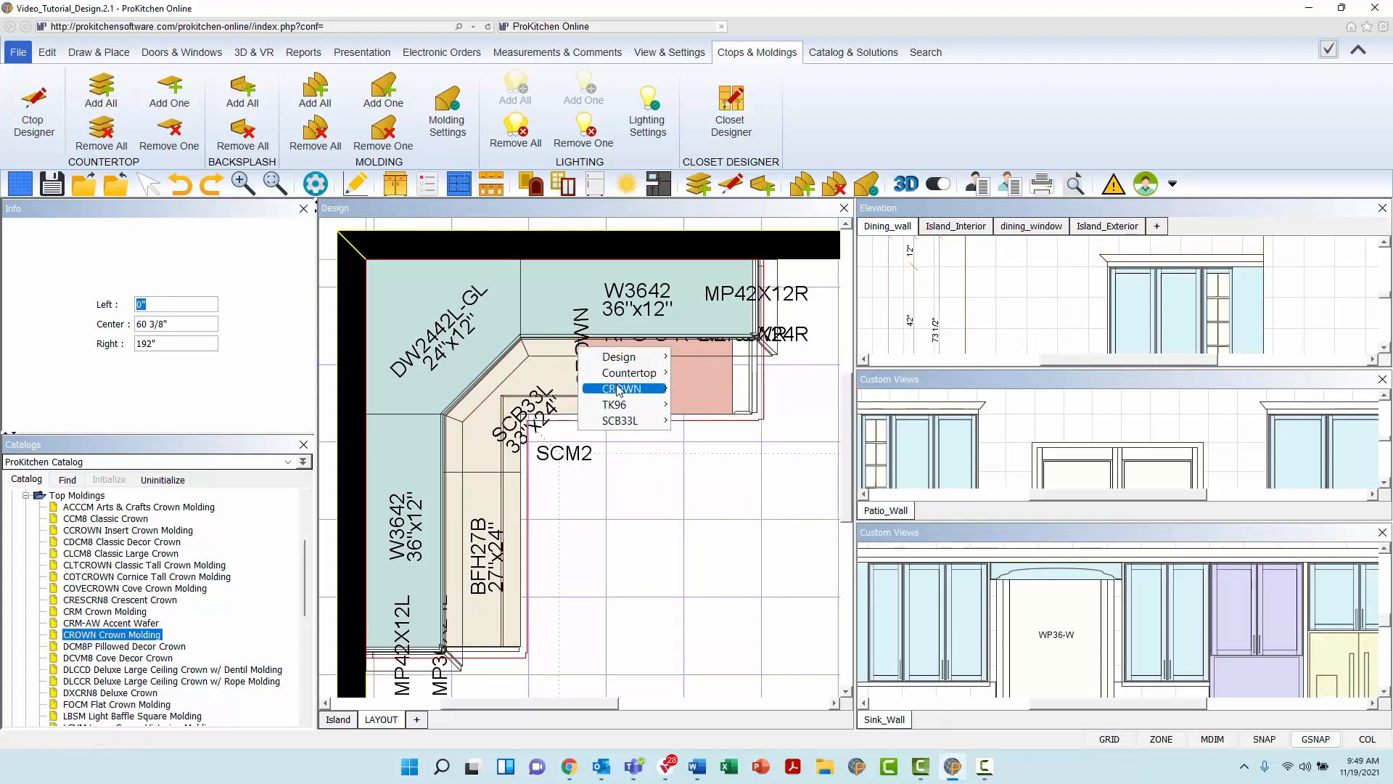
mouse_move(624, 390)
mouse_move(744, 475)
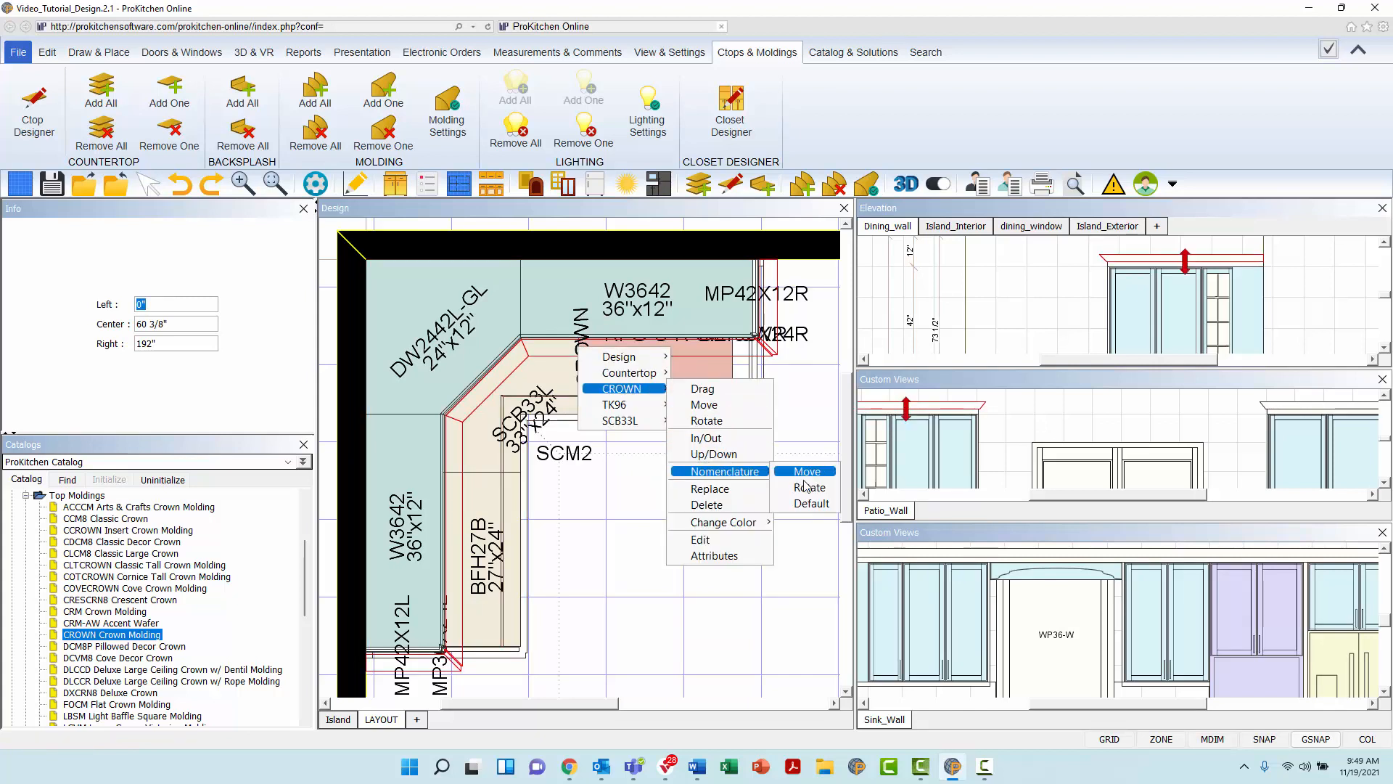
left_click(810, 504)
Open the product replacement for the CROWN molding and set its search to look in Description
right_click(505, 379)
mouse_move(541, 416)
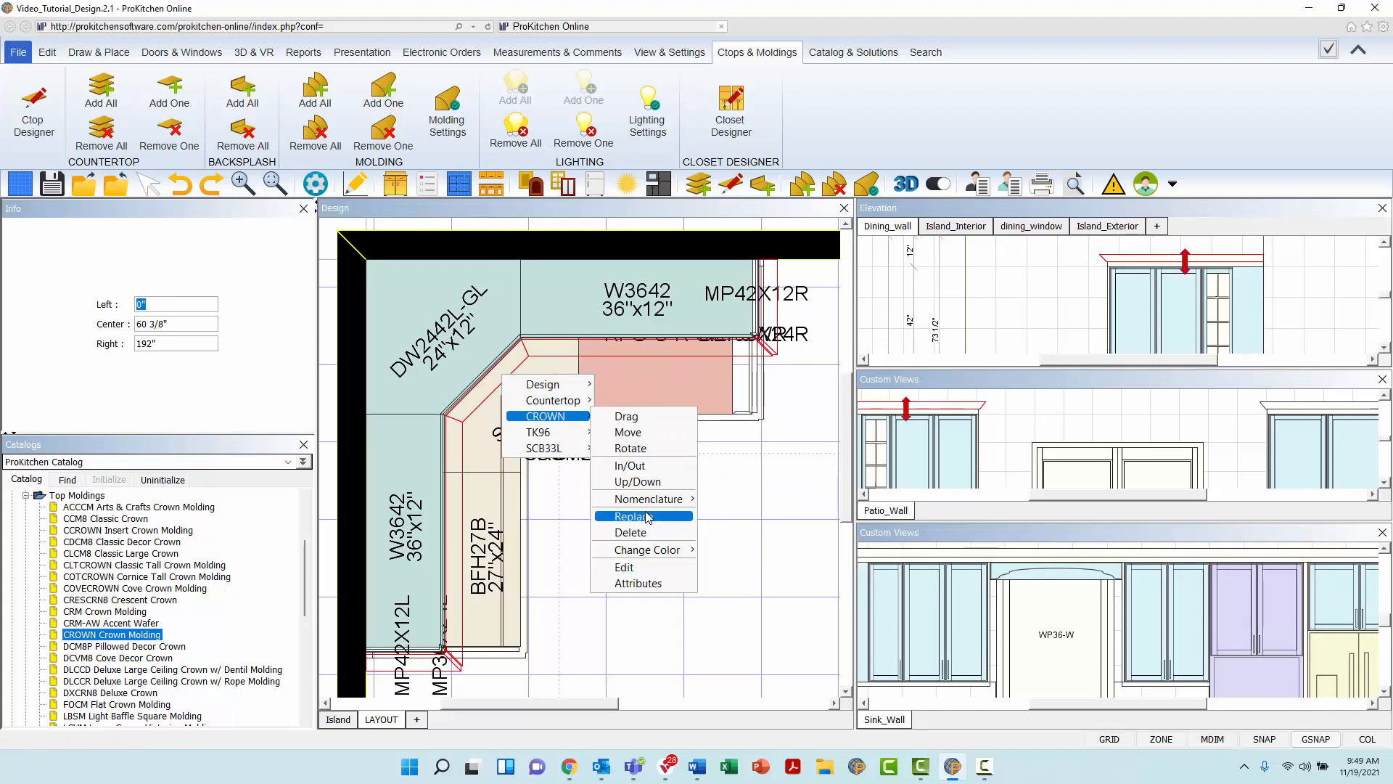
left_click(648, 517)
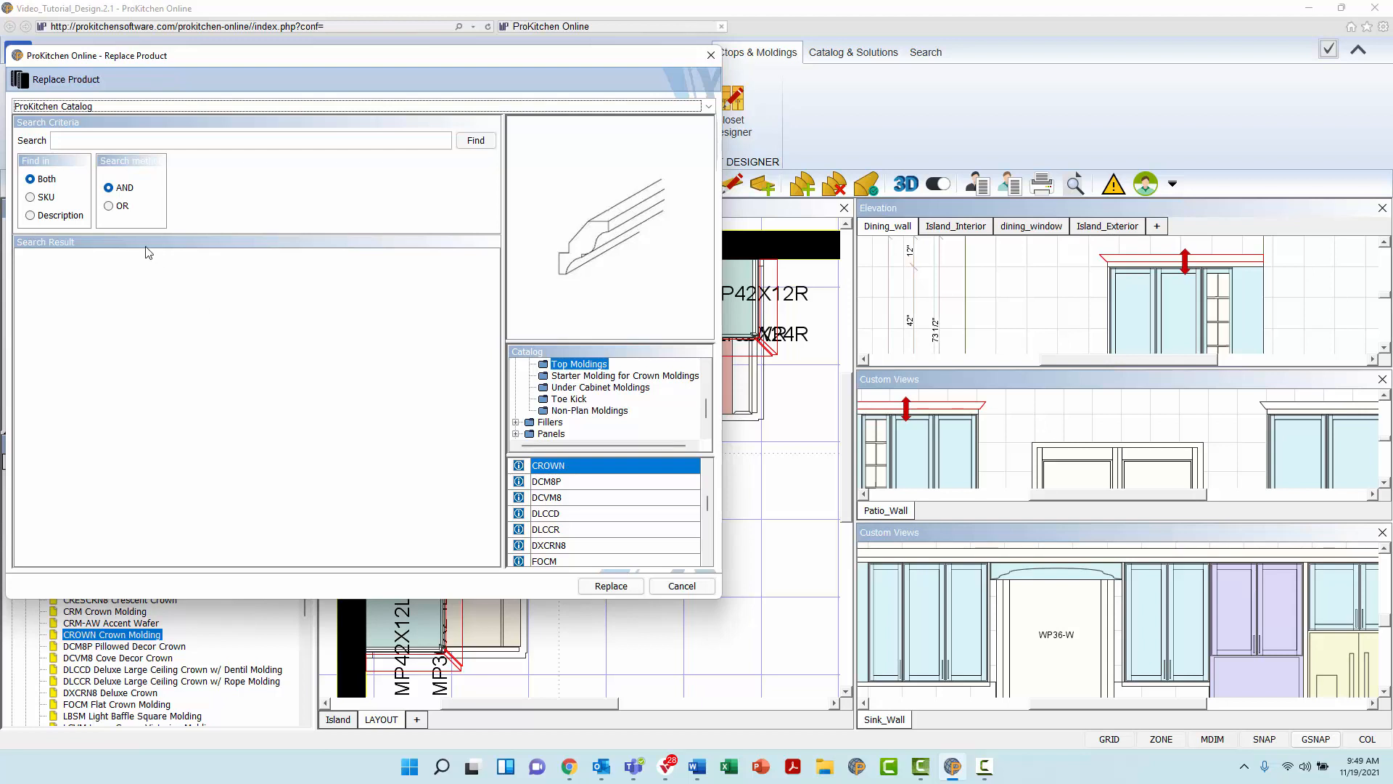
left_click(73, 144)
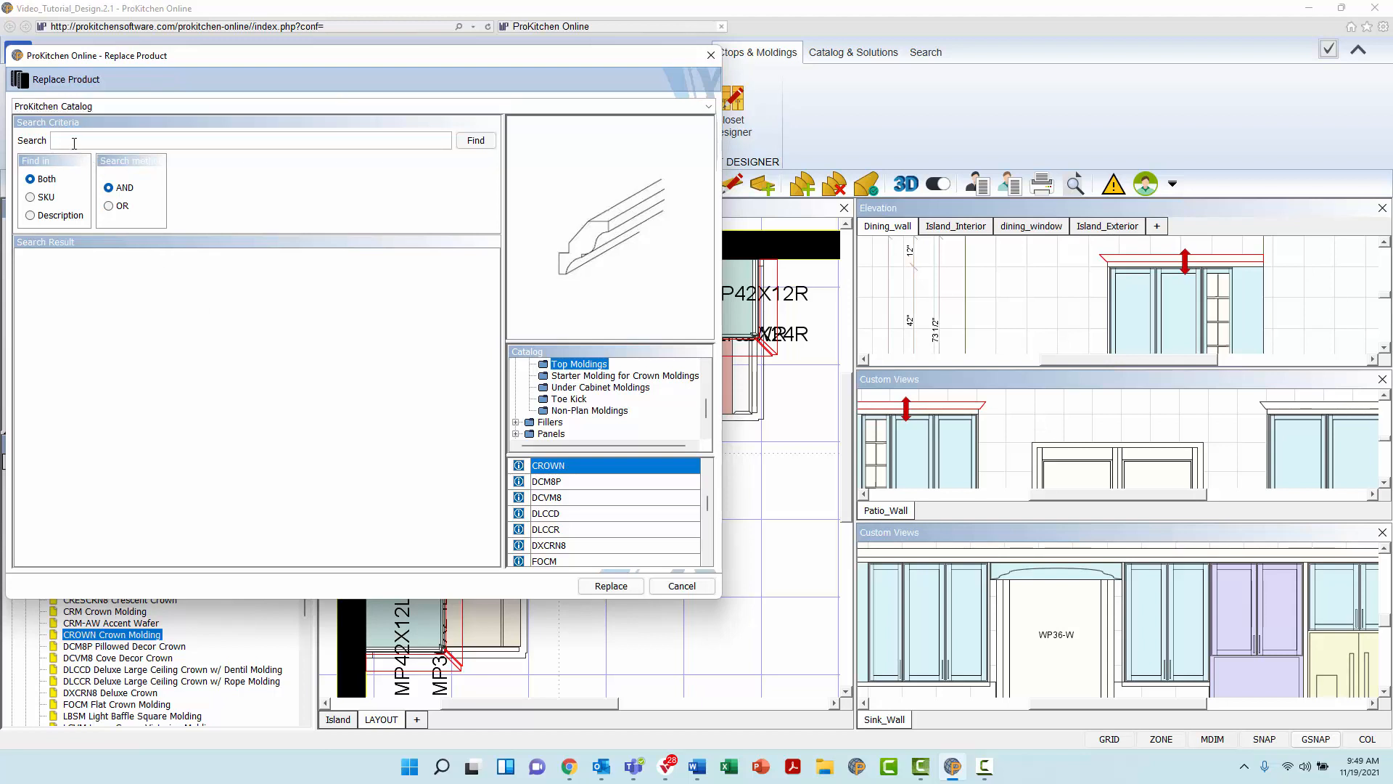
left_click(31, 197)
left_click(29, 217)
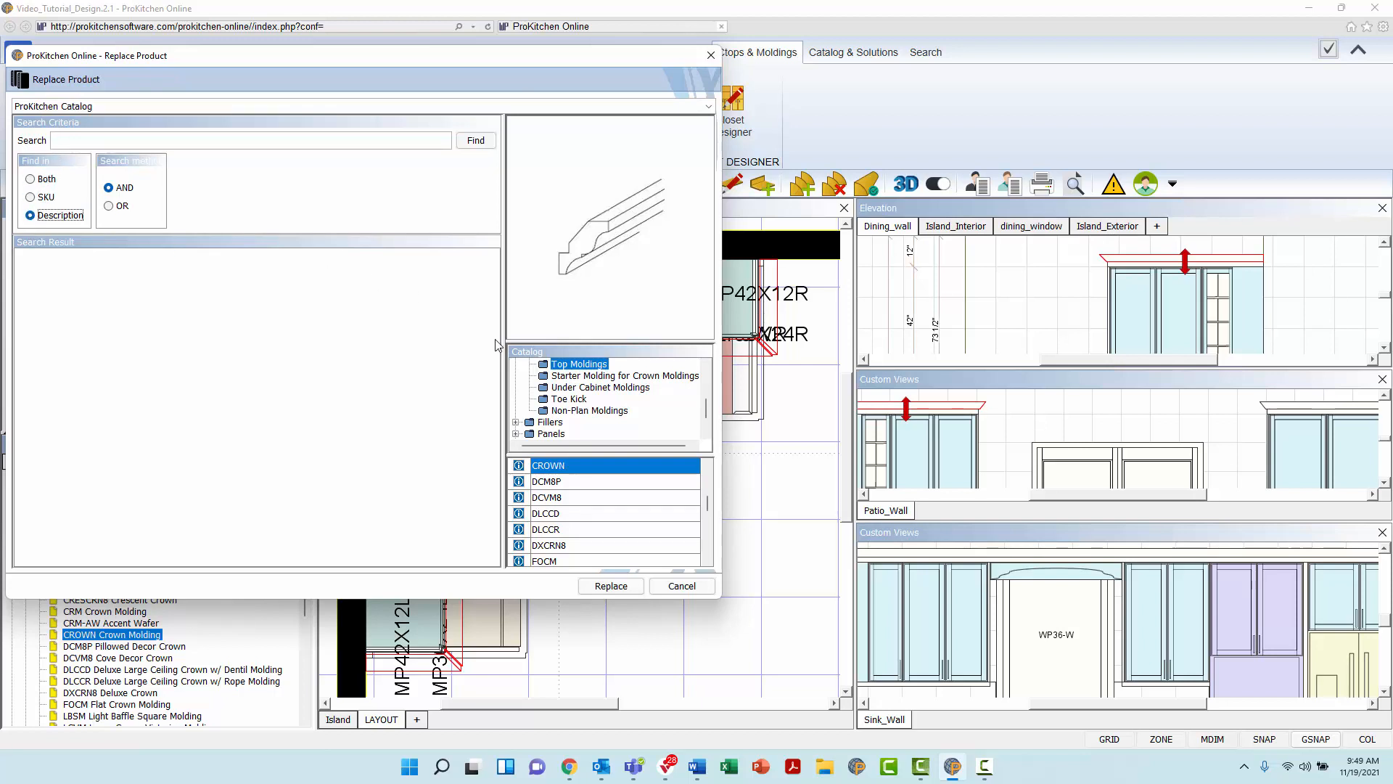
Browse the Top Moldings category for a replacement molding and leave without replacing CROWN
scroll(702, 400, "up", 2)
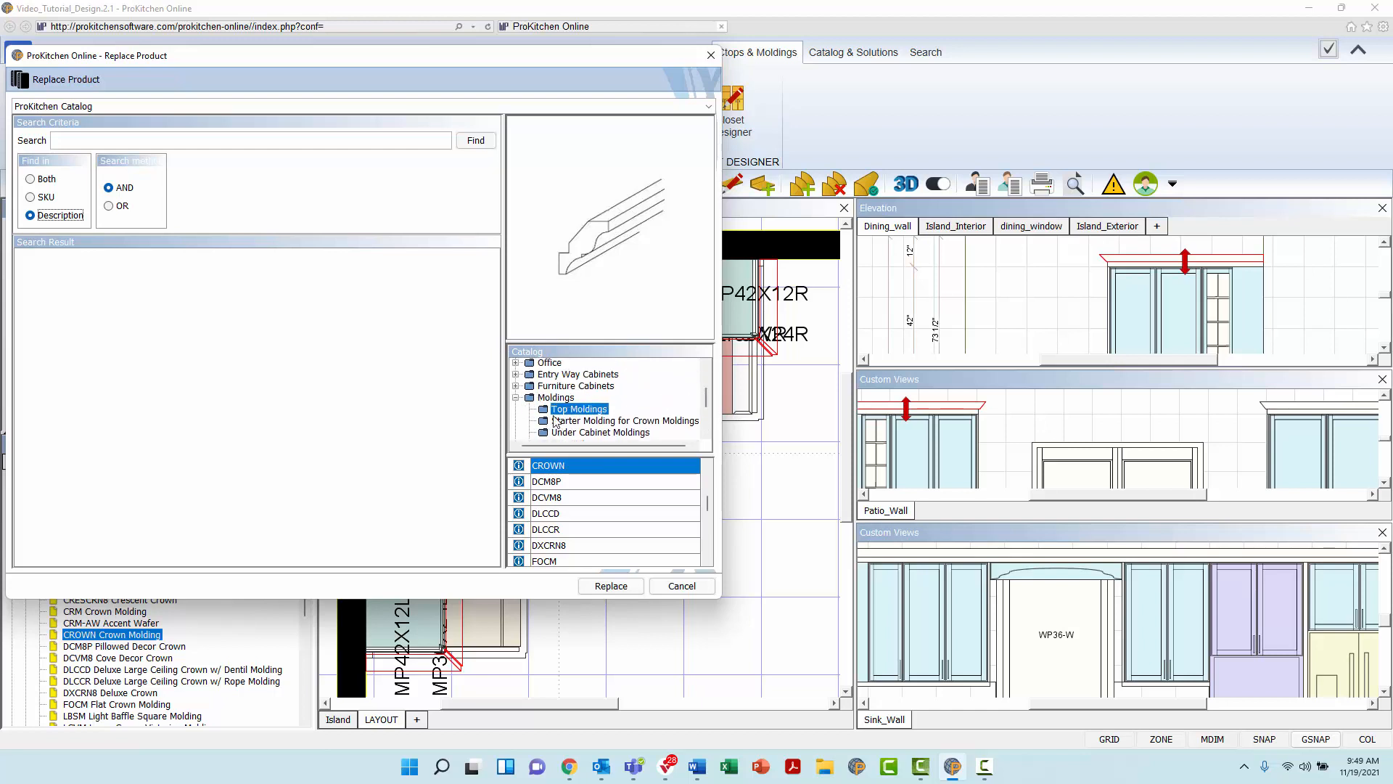
left_click(544, 424)
left_click(545, 411)
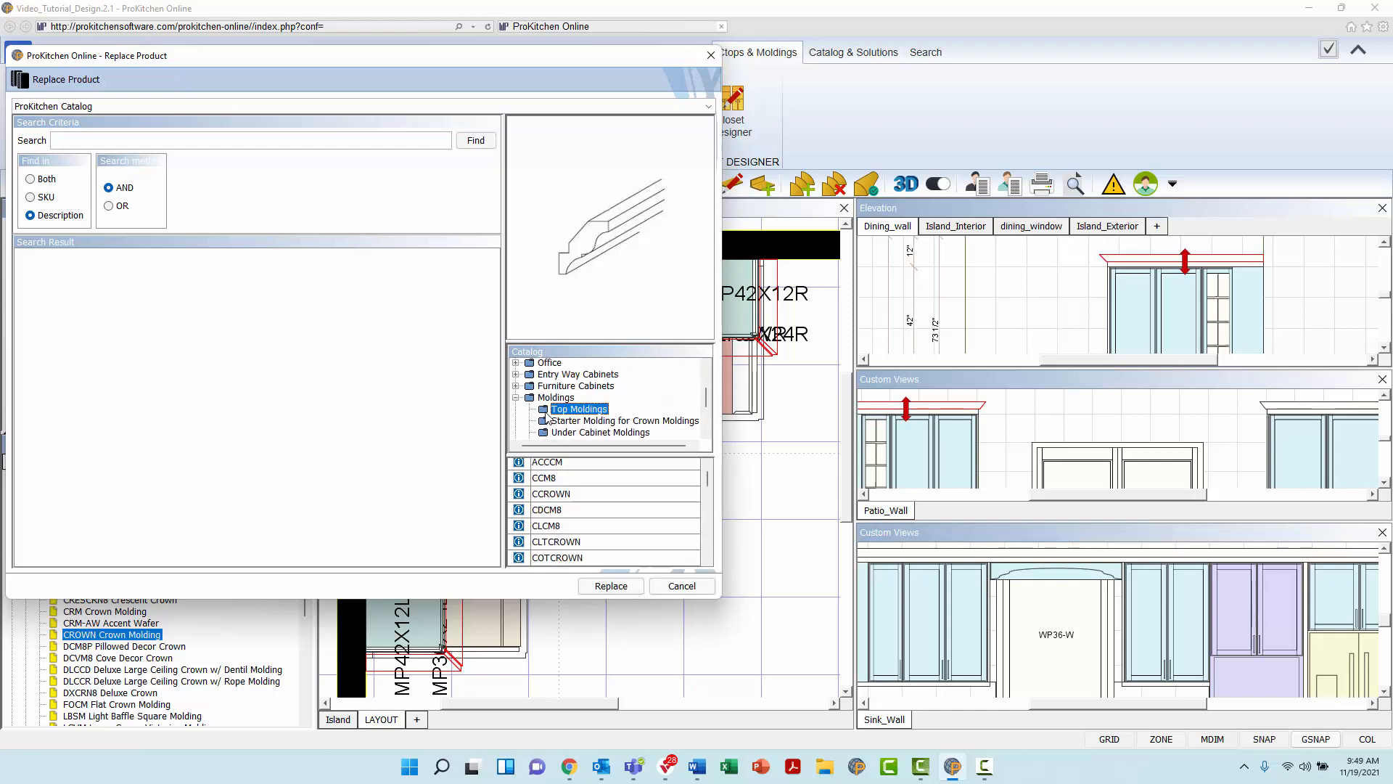
scroll(550, 515, "down", 1)
scroll(550, 539, "down", 2)
left_click(547, 498)
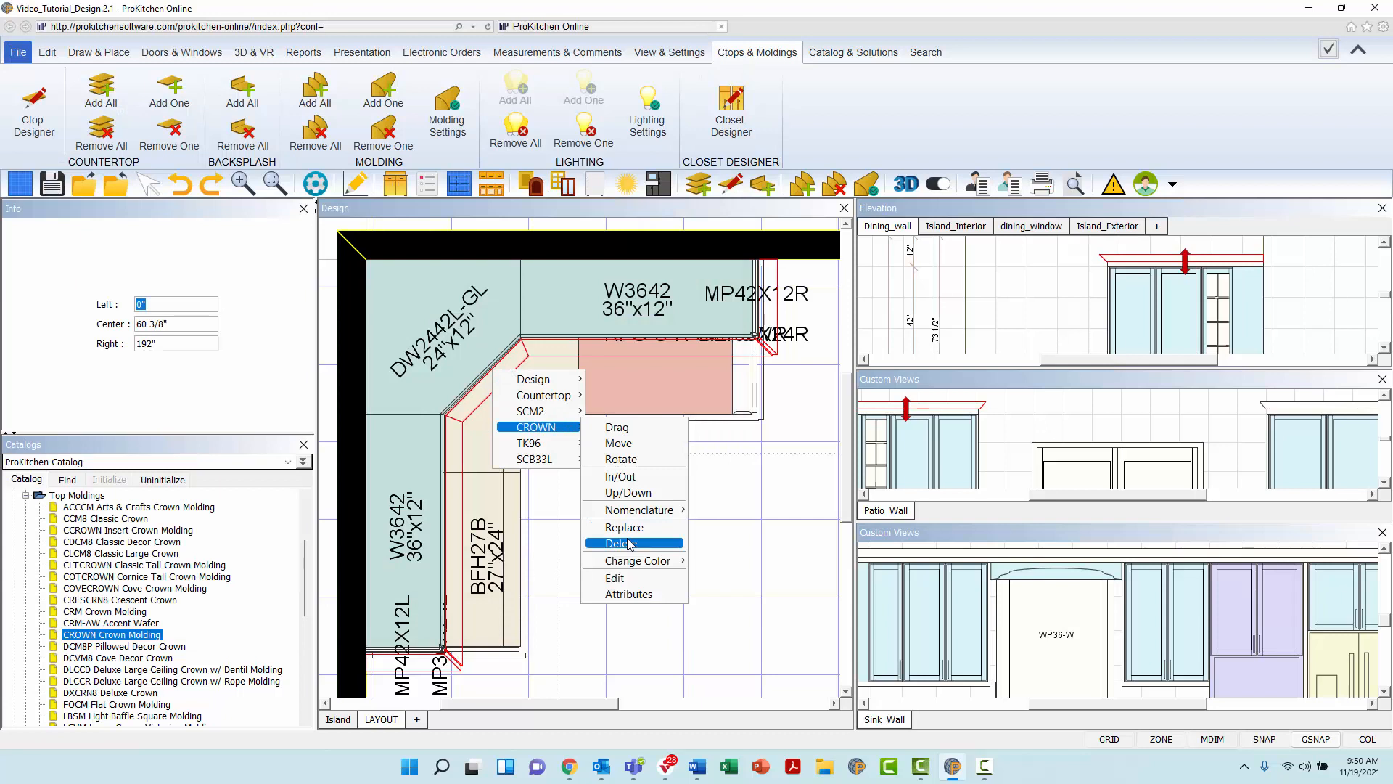
Edit the shape of the corner run's CROWN molding, trying to move its diagonal line and the vertex beside DW2442L-GL
left_click(630, 543)
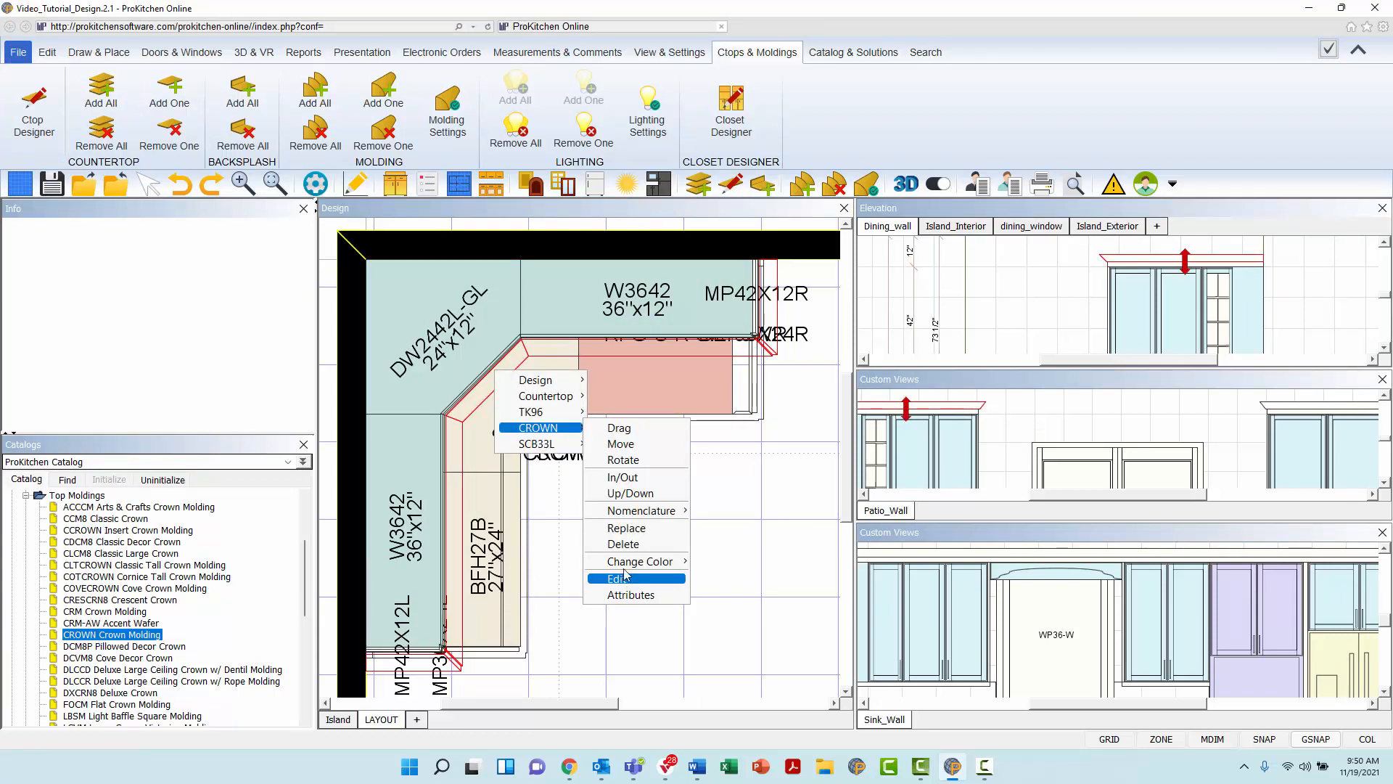
mouse_move(626, 566)
left_click(662, 580)
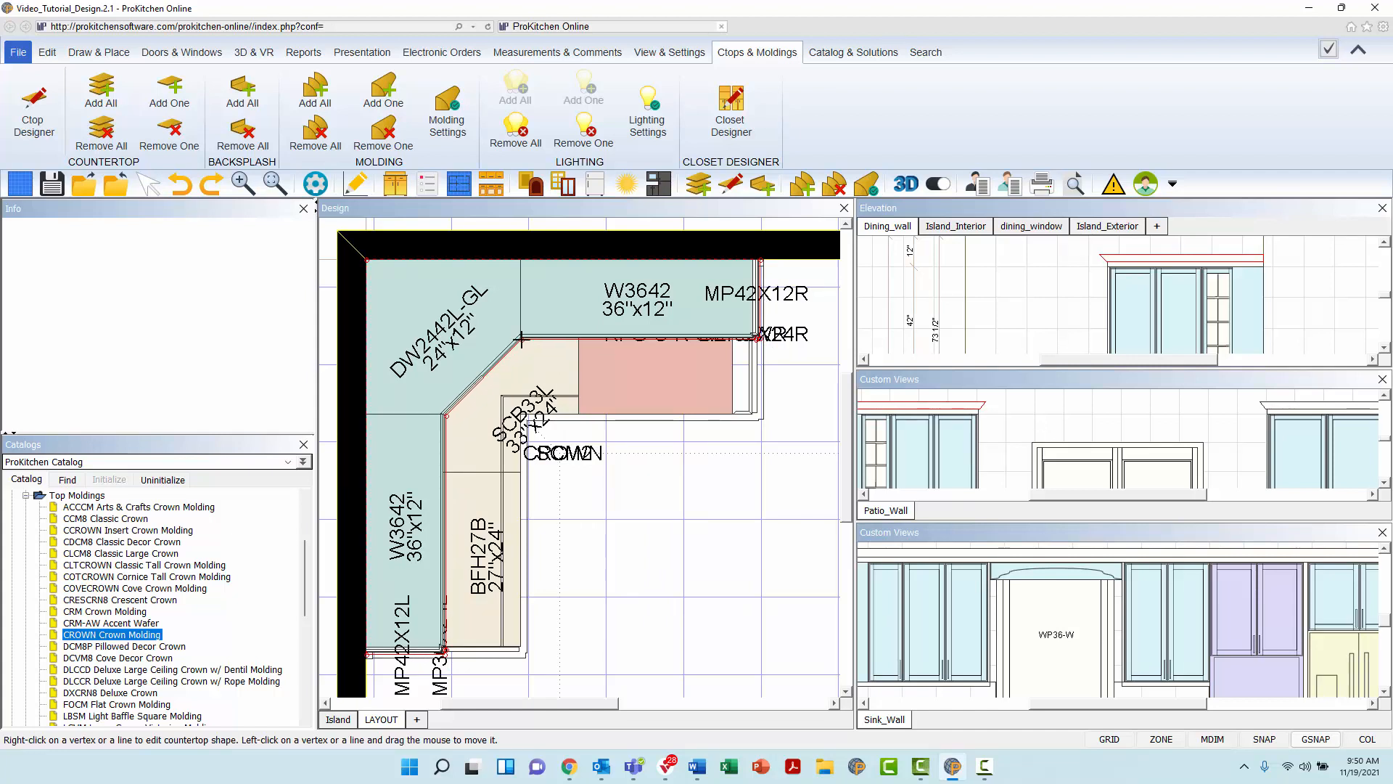
left_click(459, 400)
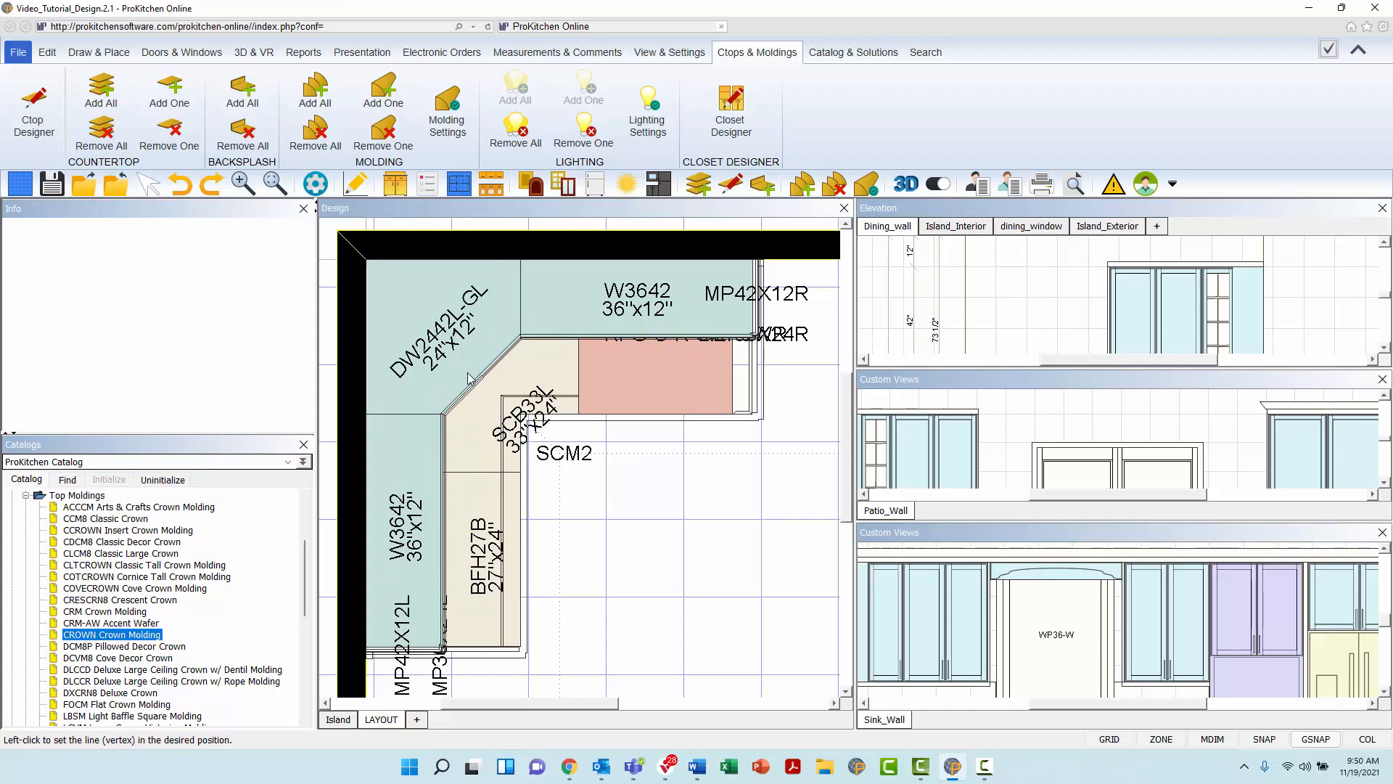
left_click(479, 391)
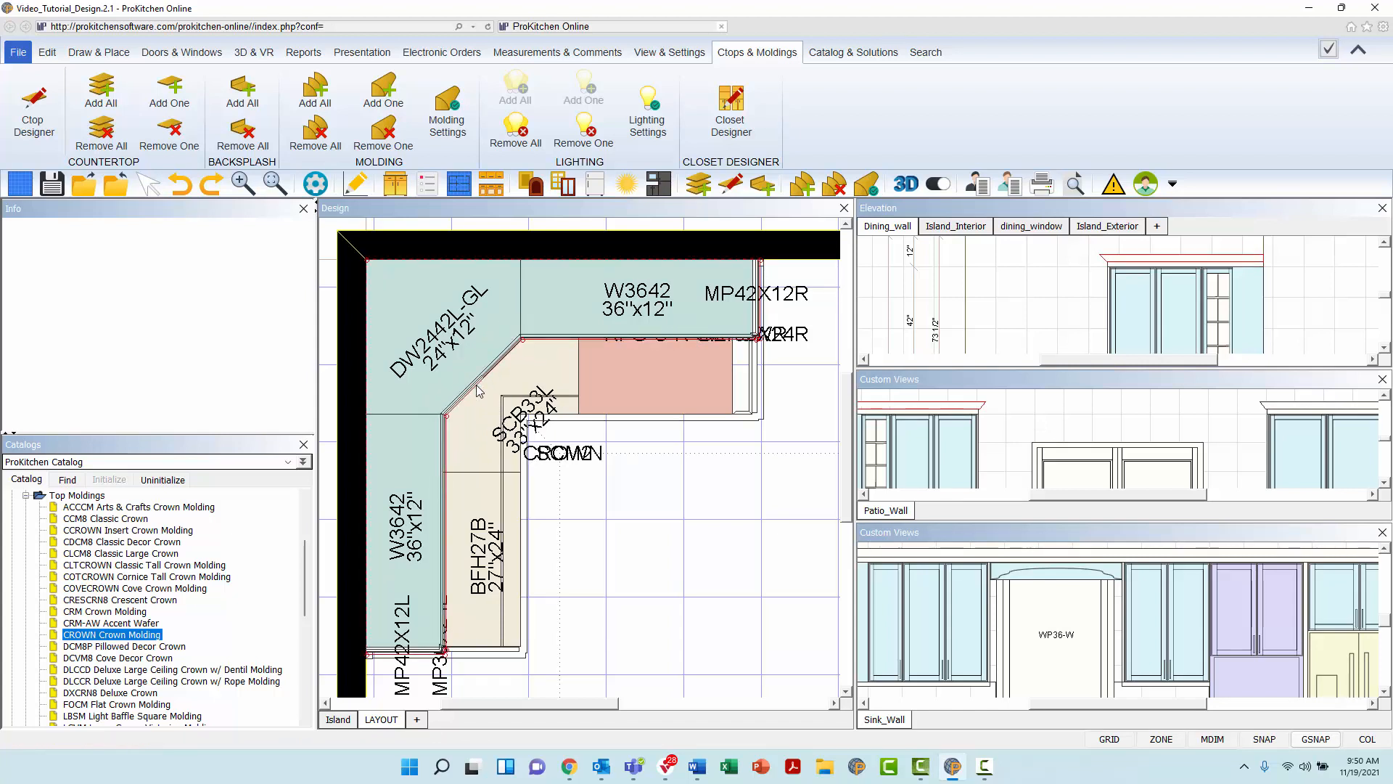
left_click(446, 415)
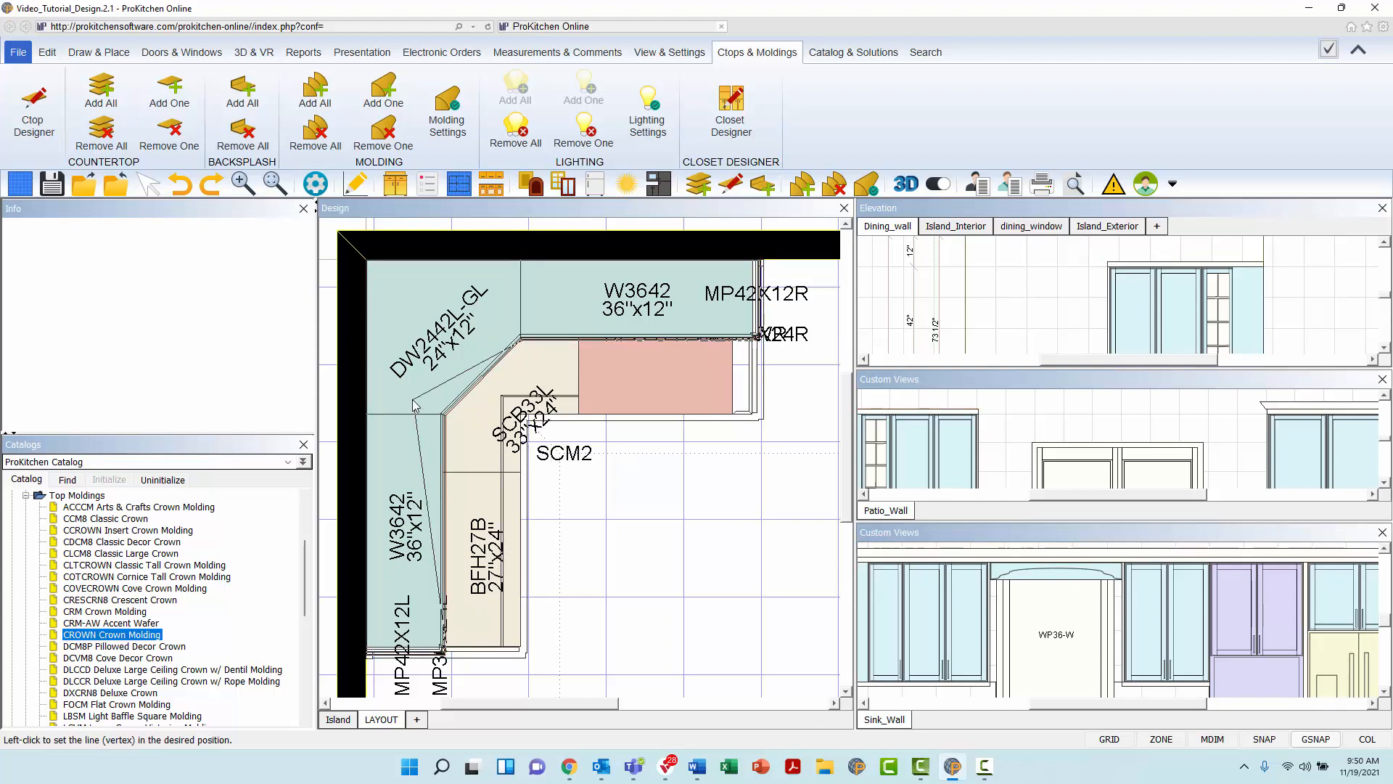
left_click(444, 421)
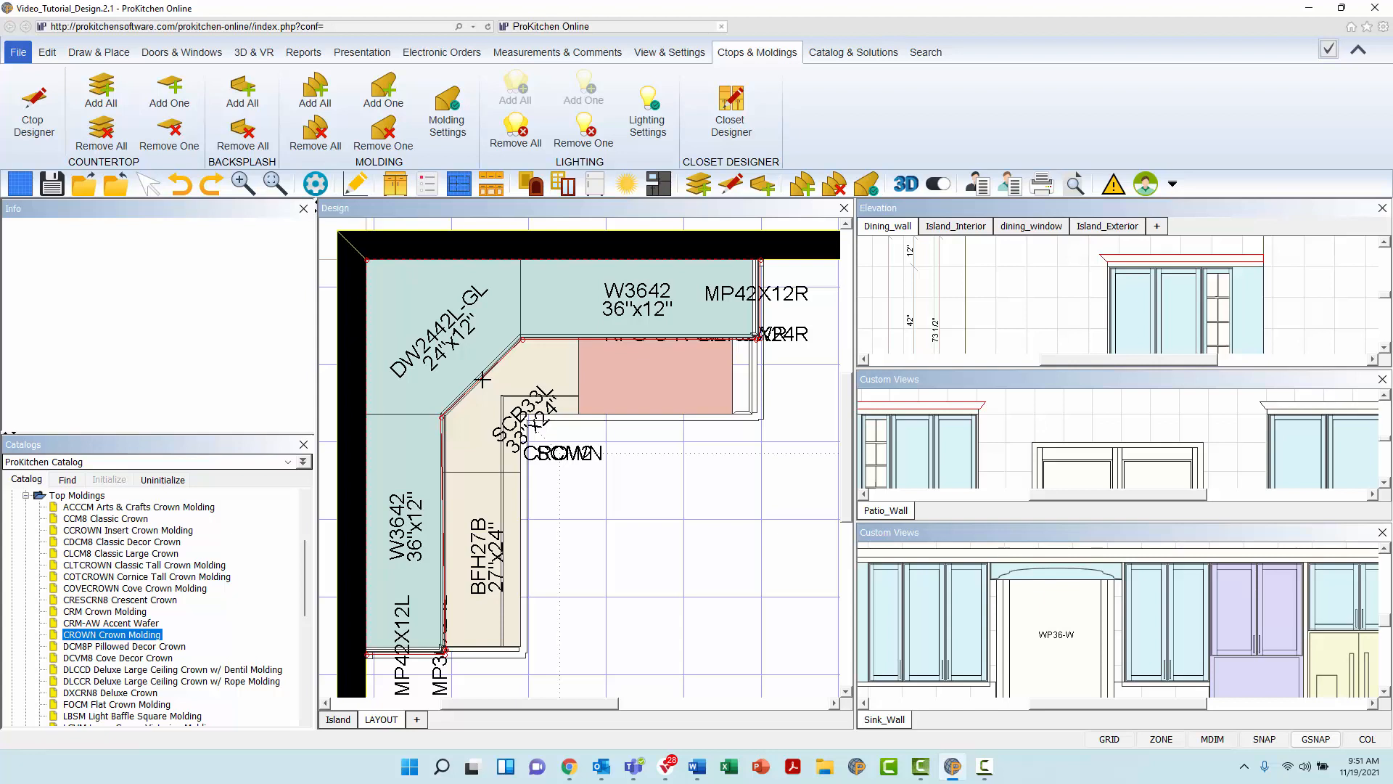
Extrude the full diagonal line of the corner run's CROWN molding outward, starting at the vertex beside DW2442L-GL
right_click(490, 378)
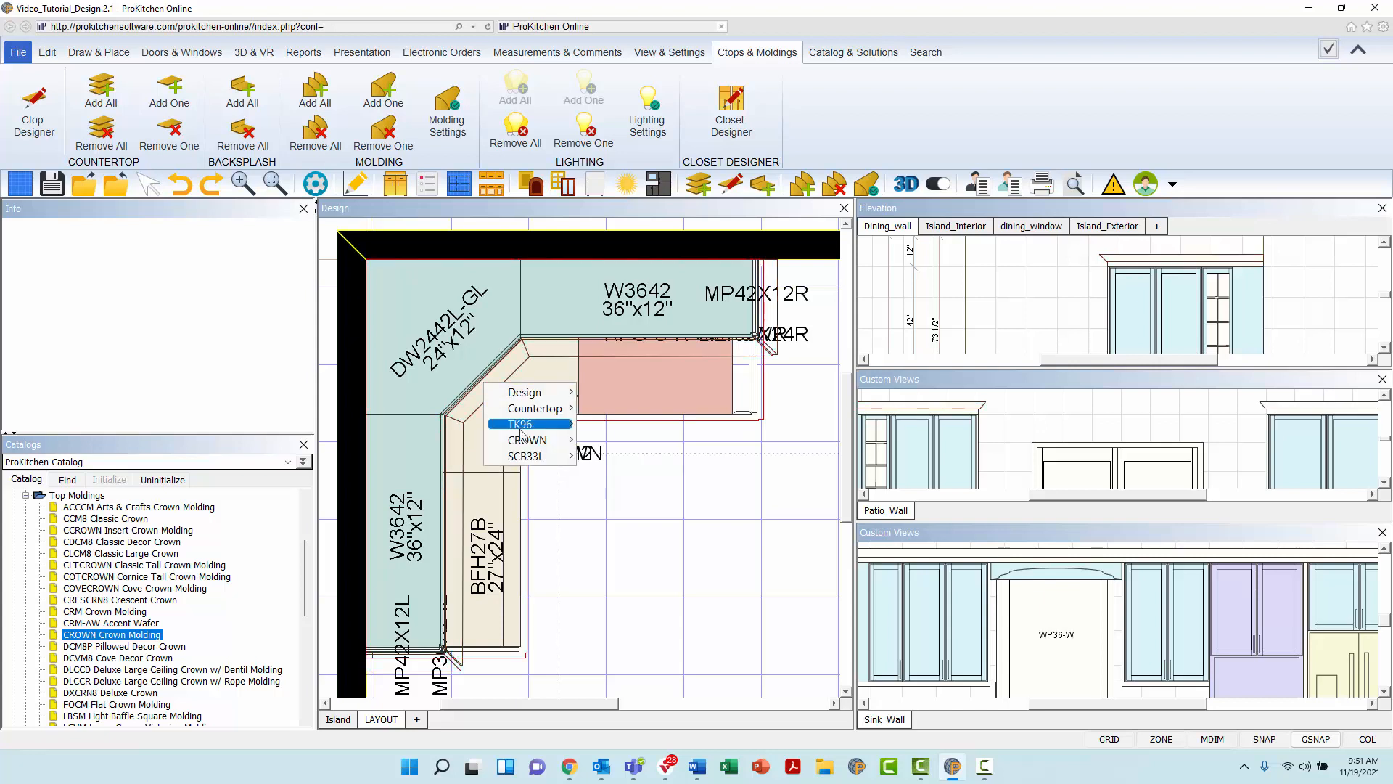
mouse_move(540, 438)
left_click(599, 534)
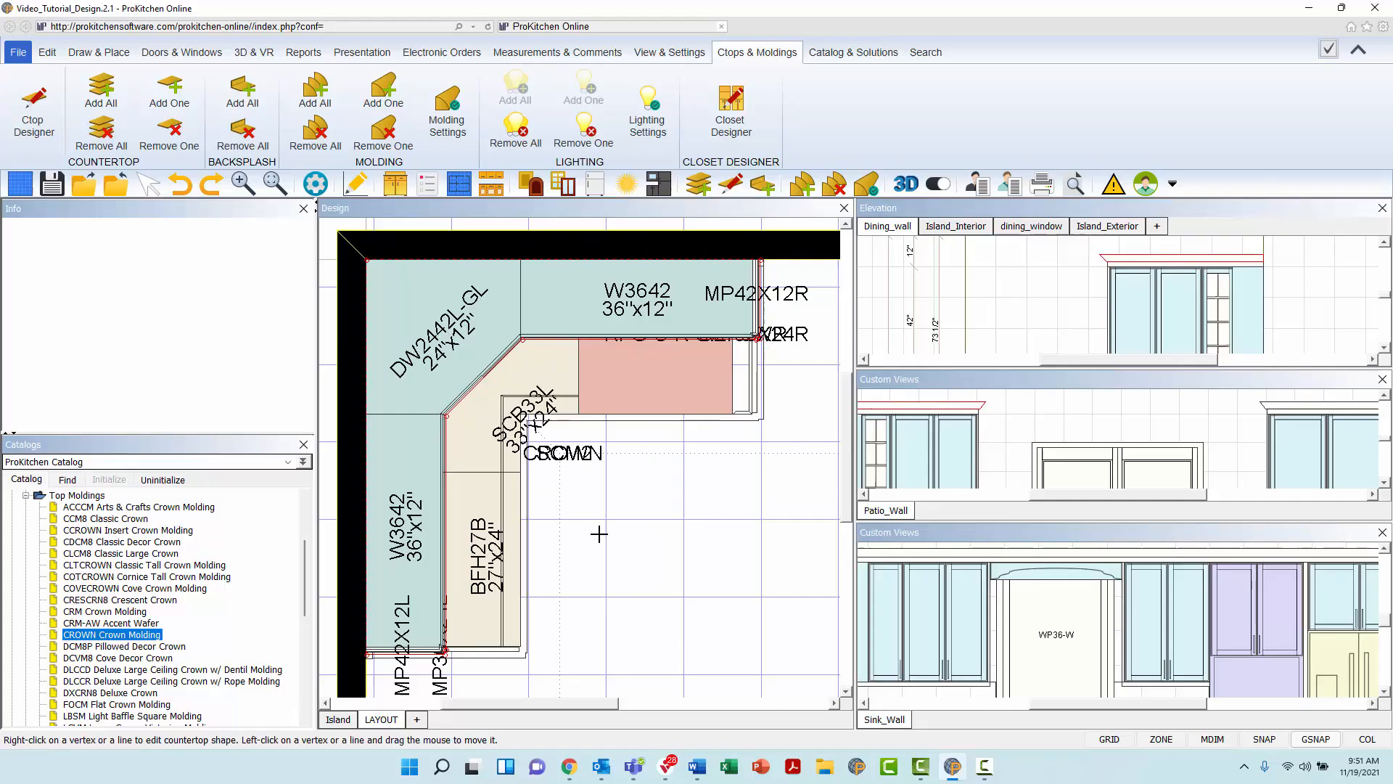
right_click(489, 373)
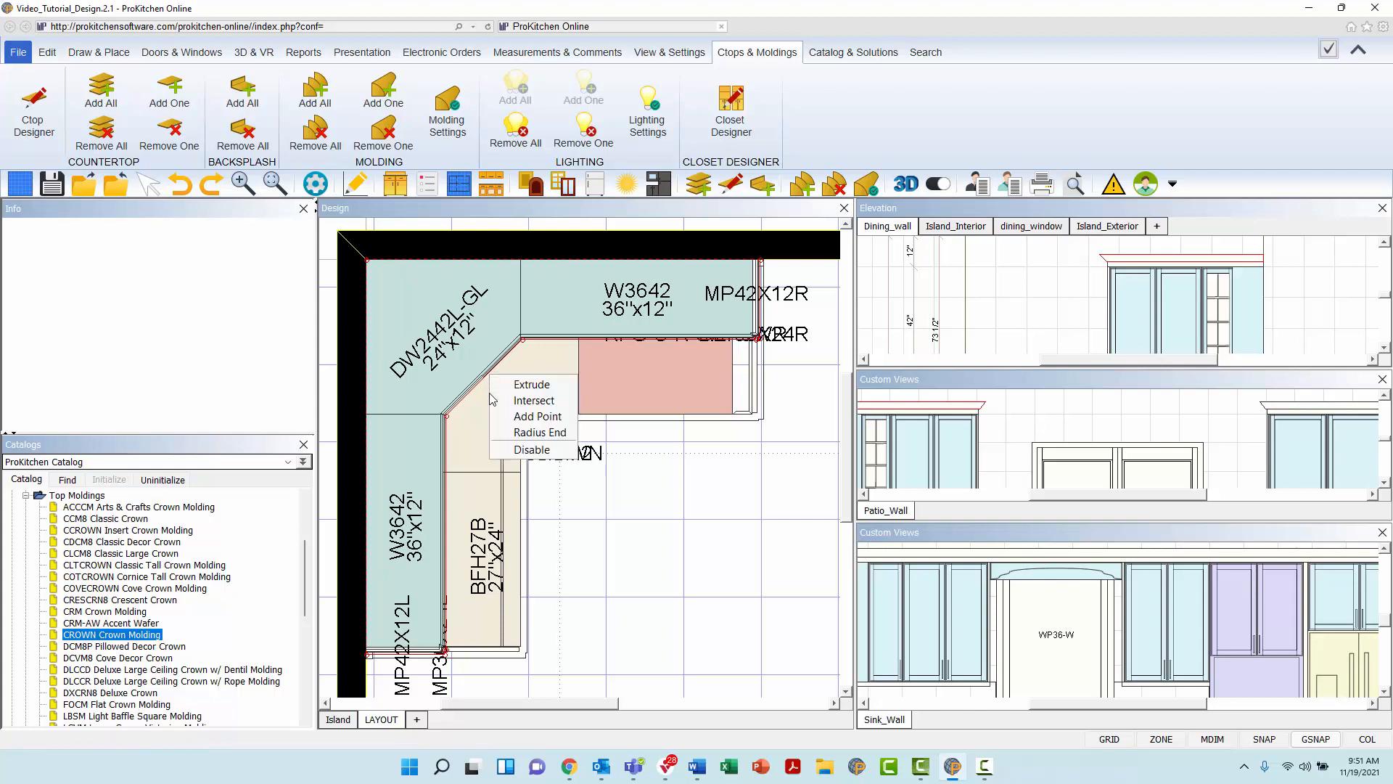
right_click(445, 416)
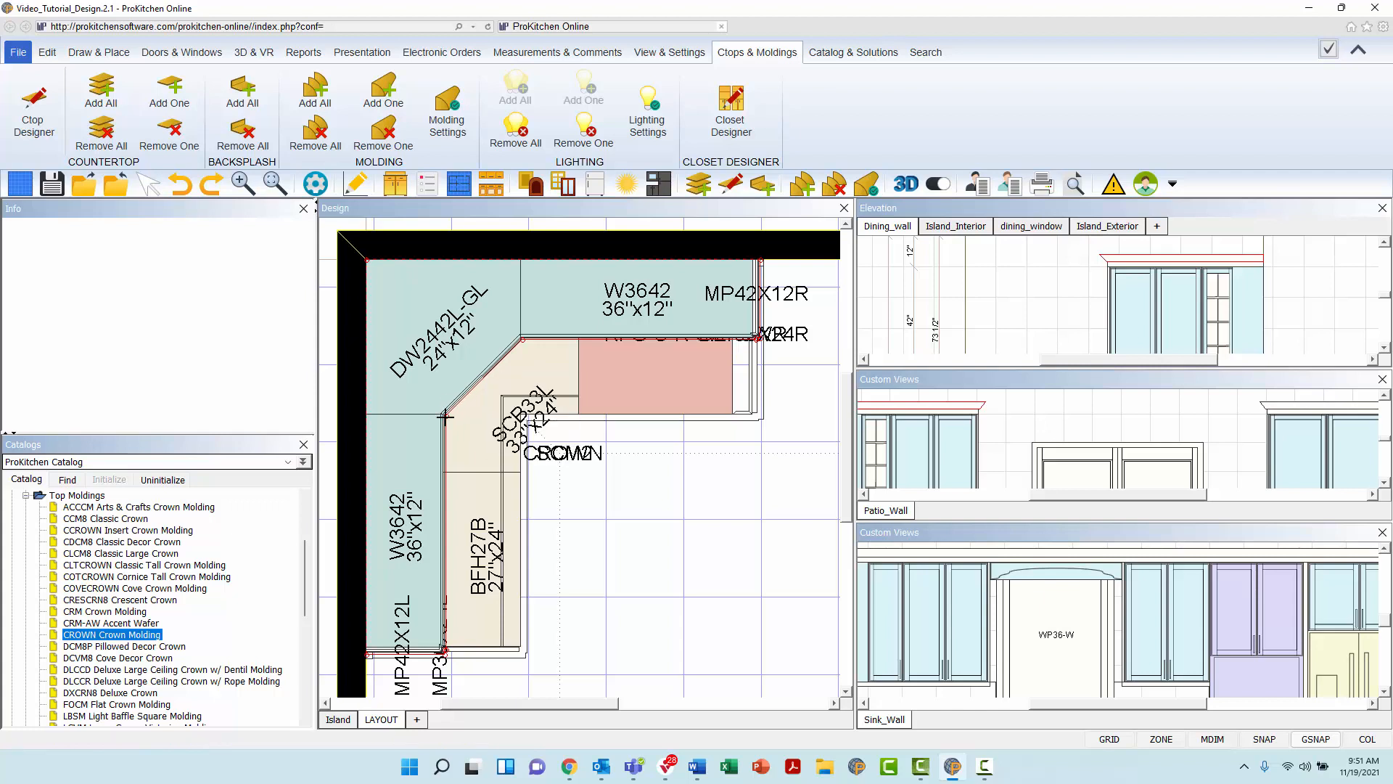
right_click(485, 377)
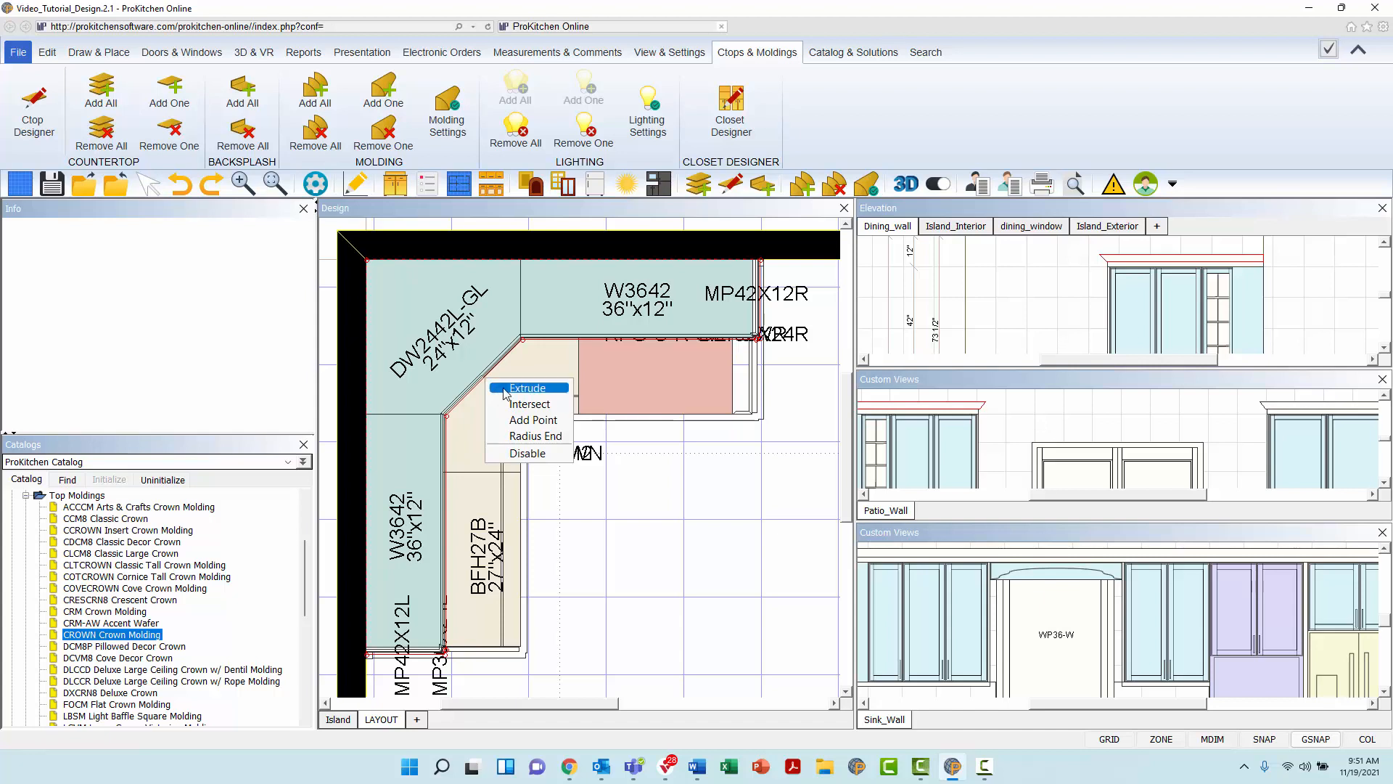
left_click(506, 394)
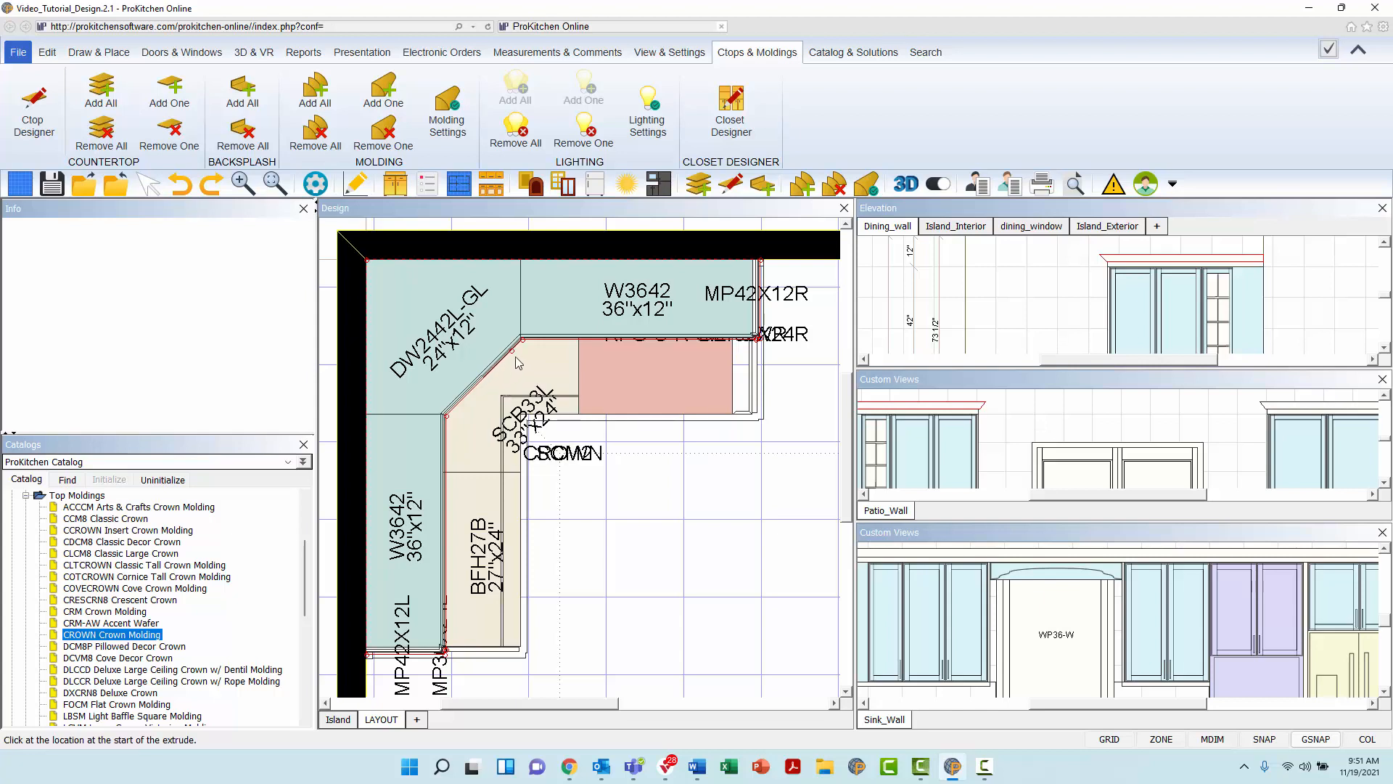
left_click(446, 417)
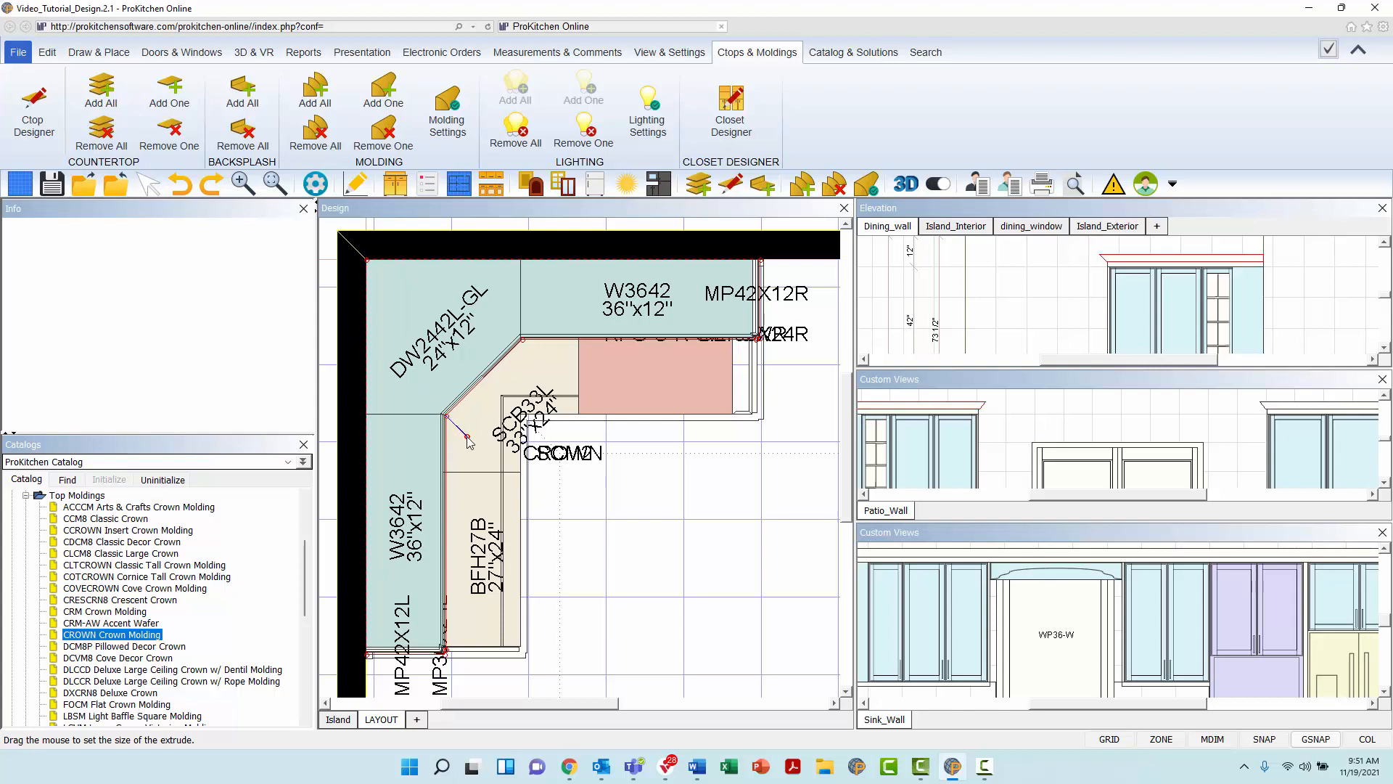
left_click(538, 357)
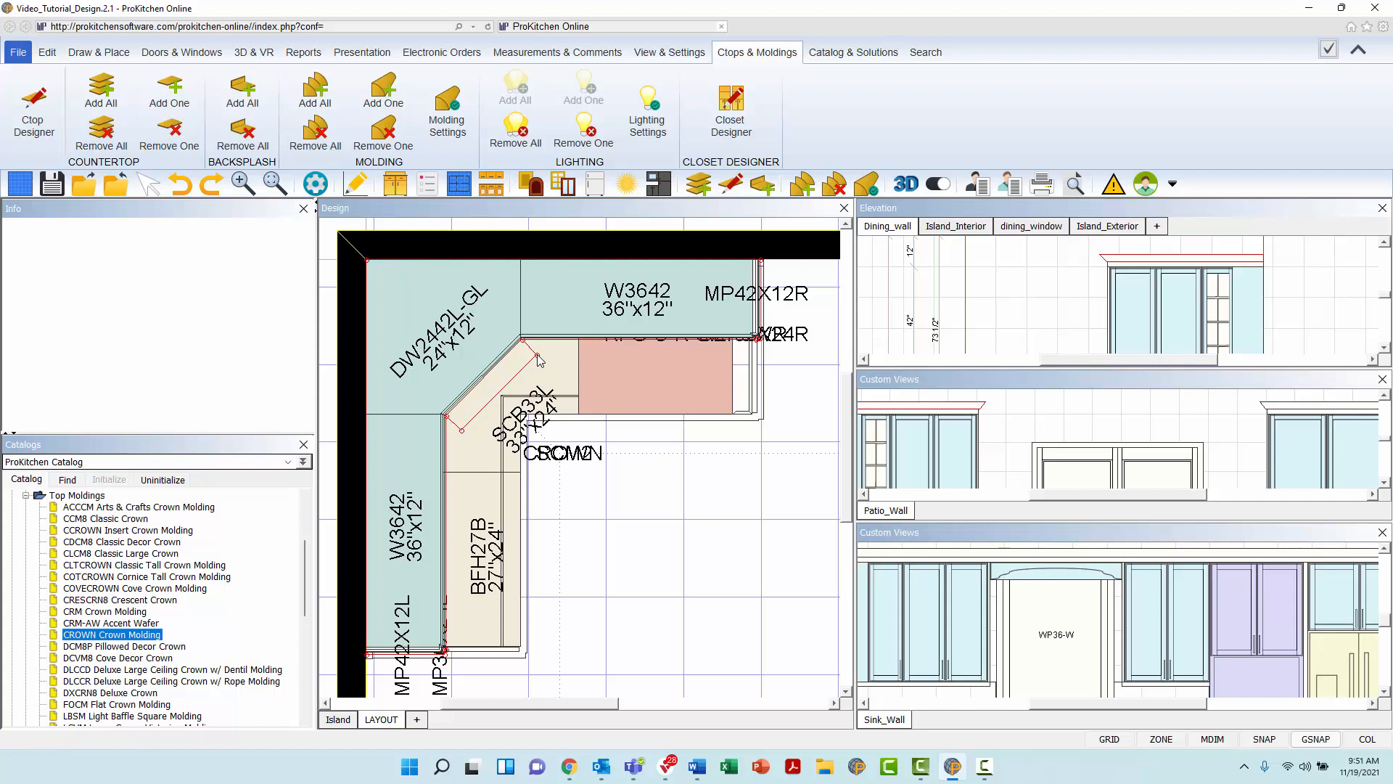
Edit the CROWN molding's shape again and move the vertex beside DW2442L-GL onto the W3642 wall cabinet along the horizontal run
right_click(497, 369)
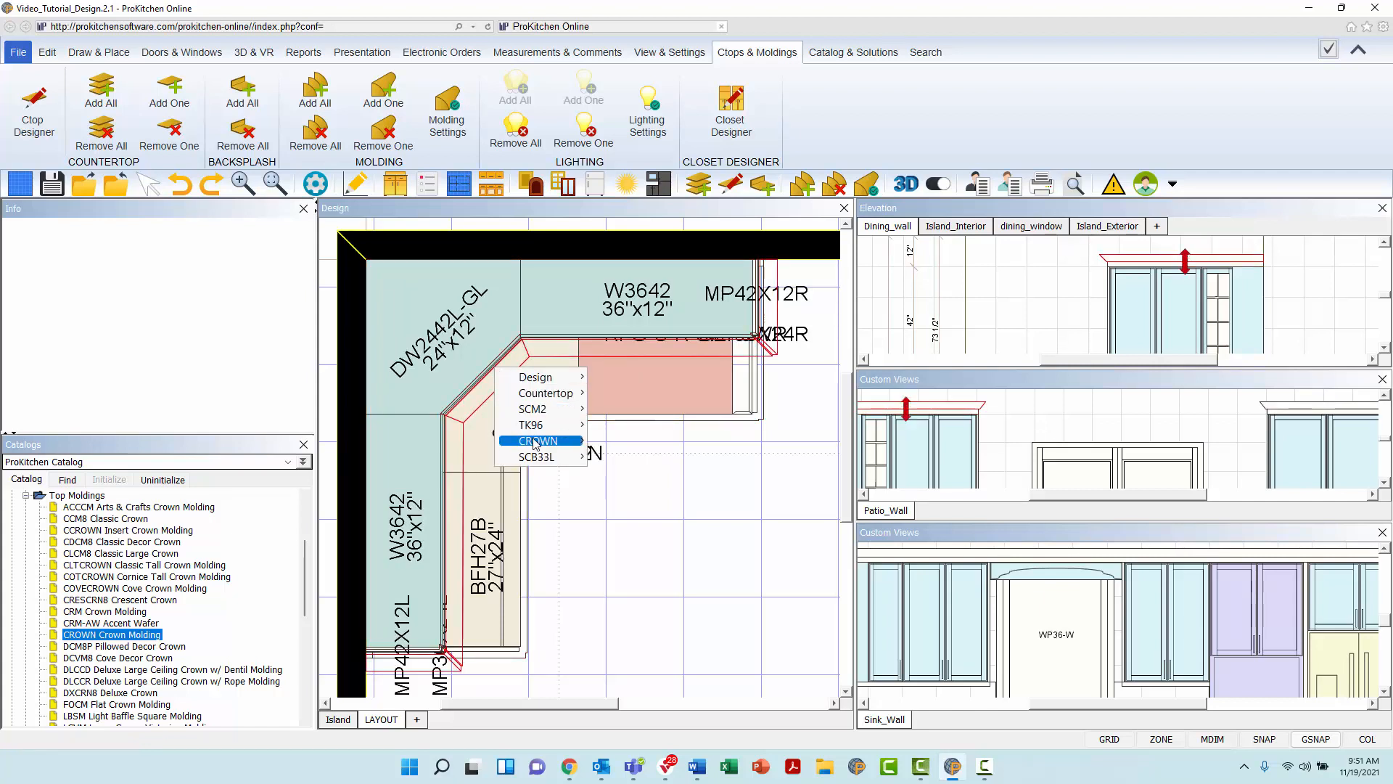
mouse_move(537, 444)
left_click(625, 591)
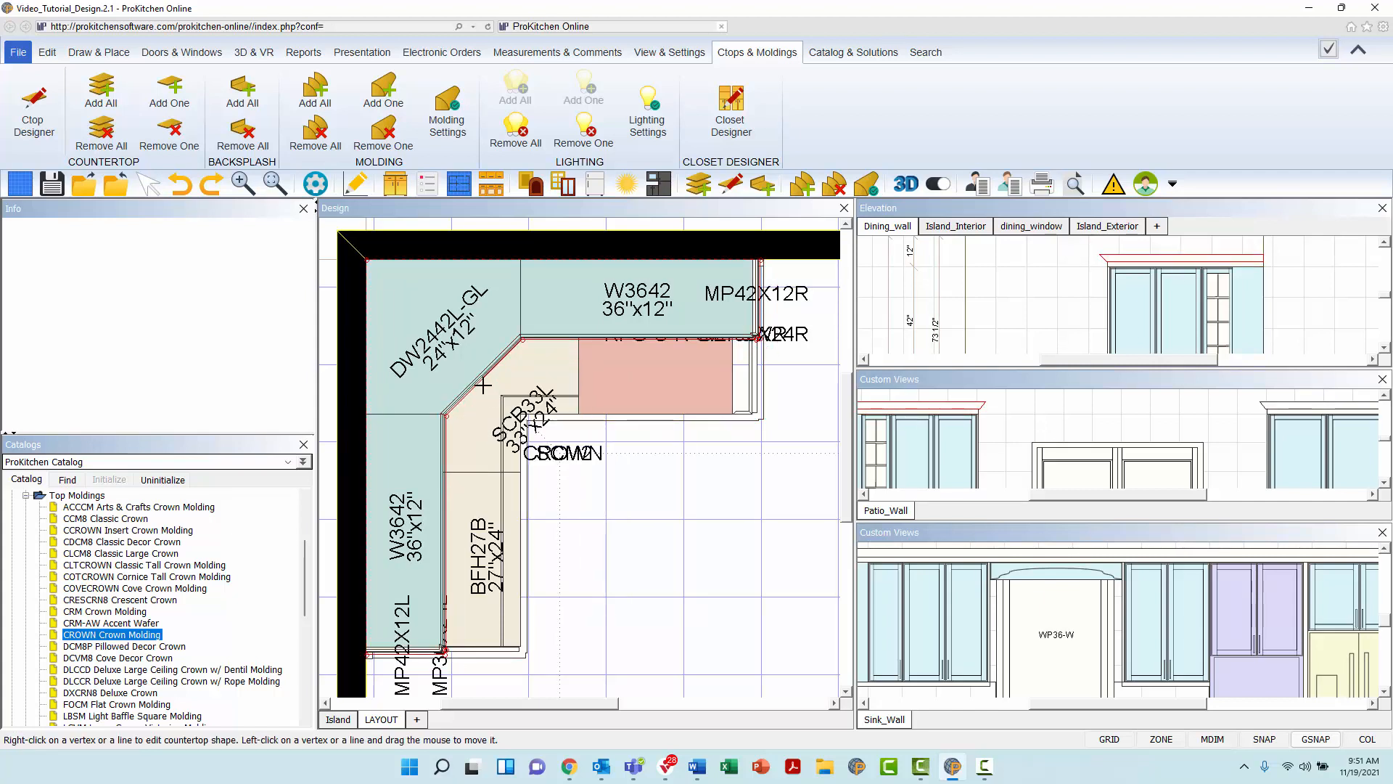
left_click(453, 410)
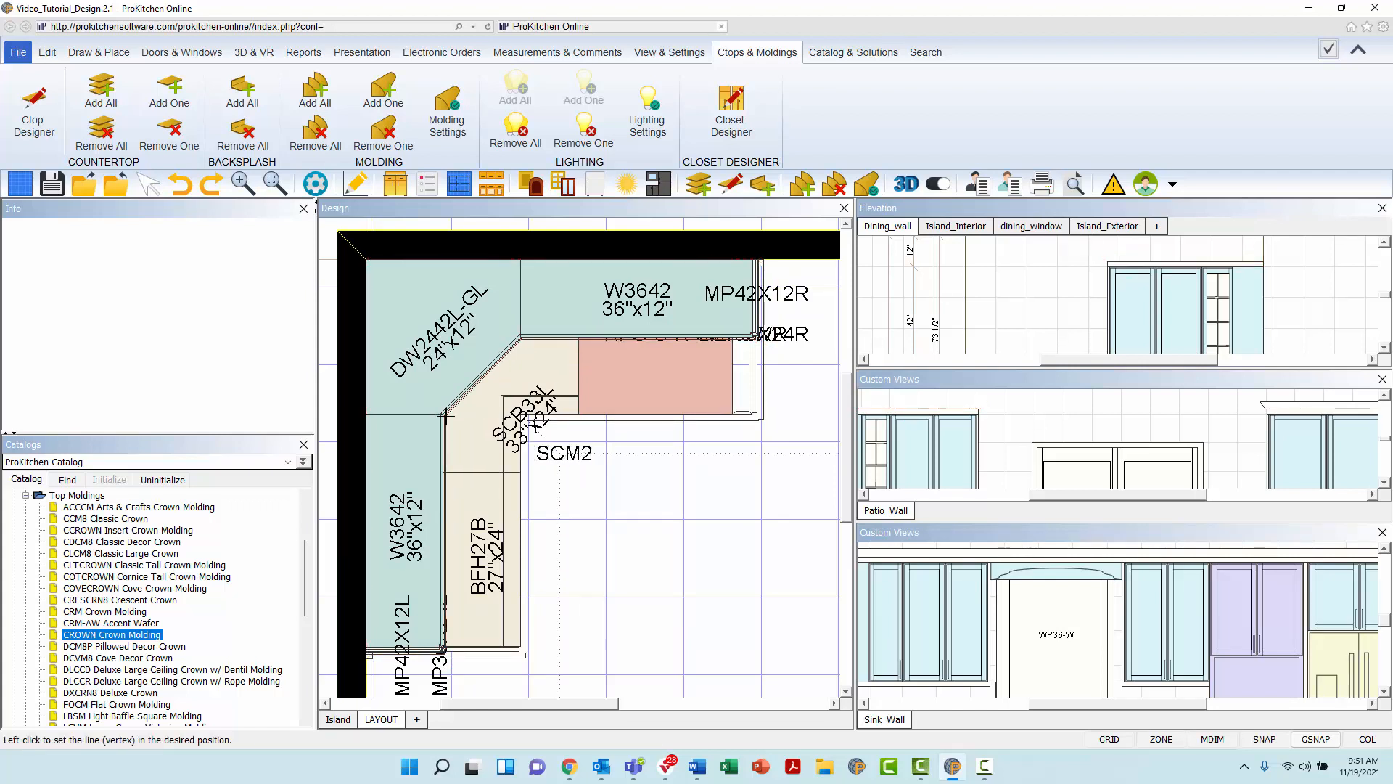
left_click(664, 309)
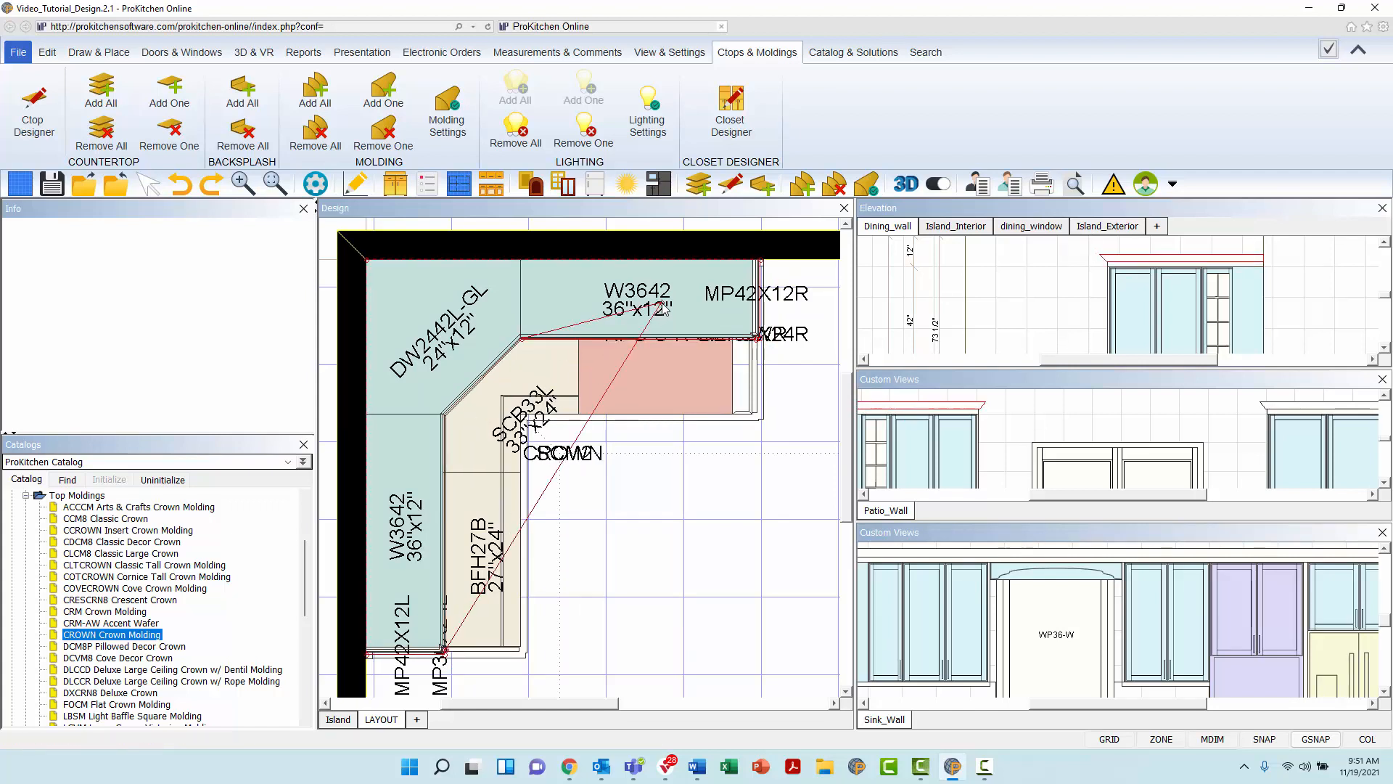
Try to intersect the CROWN molding's line along the horizontal W3642 with a second line
right_click(626, 336)
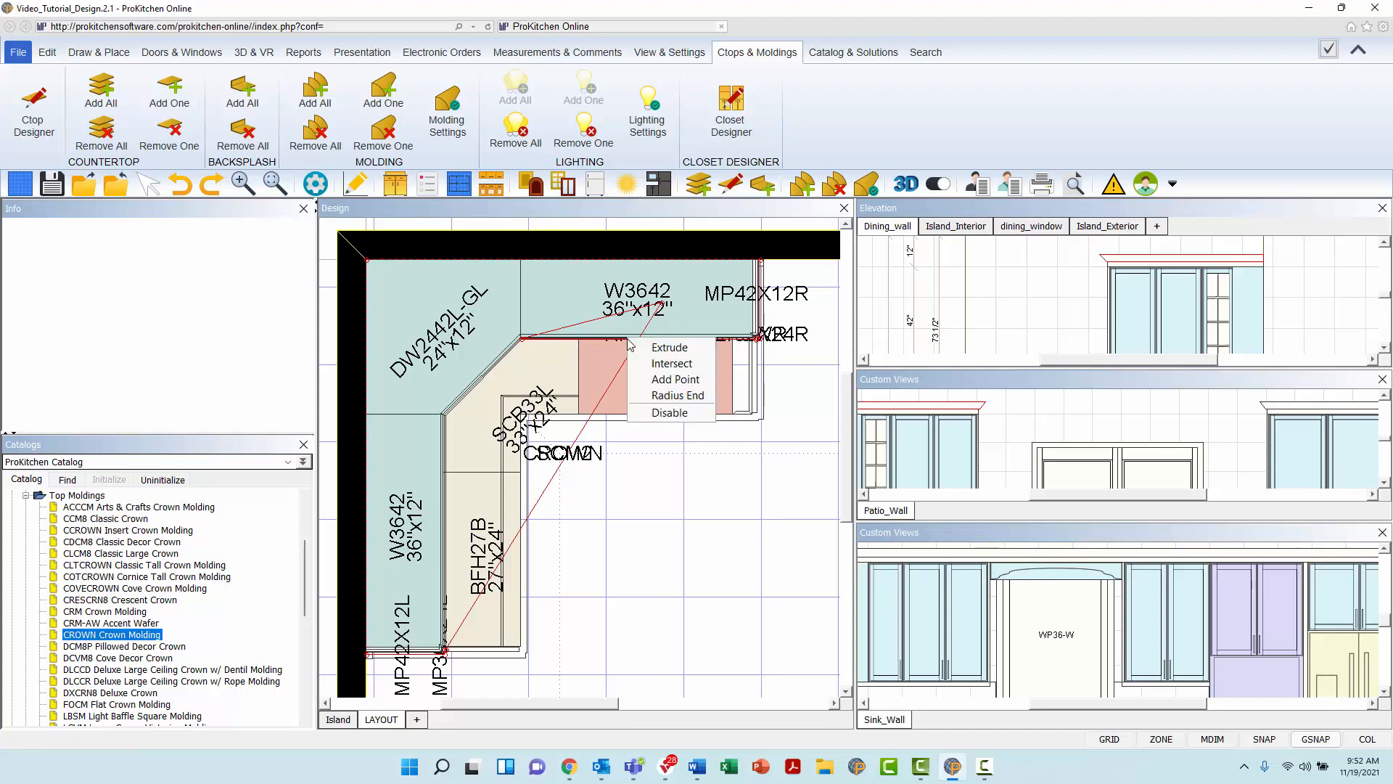
left_click(655, 364)
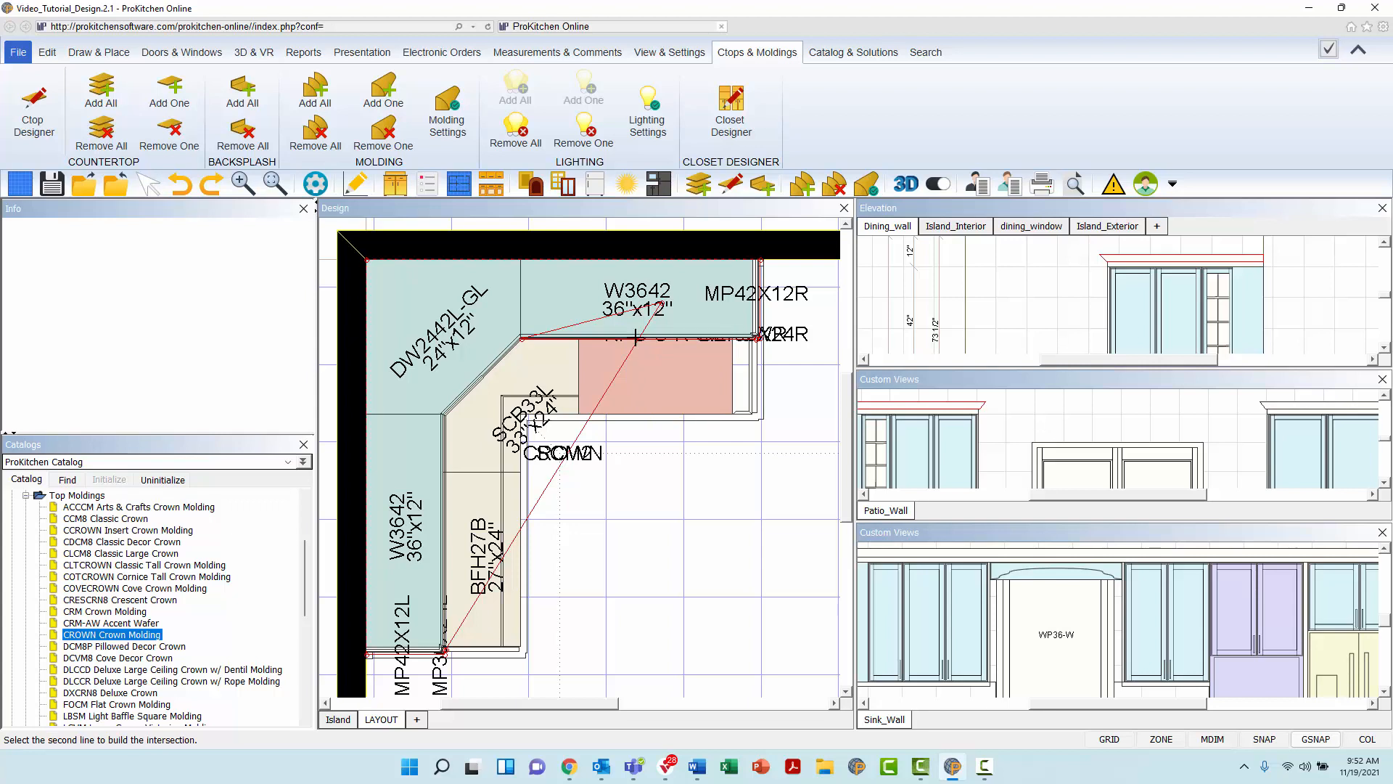
left_click(635, 337)
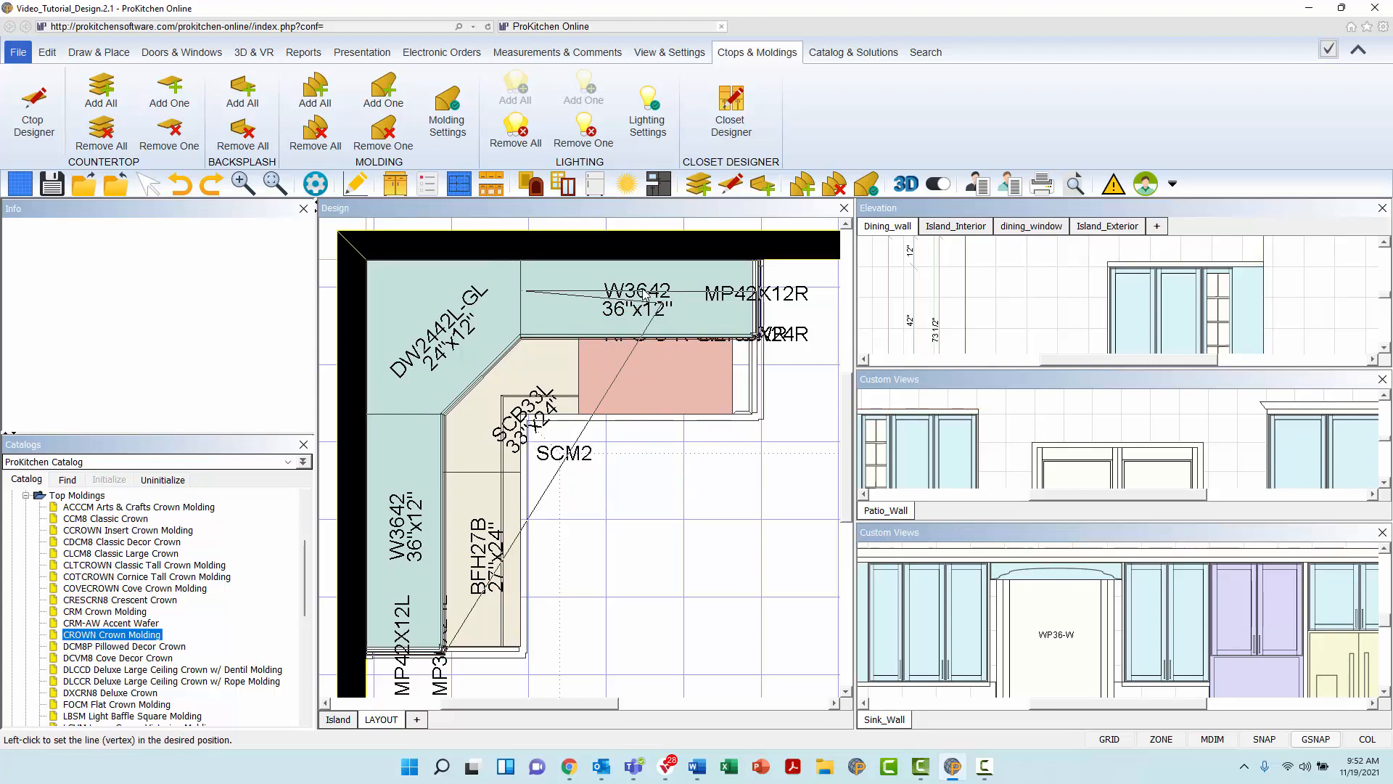
left_click(654, 397)
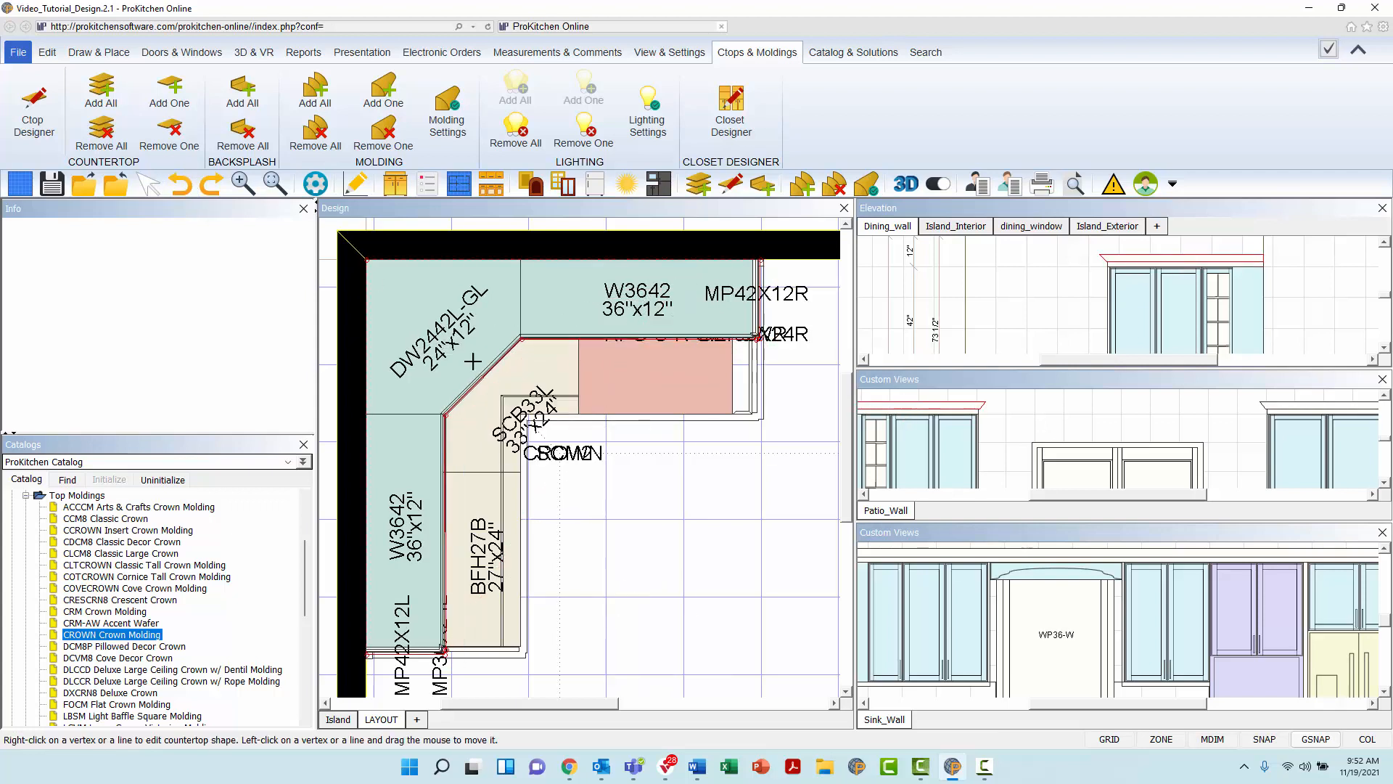
Add a point on the CROWN molding's diagonal line and undo the shape change
right_click(482, 375)
left_click(533, 422)
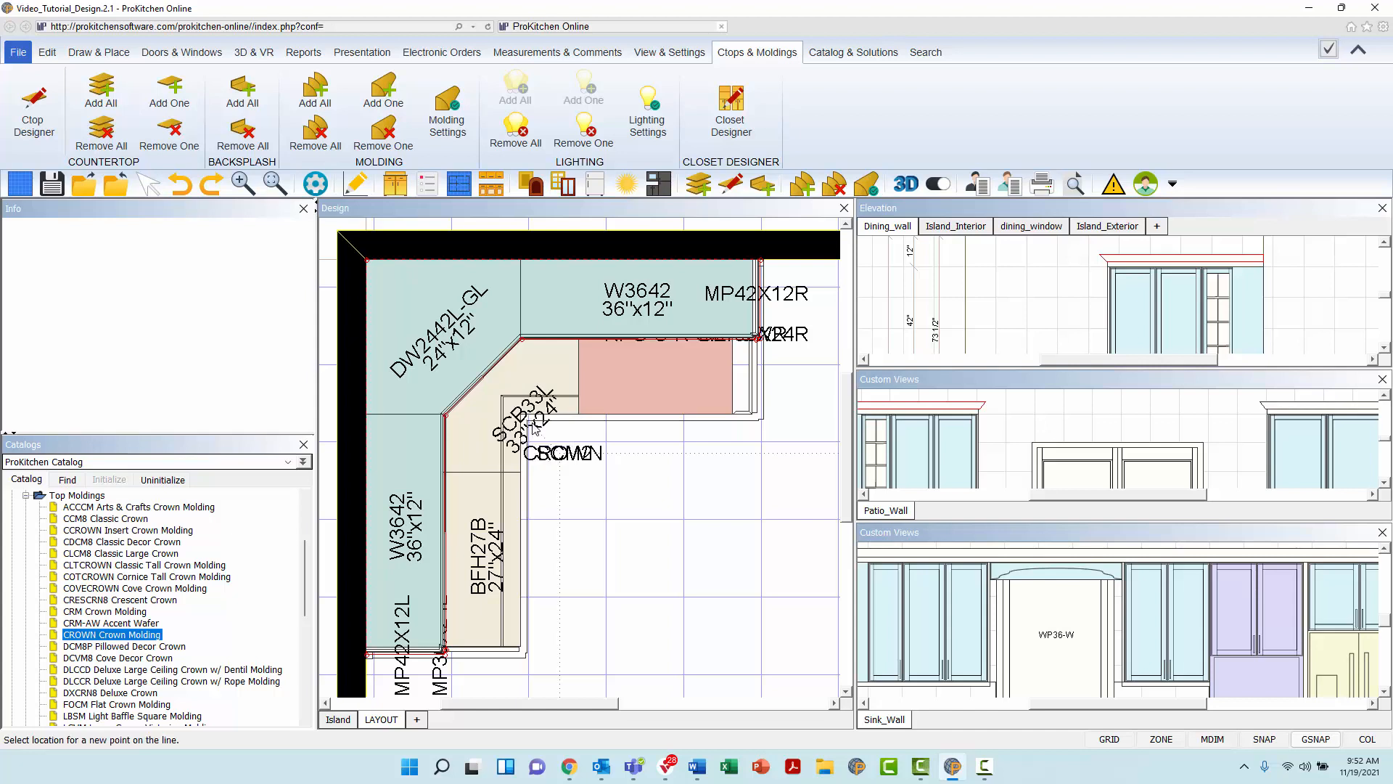
left_click(466, 395)
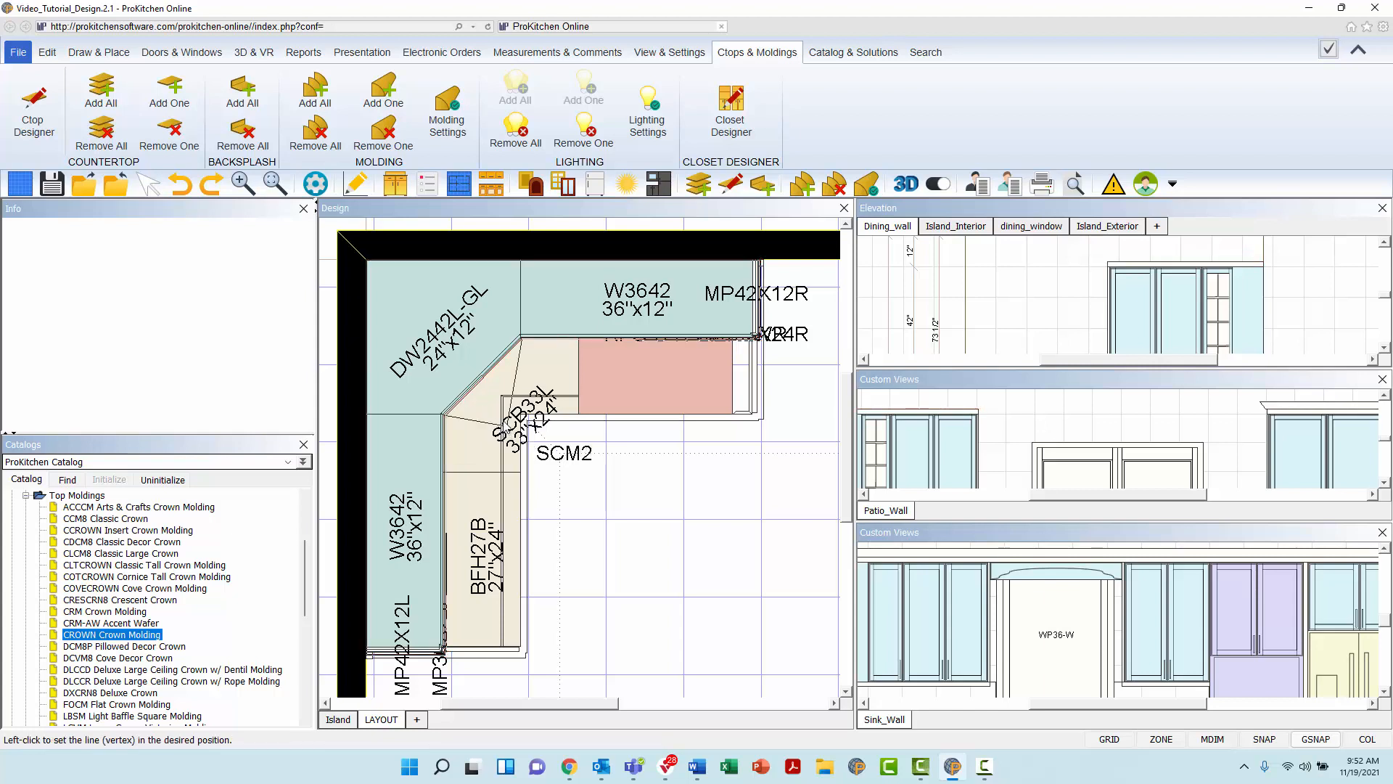
left_click(473, 387)
left_click(180, 184)
Try a radius end on the CROWN molding's diagonal line and undo the change
right_click(500, 374)
mouse_move(546, 434)
left_click(627, 586)
right_click(472, 389)
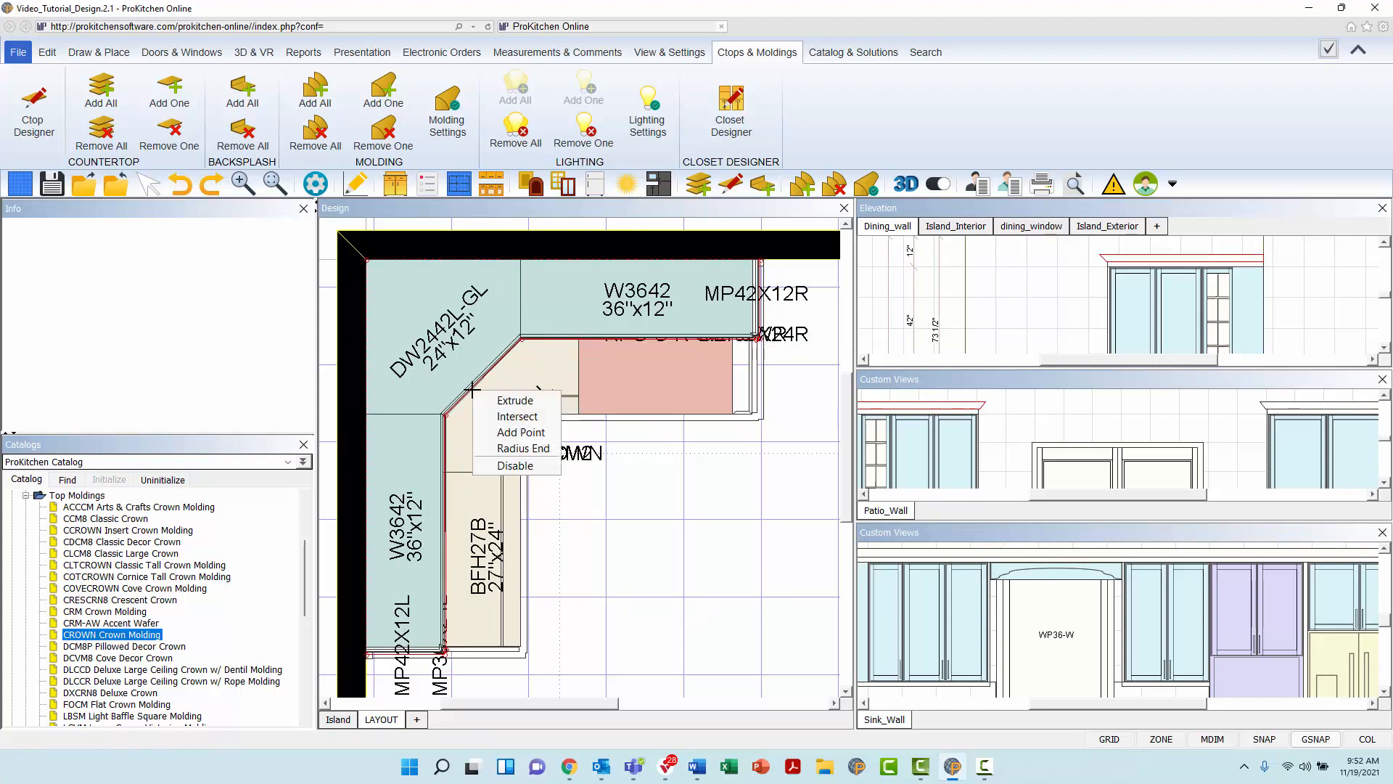
left_click(522, 448)
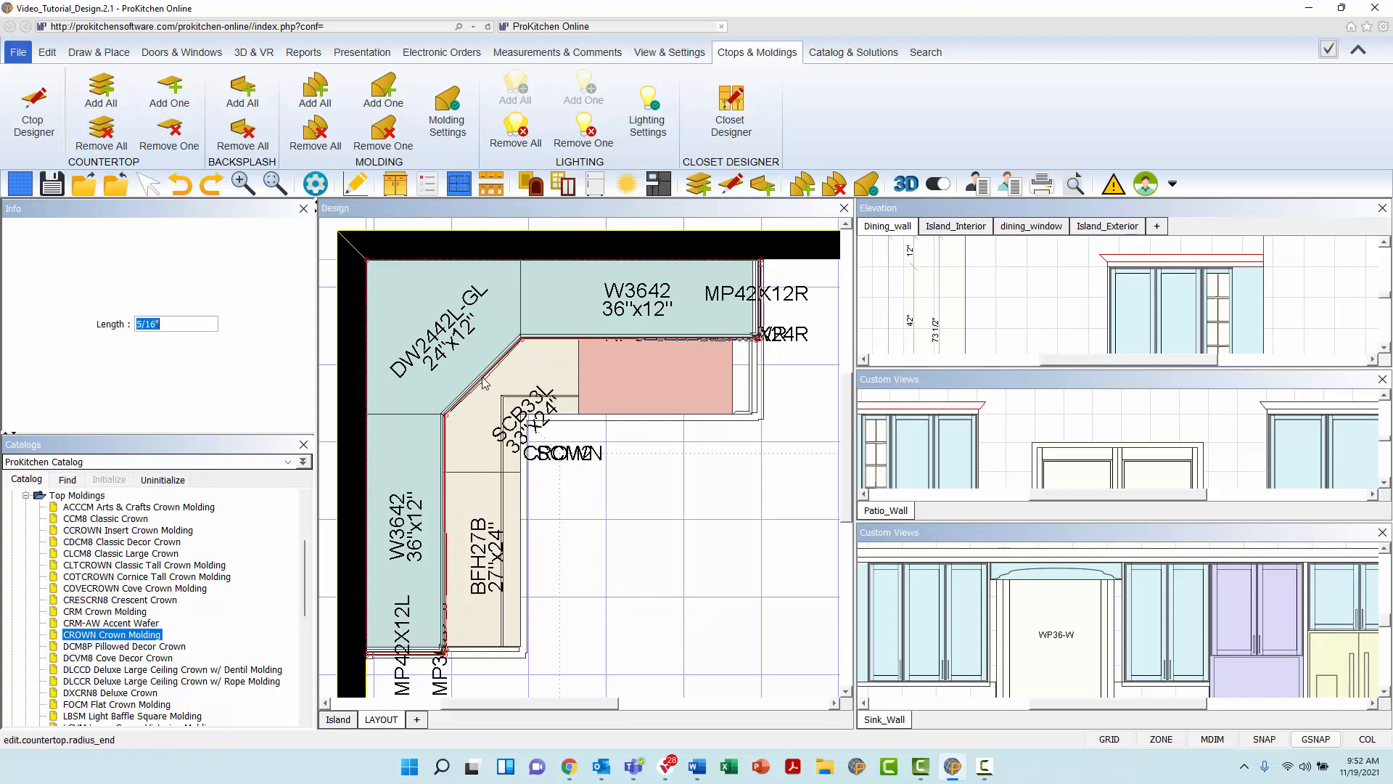
left_click(518, 391)
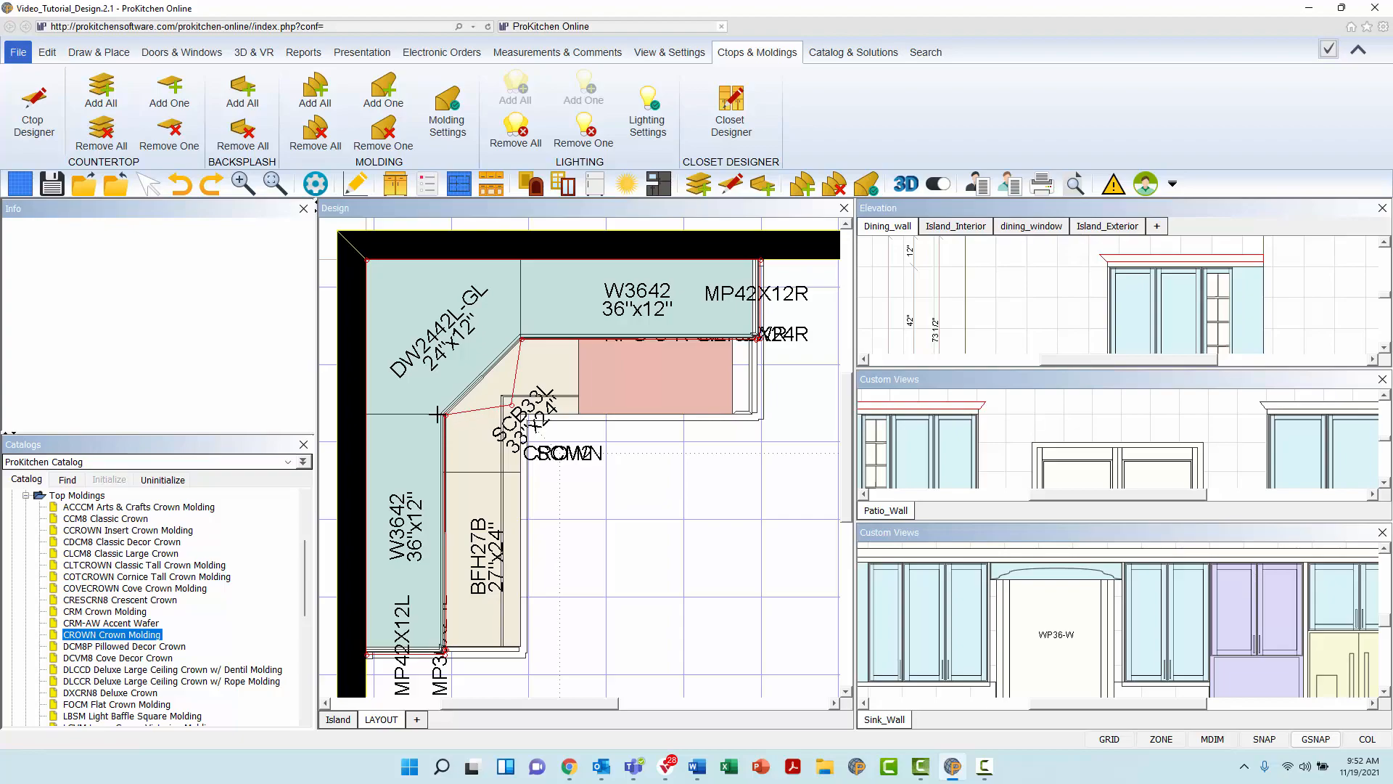
key("ctrl+z")
Edit the CROWN molding's shape and disable its diagonal line in front of DW2442L-GL
right_click(474, 396)
mouse_move(515, 456)
left_click(606, 606)
right_click(470, 390)
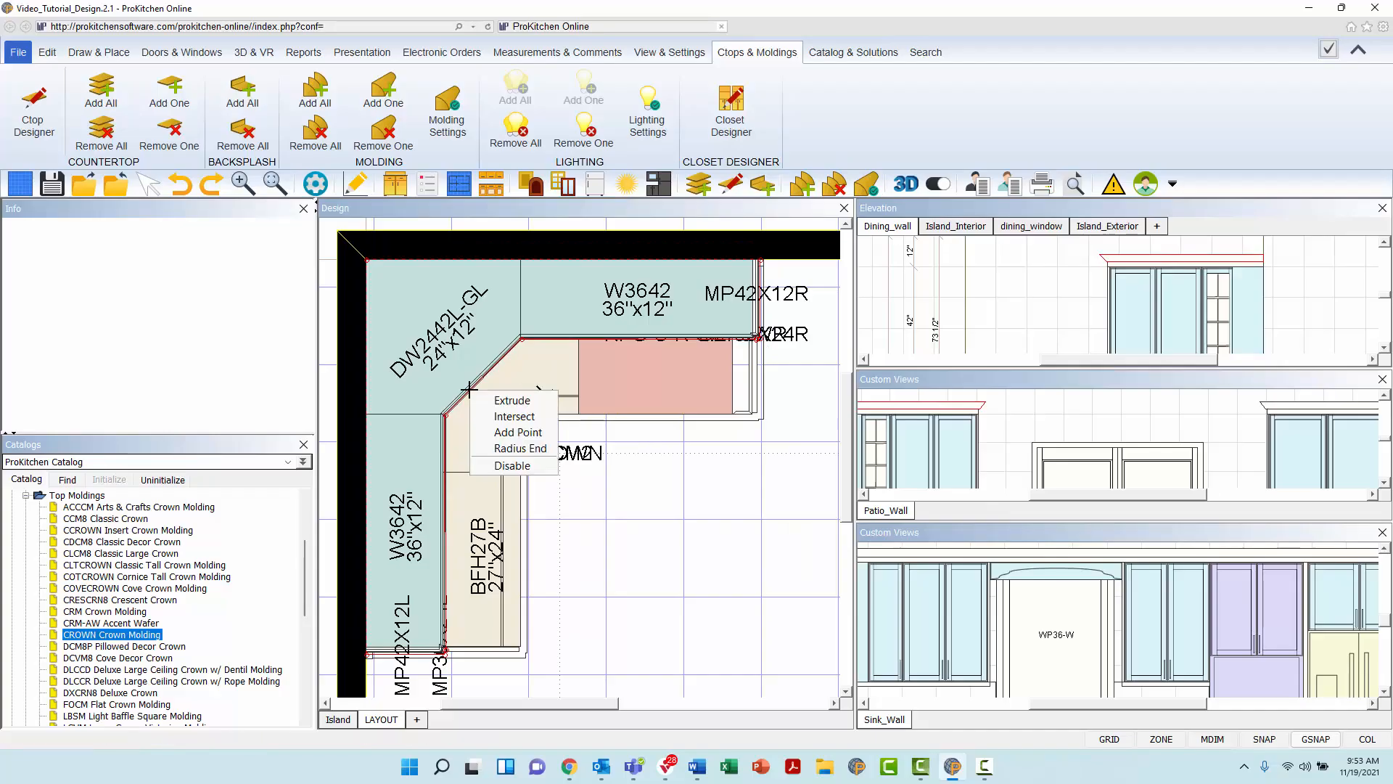
left_click(533, 468)
Edit the CROWN molding's shape and try notching its vertex at the wall end beside MP42X12L
scroll(511, 360, "up", 2)
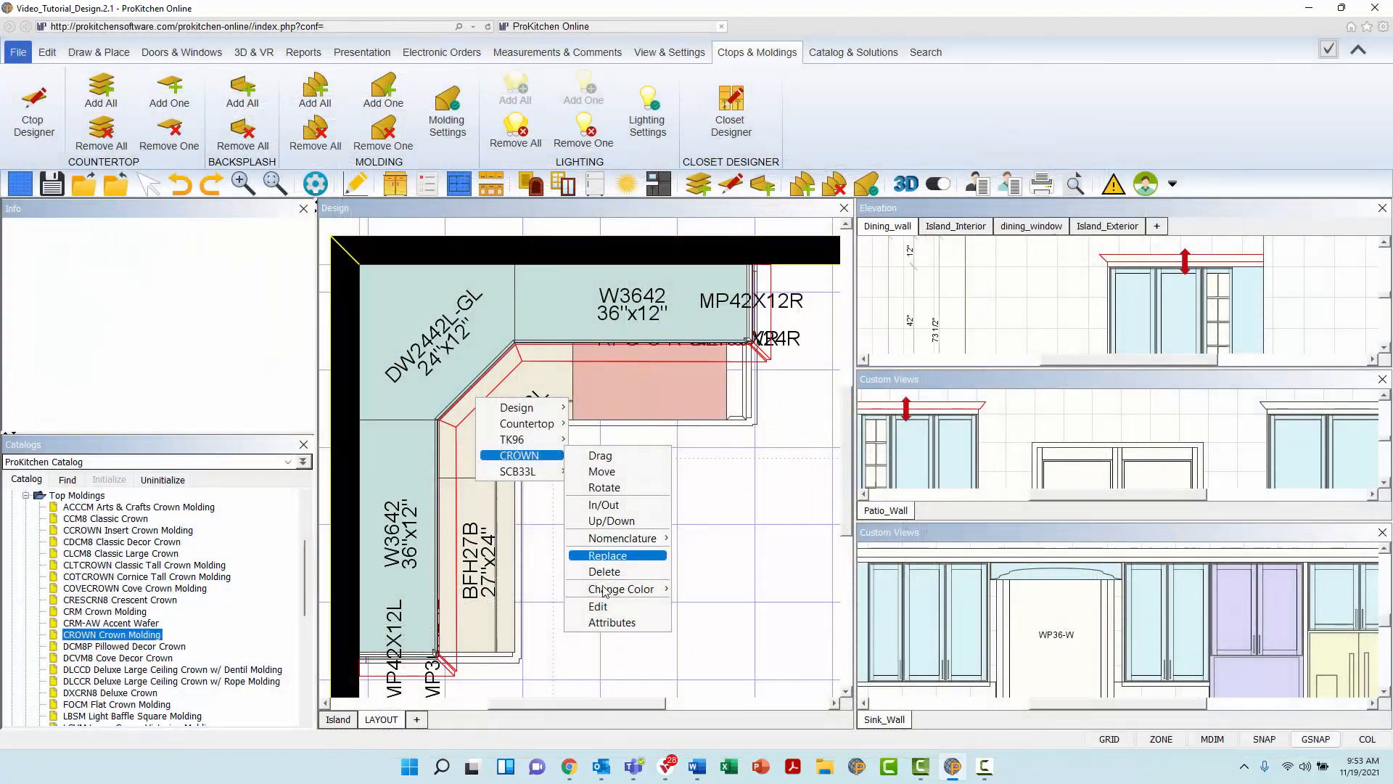
left_click(601, 607)
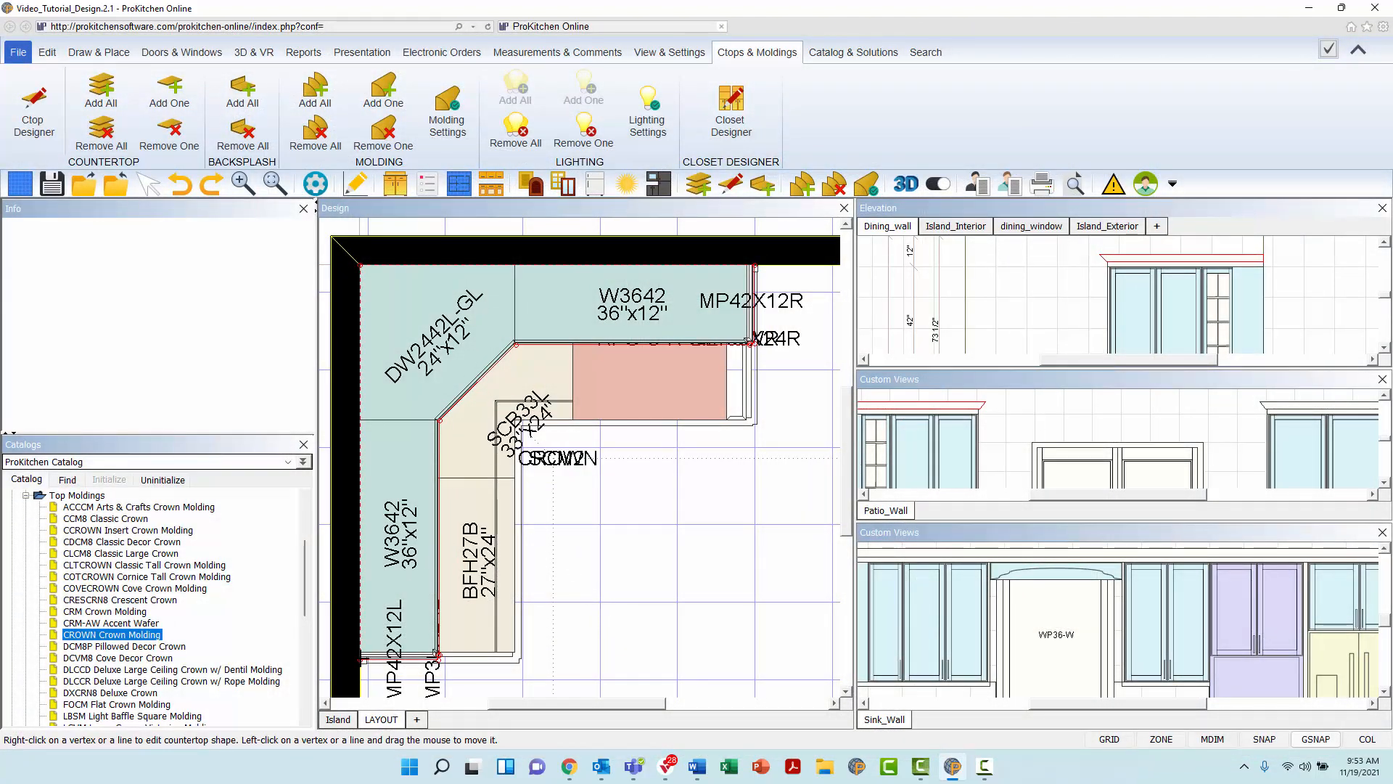
right_click(361, 658)
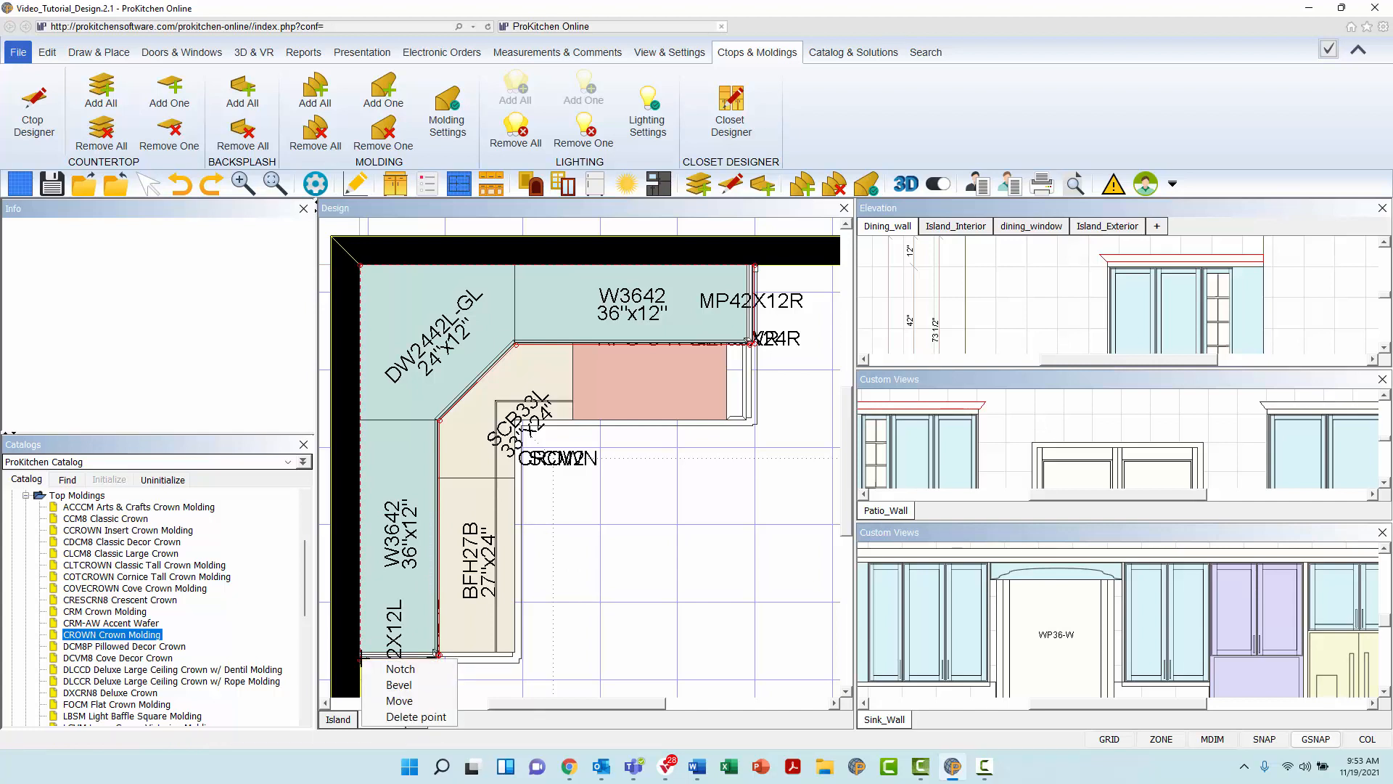
left_click(388, 671)
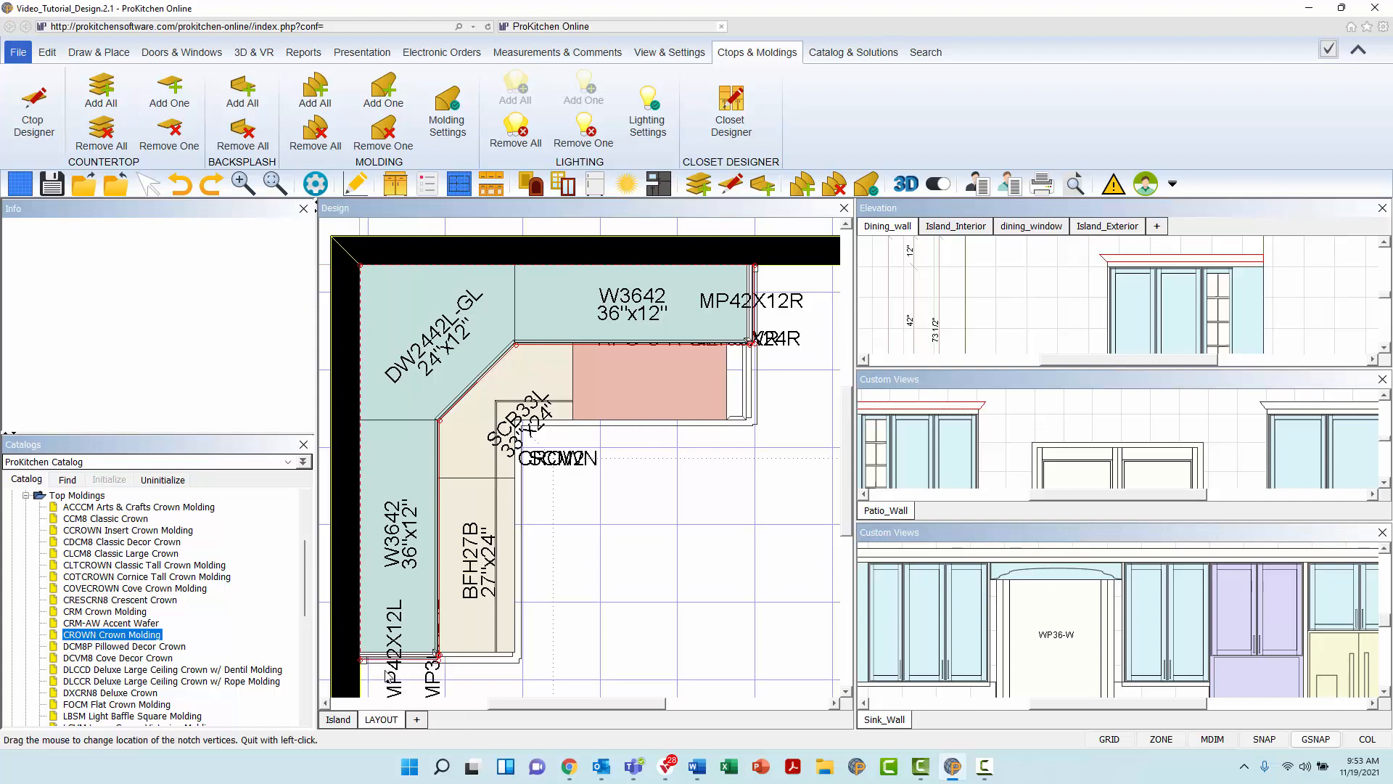
left_click(385, 628)
Try beveling the CROWN molding's vertex where DW2442L-GL meets the vertical run's W3642
right_click(440, 421)
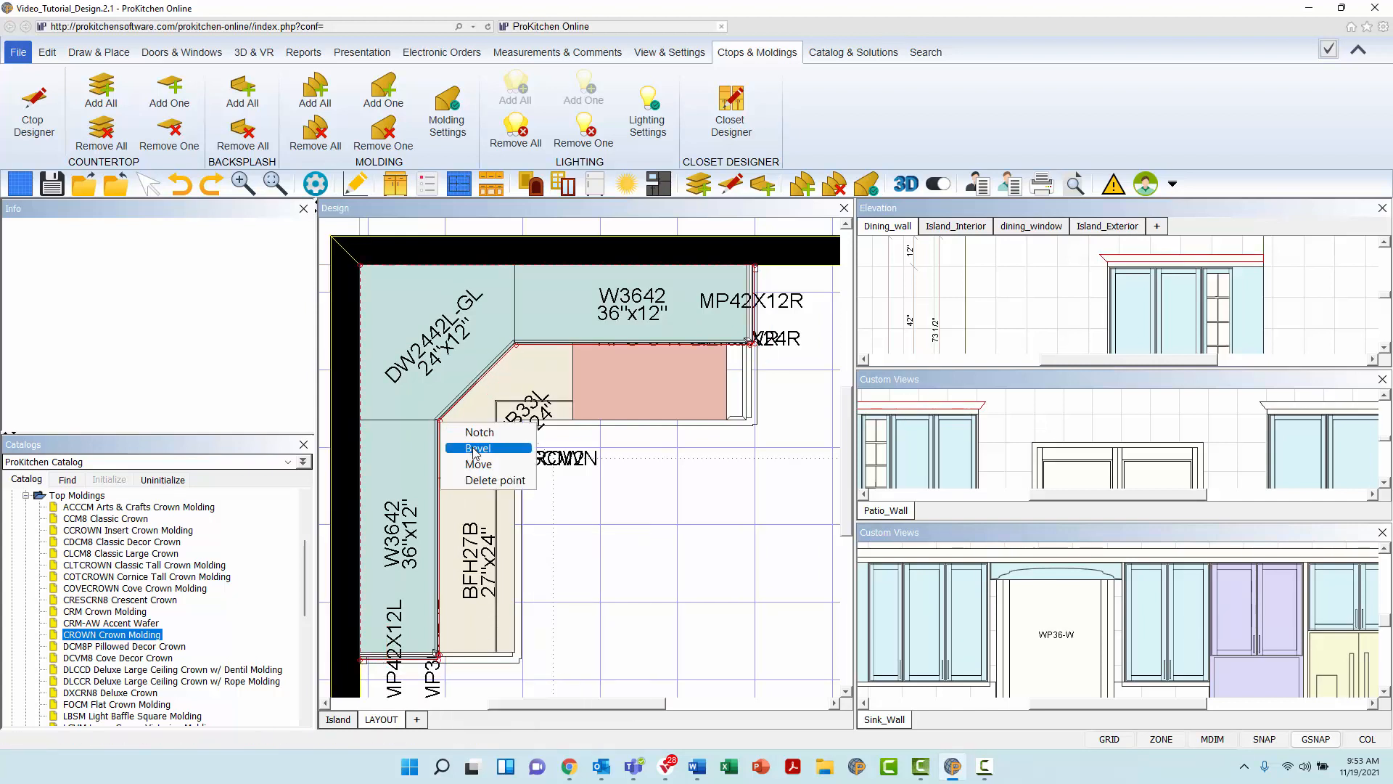
left_click(478, 448)
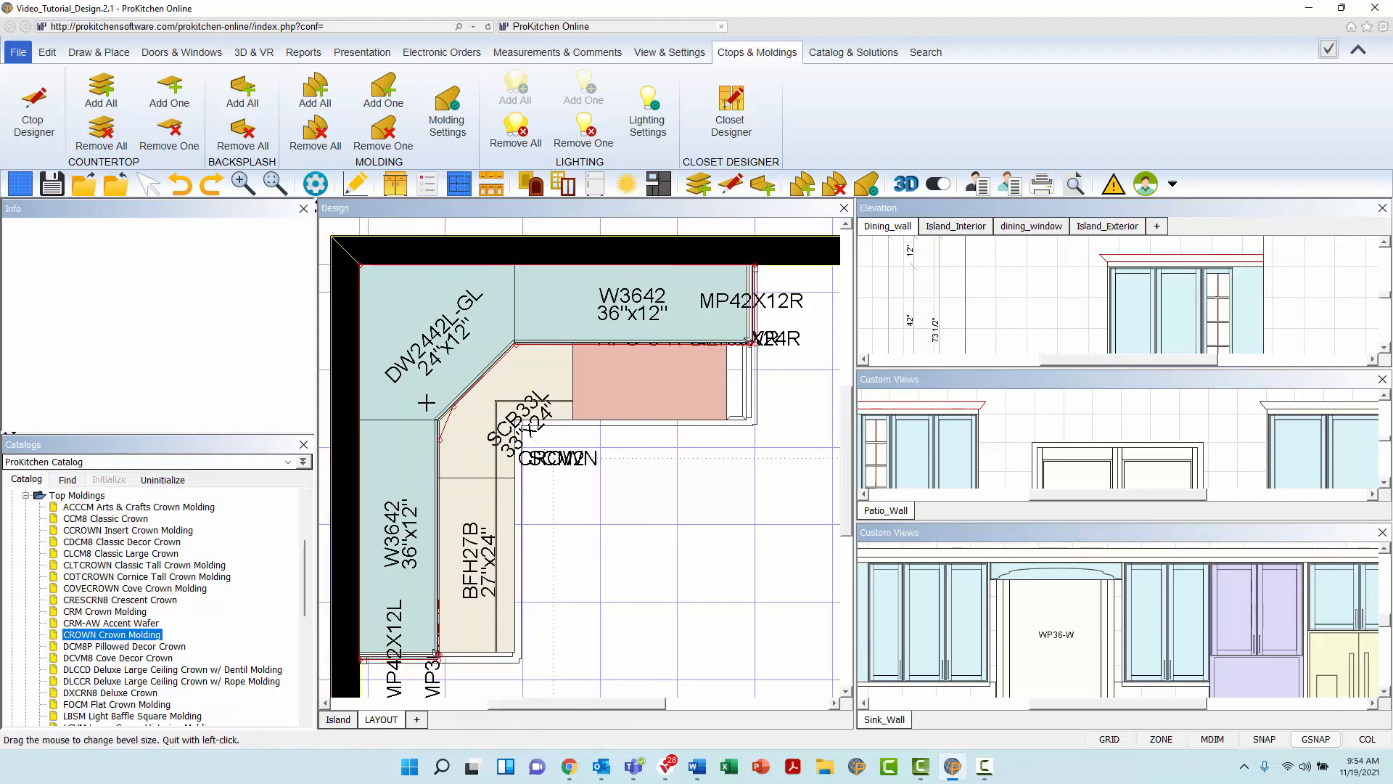
left_click(440, 422)
Try to move the vertex between DW2442L-GL and the vertical run's W3642 along an adjoining CROWN line, and leave shape editing
right_click(440, 422)
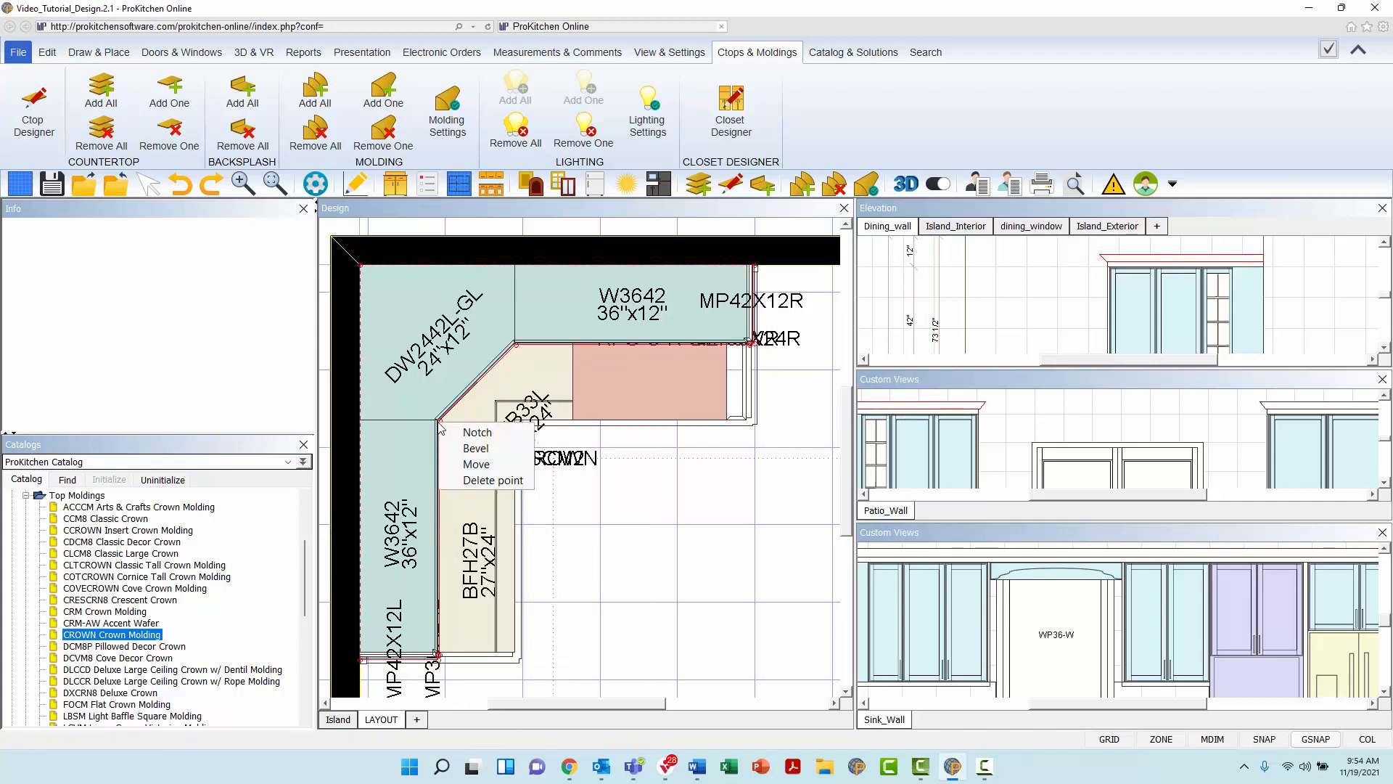
left_click(475, 462)
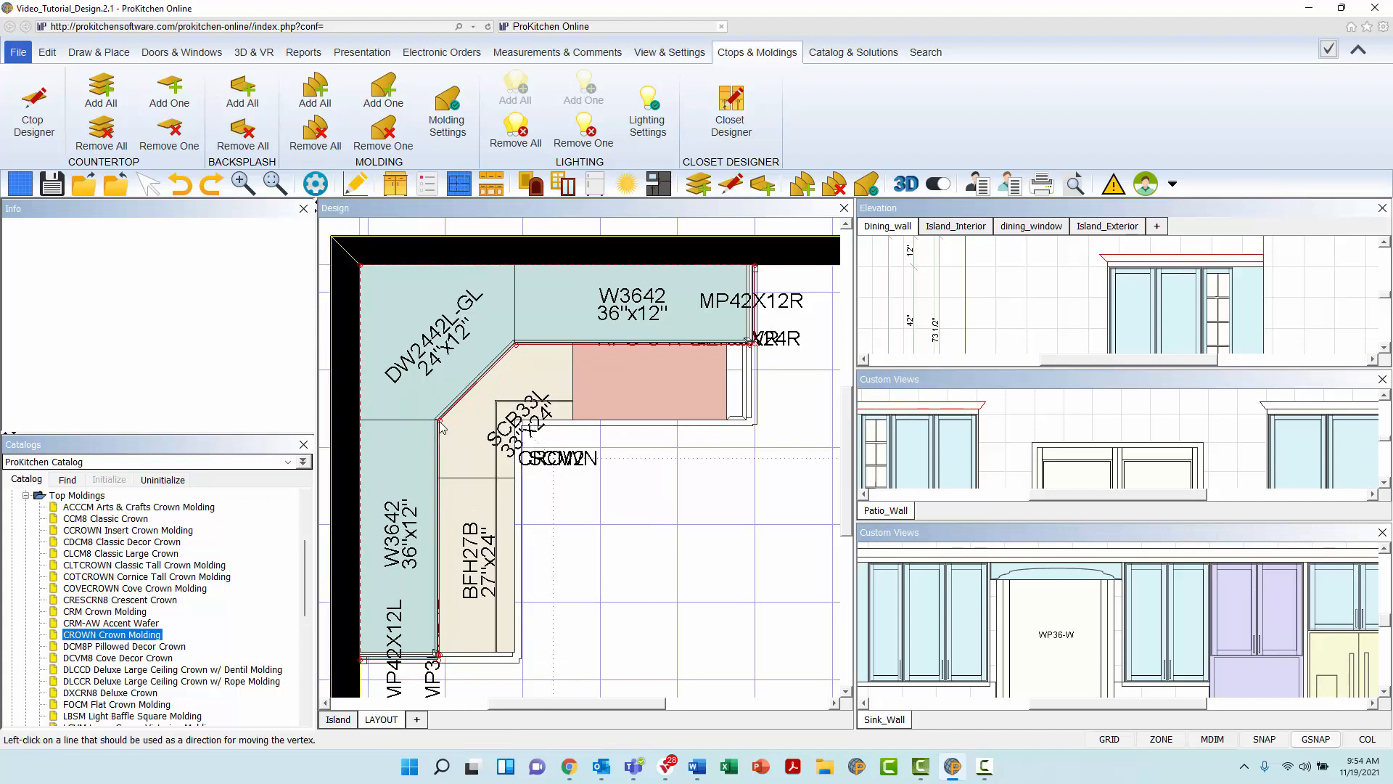
left_click(439, 430)
key("Escape")
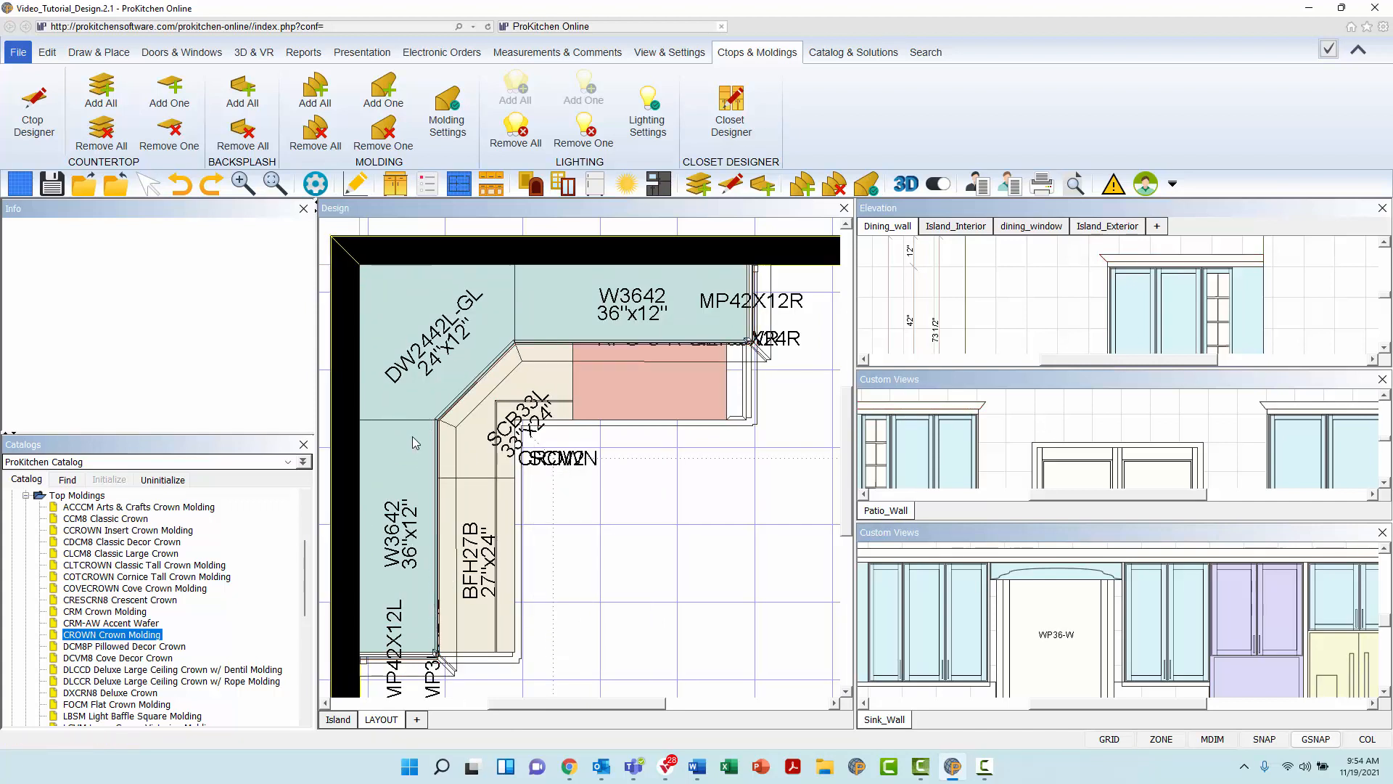
Edit the CROWN molding's shape and delete the point where DW2442L-GL meets the vertical run's W3642
right_click(454, 422)
mouse_move(502, 479)
left_click(578, 632)
right_click(440, 421)
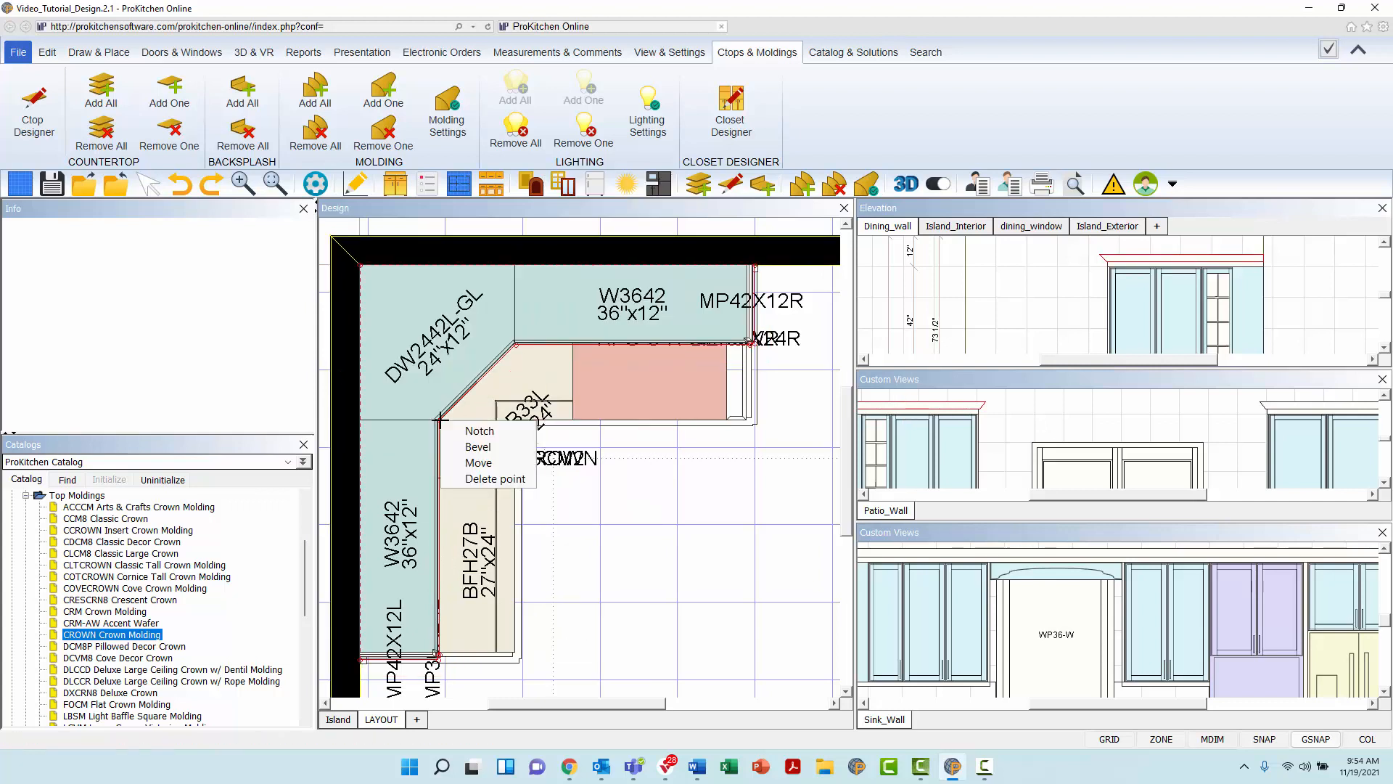
left_click(487, 482)
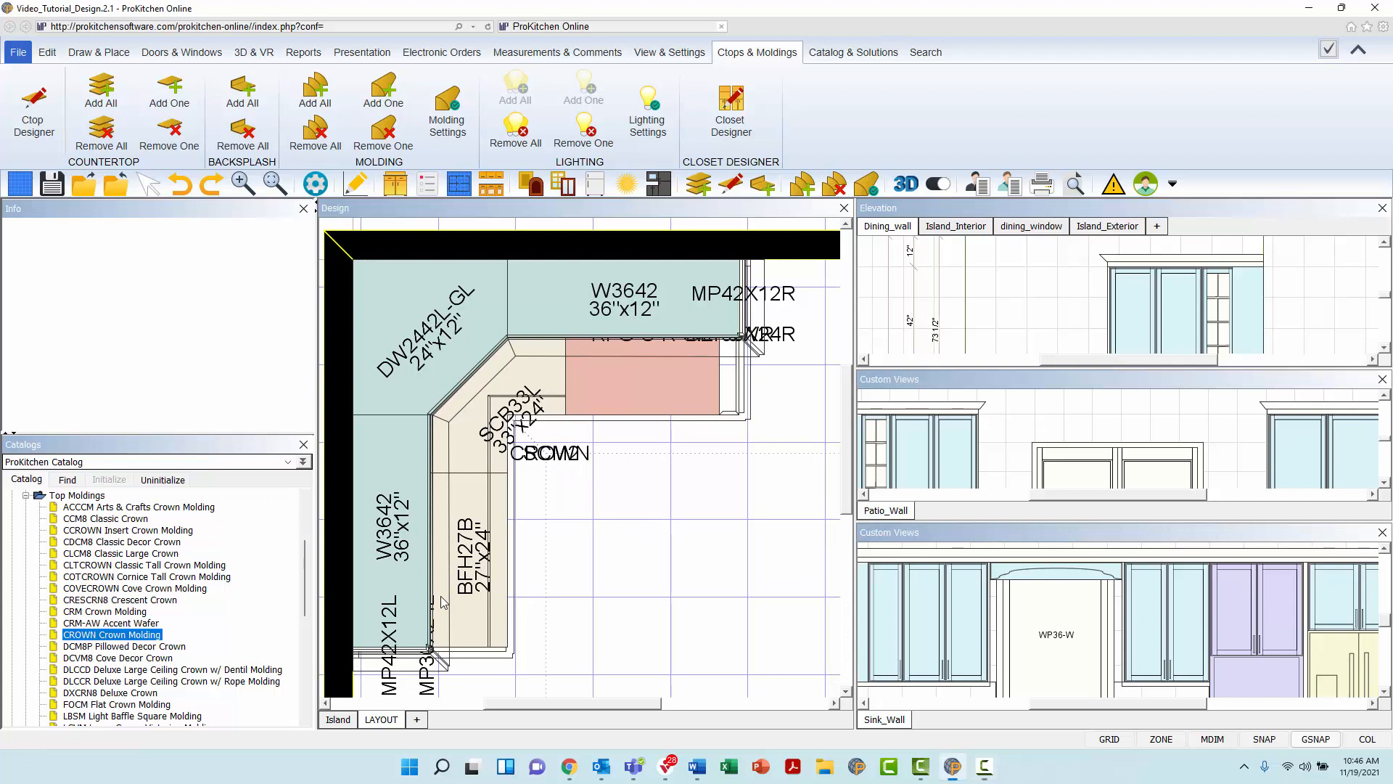
Review the CROWN molding's general attributes and available modifications, and leave them without saving
right_click(441, 601)
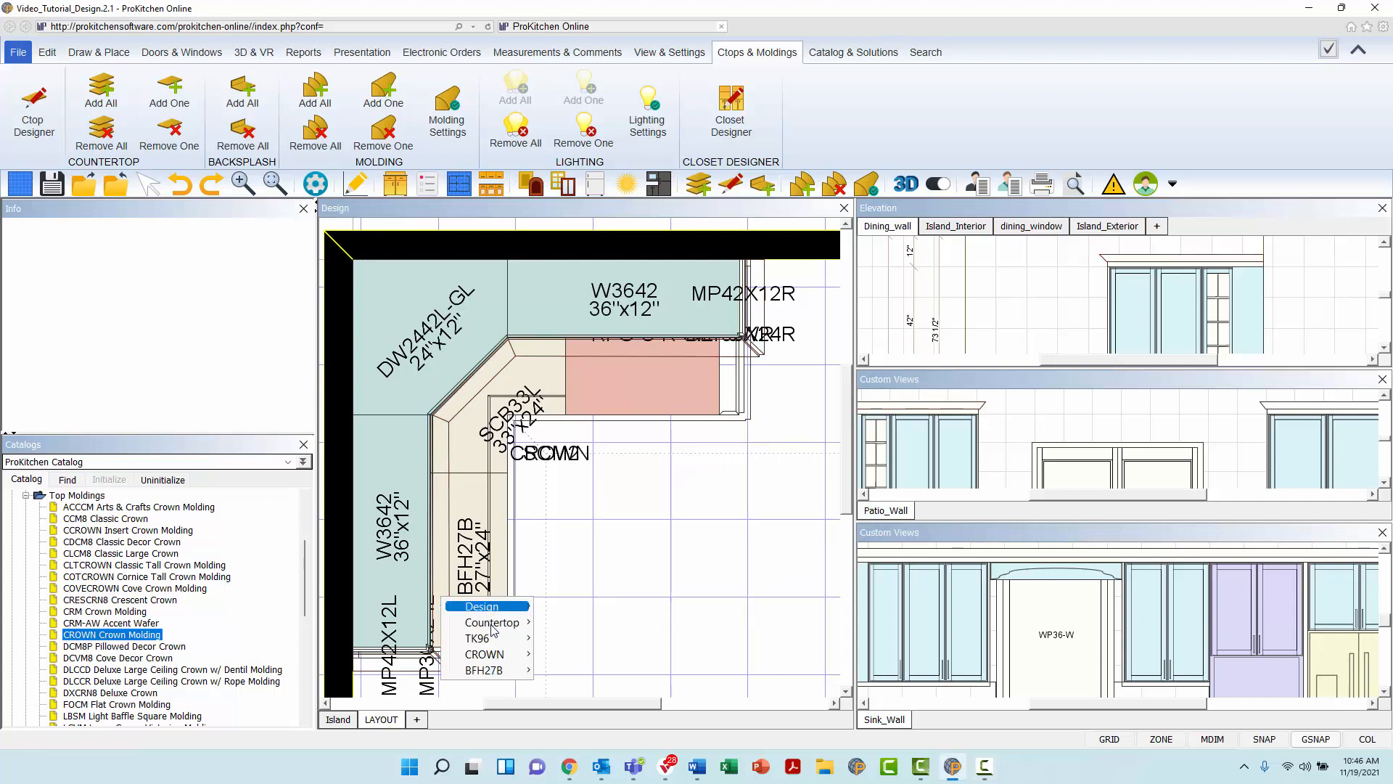
mouse_move(526, 655)
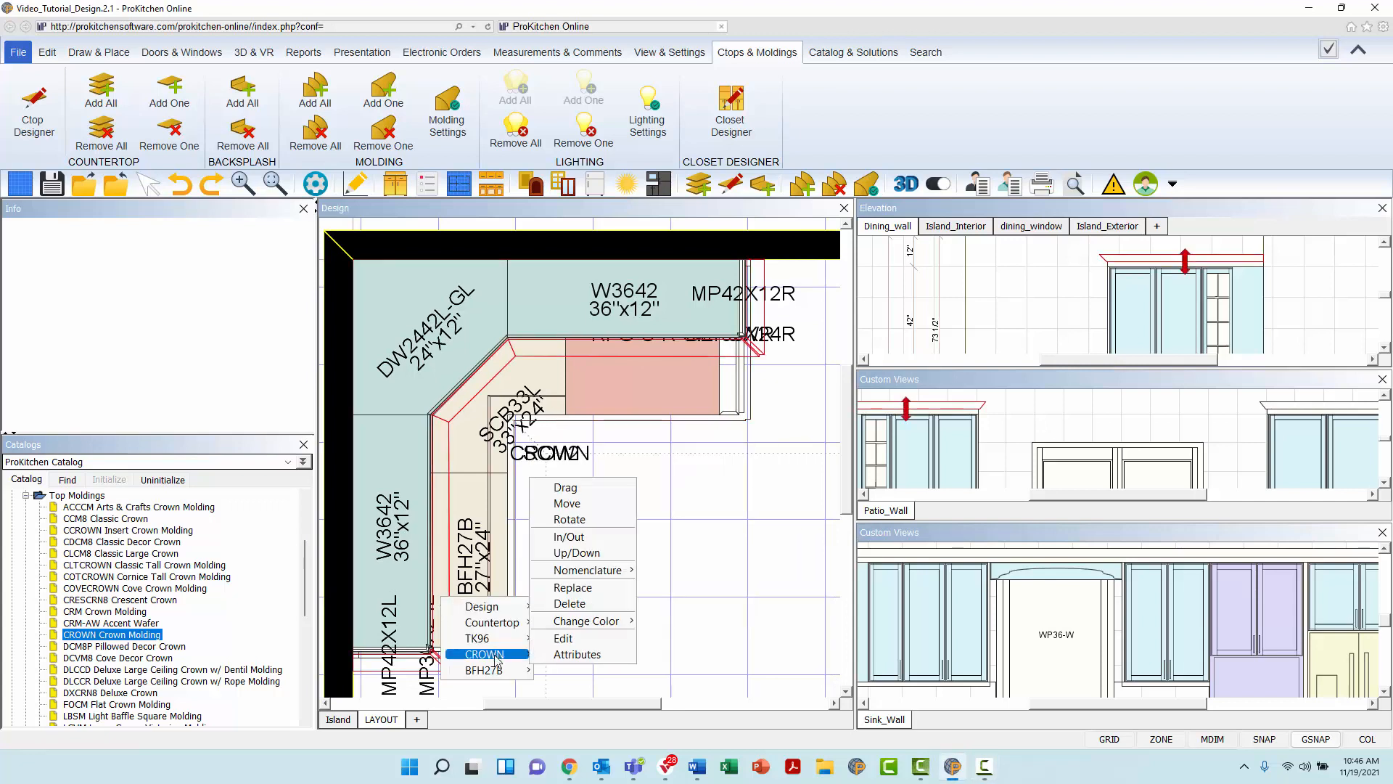
left_click(568, 657)
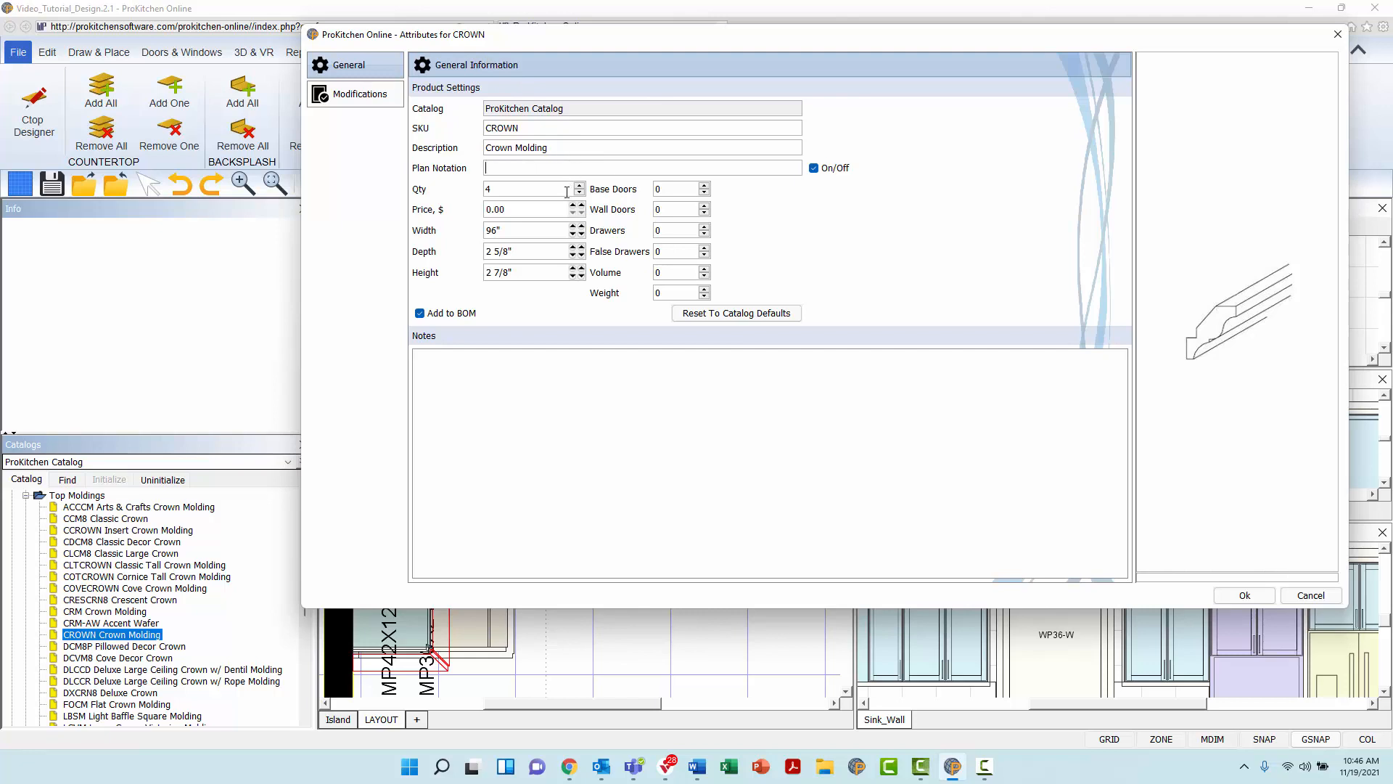
left_click(531, 212)
left_click_drag(506, 211, 470, 276)
left_click(377, 103)
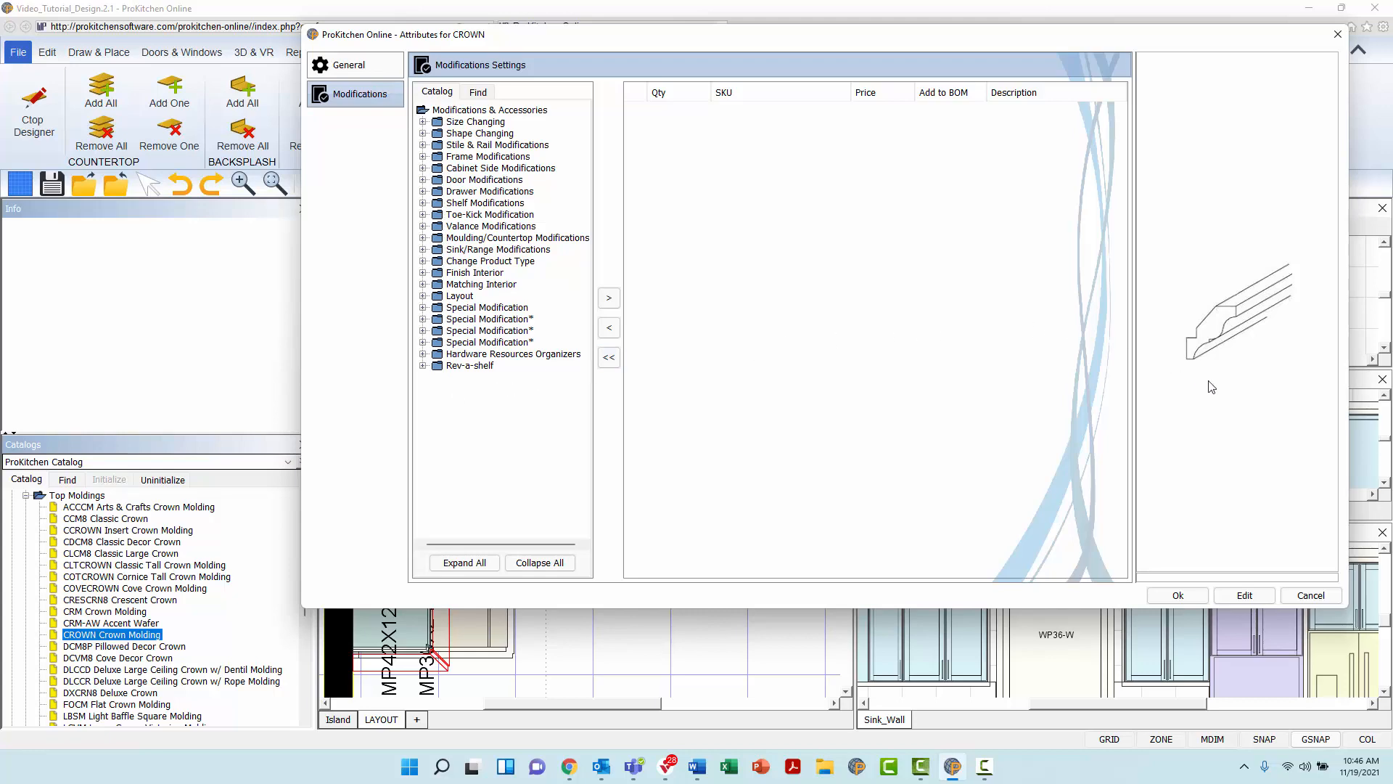
left_click(1333, 593)
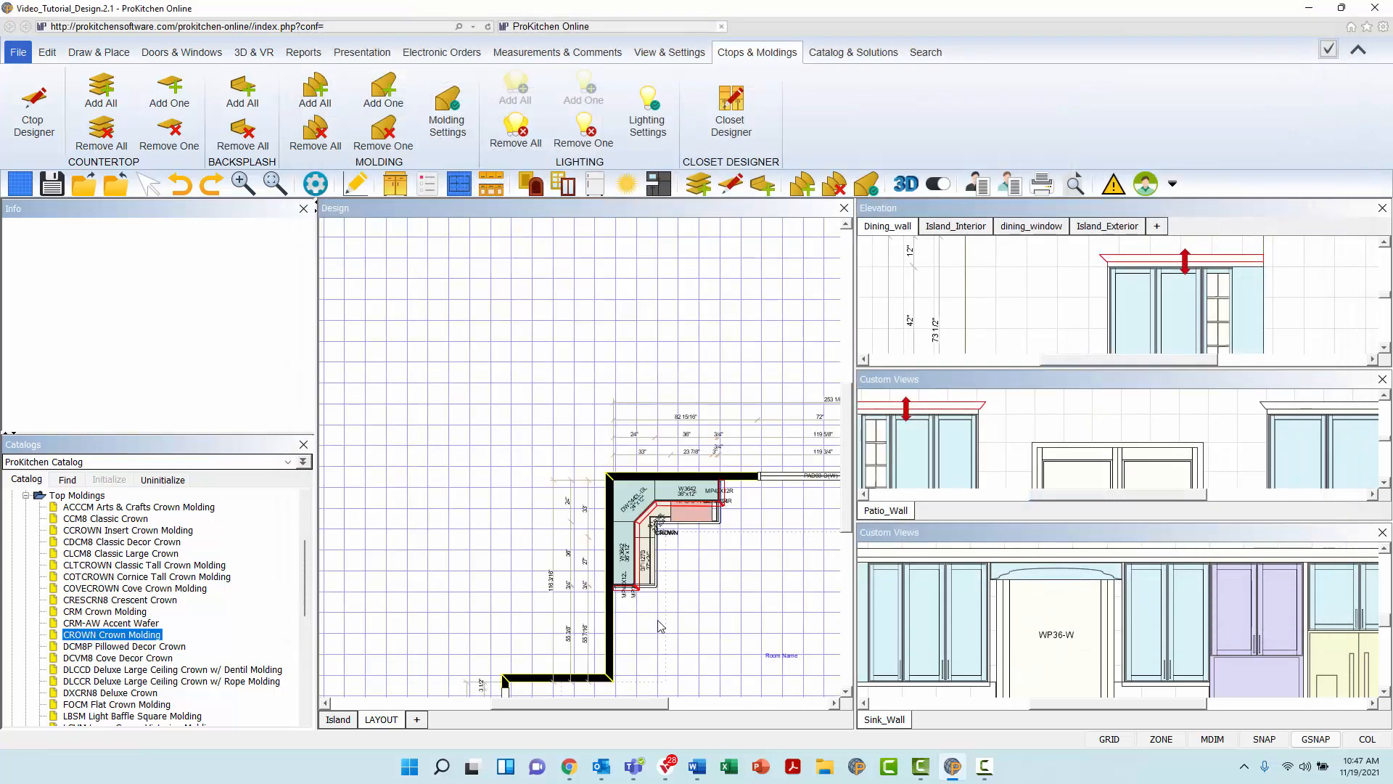
Examine the kitchen plan as a whole, covering both cabinet runs and the island
left_click_drag(633, 707, 728, 711)
left_click_drag(847, 468, 847, 535)
left_click_drag(753, 705, 736, 705)
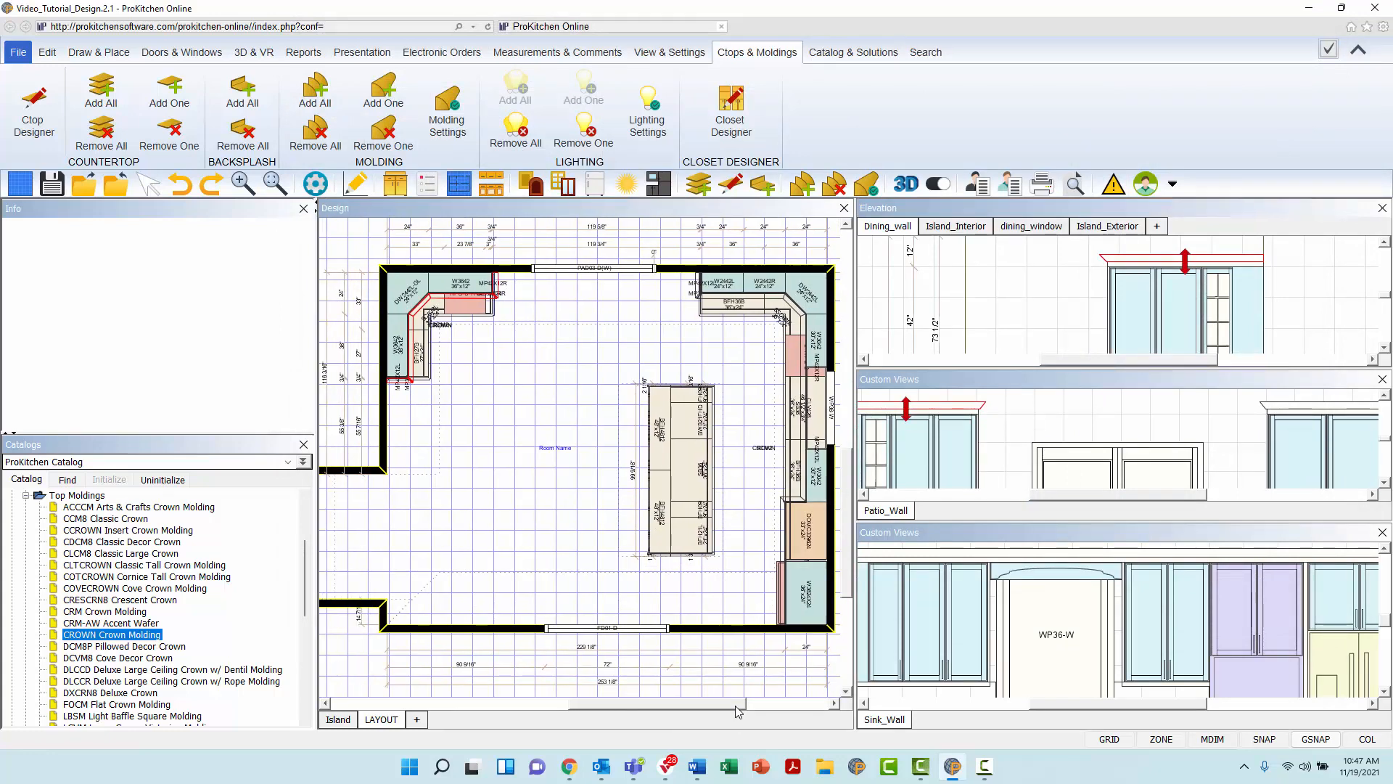
scroll(755, 493, "up", 1)
left_click_drag(644, 707, 651, 708)
left_click_drag(848, 465, 848, 450)
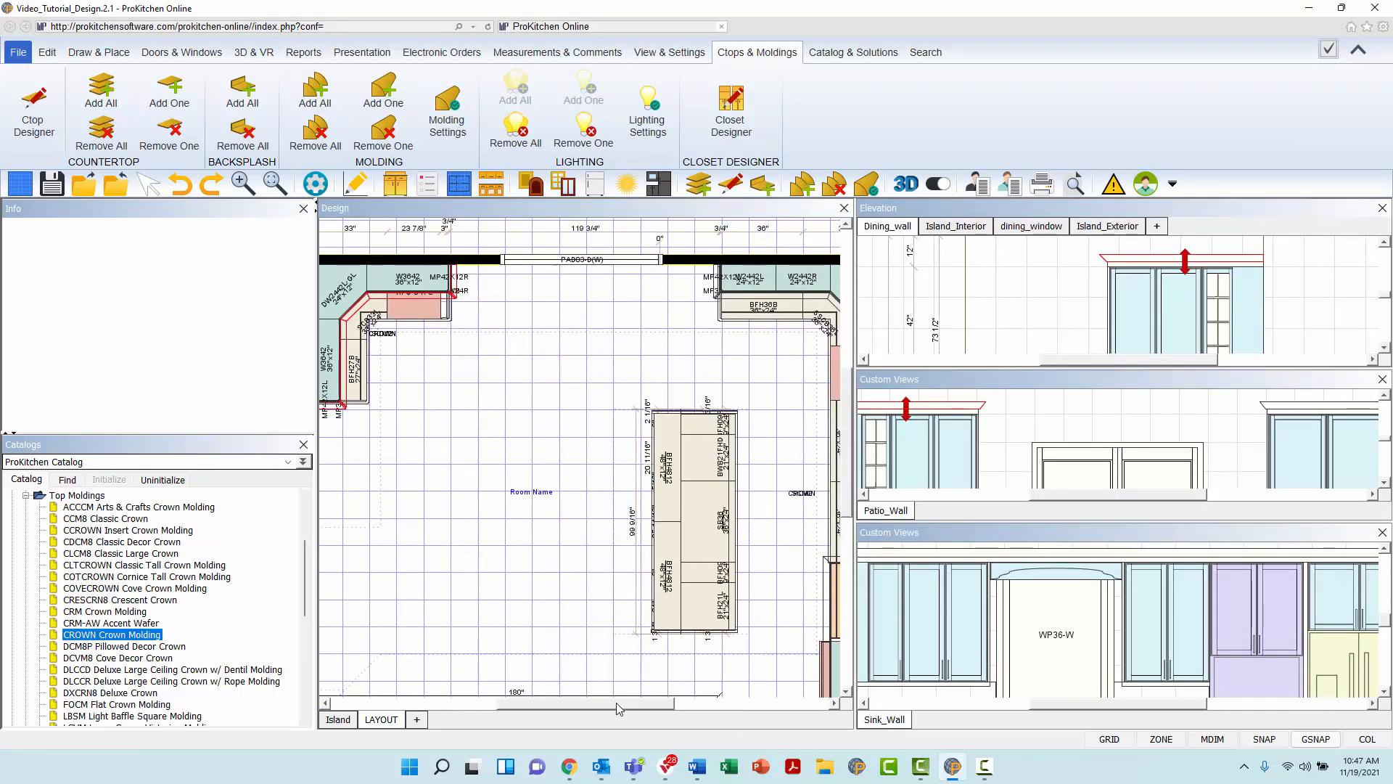
left_click_drag(616, 703, 624, 706)
left_click_drag(847, 466, 847, 484)
left_click_drag(670, 707, 666, 708)
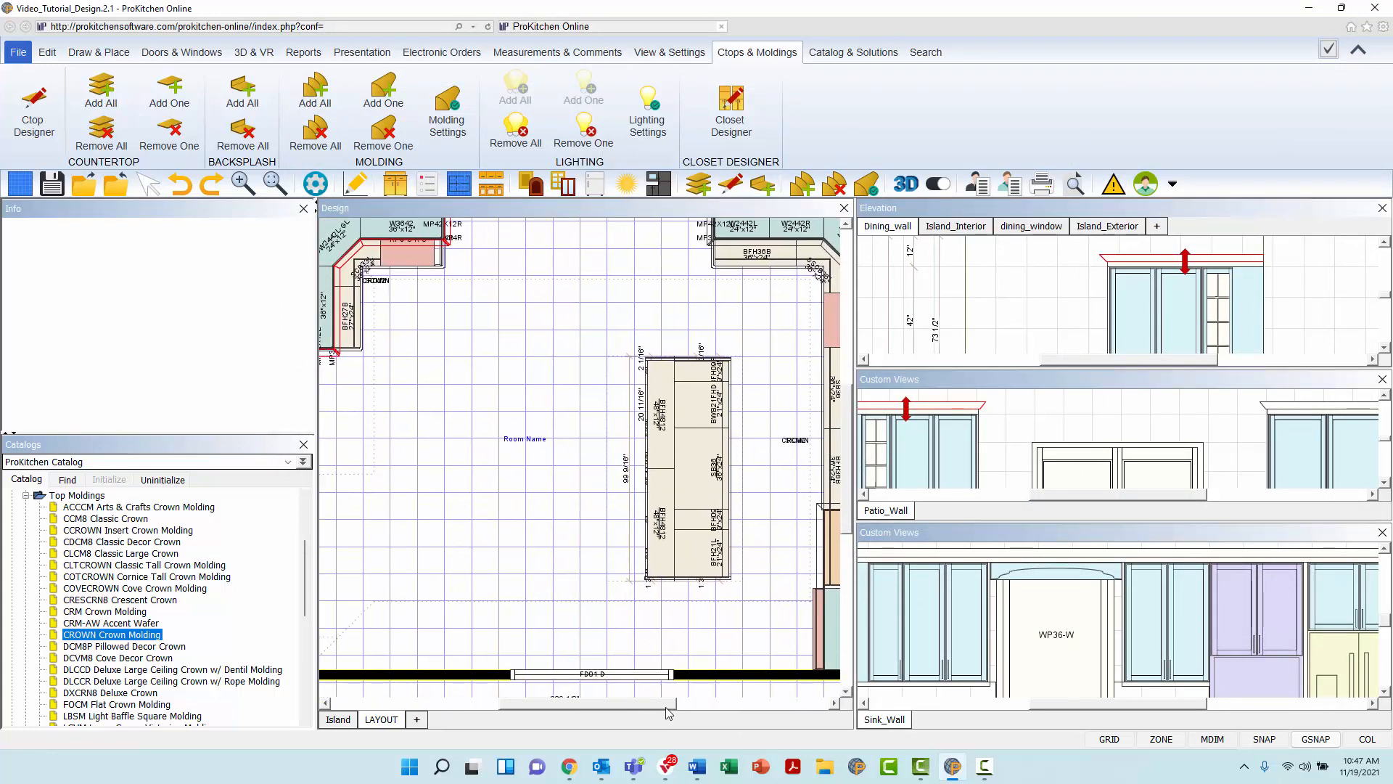
left_click_drag(844, 436, 843, 428)
left_click_drag(645, 703, 648, 709)
left_click_drag(848, 495, 849, 481)
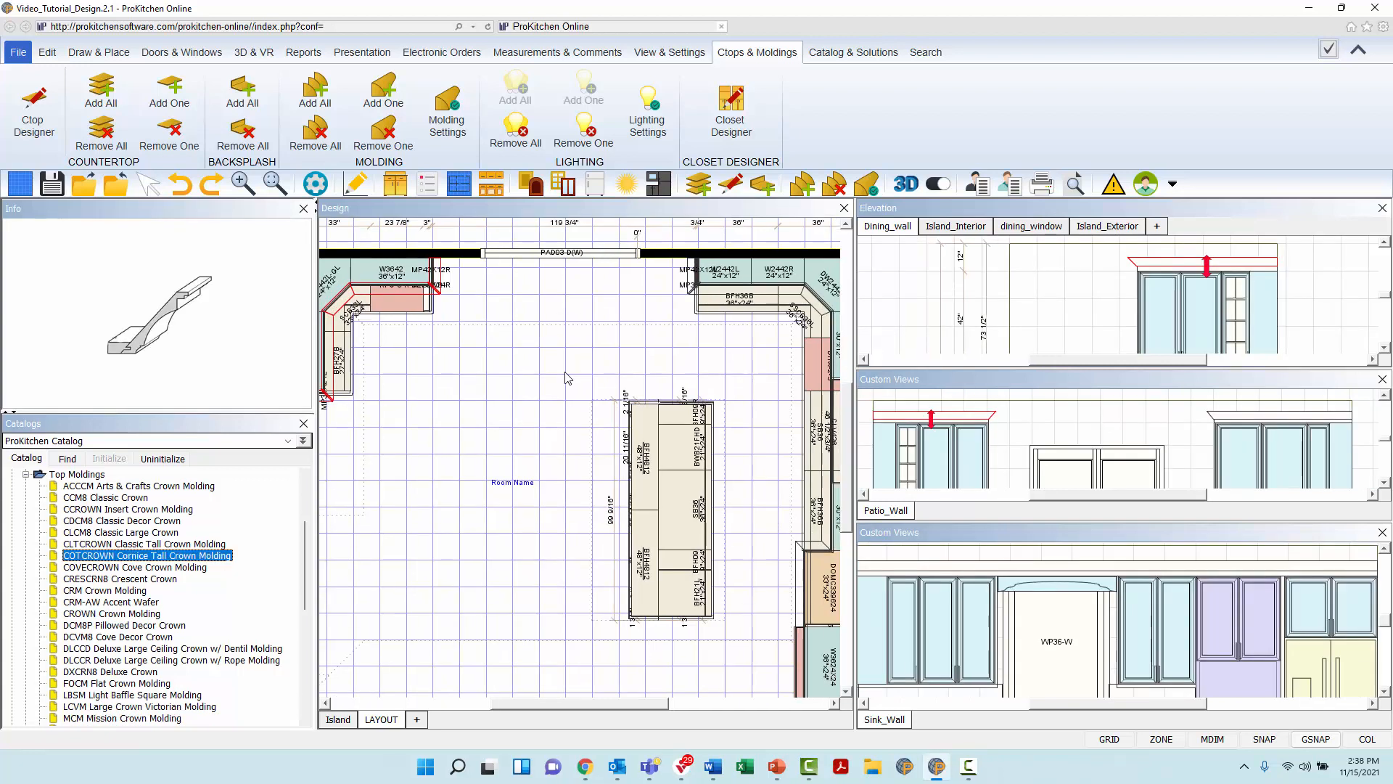
Show the bill of materials and review the molding entries at the end of the plan items
left_click(666, 55)
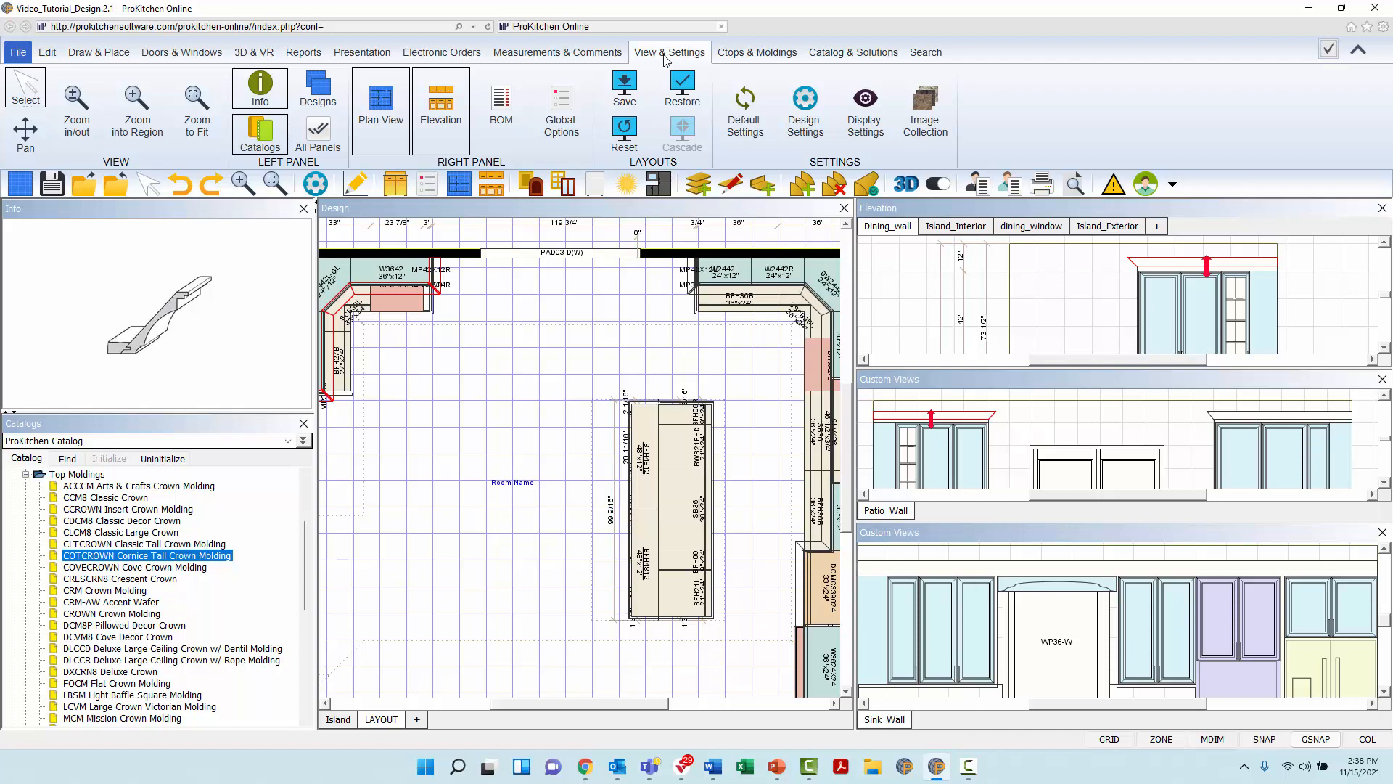
left_click(517, 117)
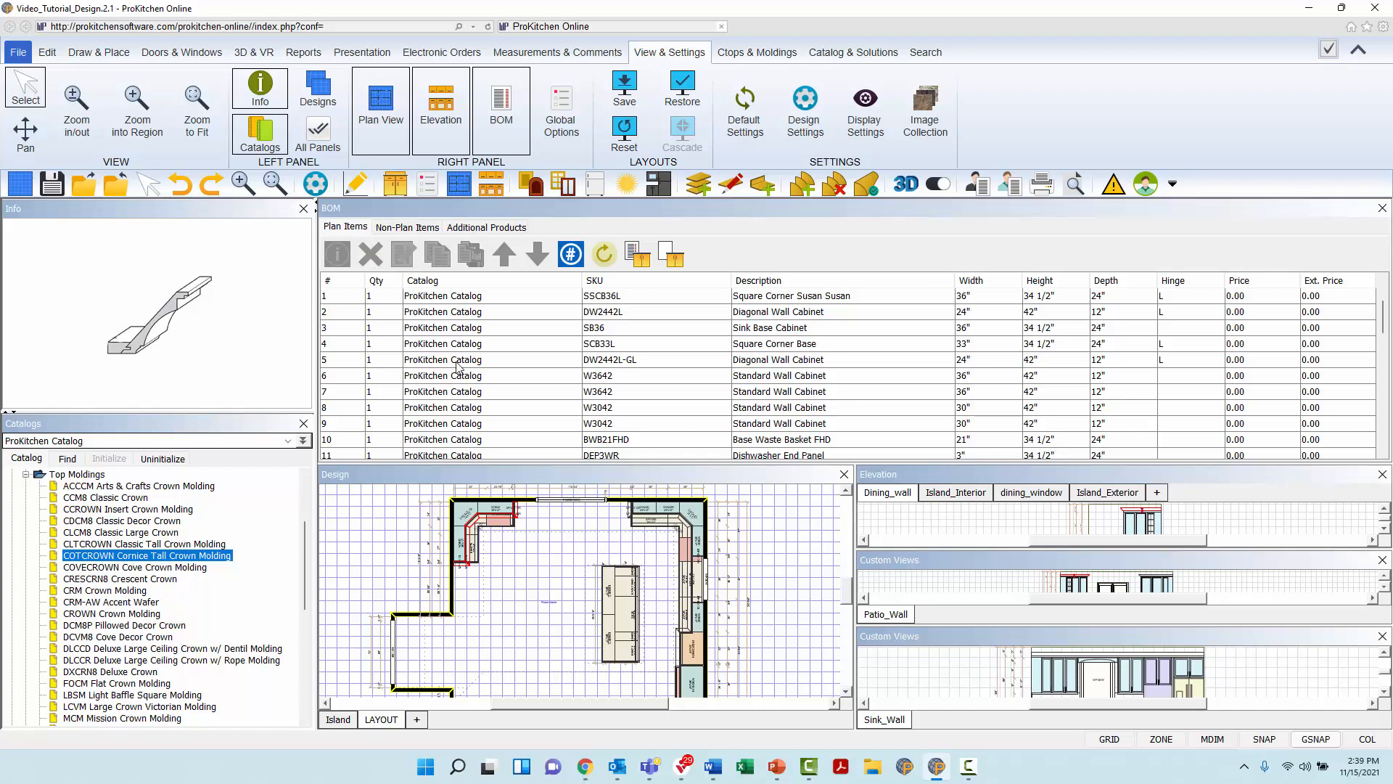
scroll(457, 336, "down", 10)
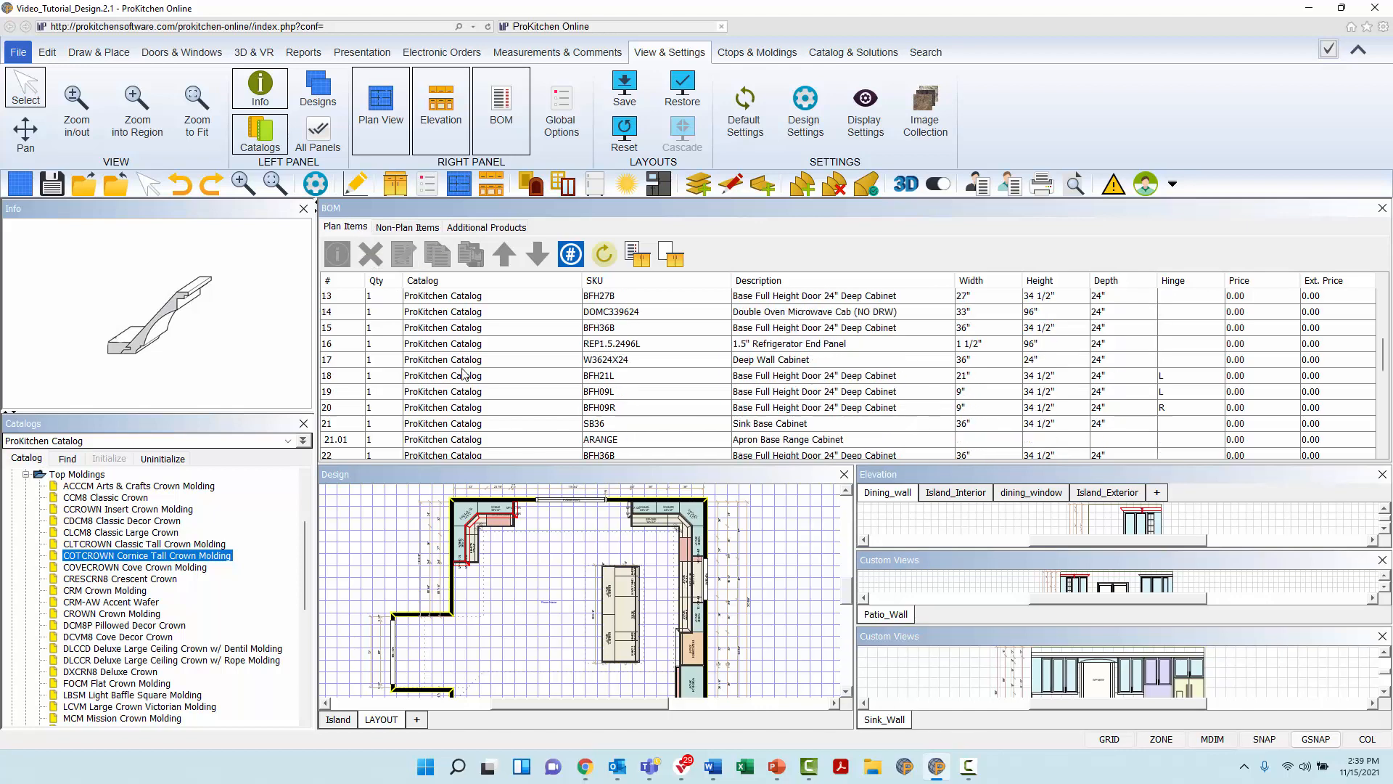
scroll(464, 382, "down", 3)
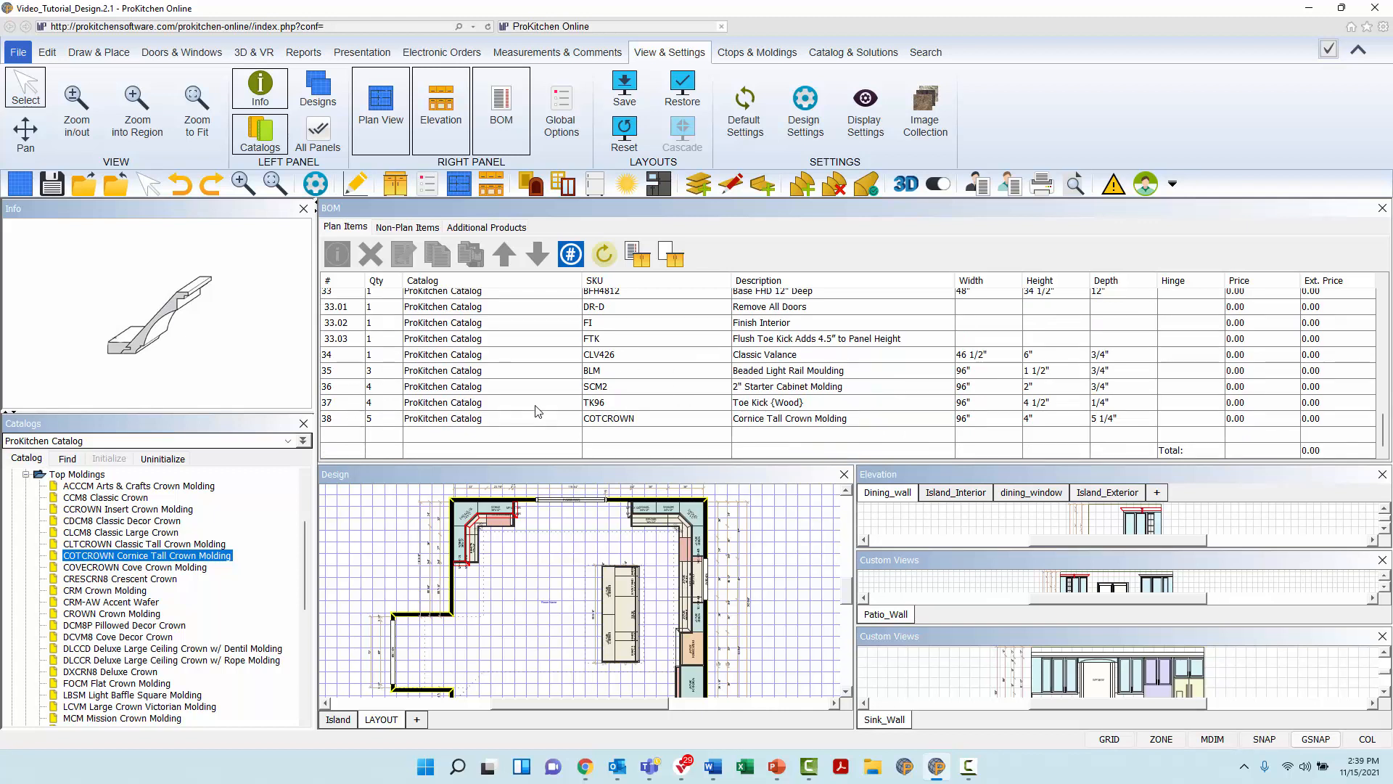
Add the SQSC Square Scribe Molding from the catalog's Non-Plan Moldings to the bill of materials' non-plan items
left_click(425, 231)
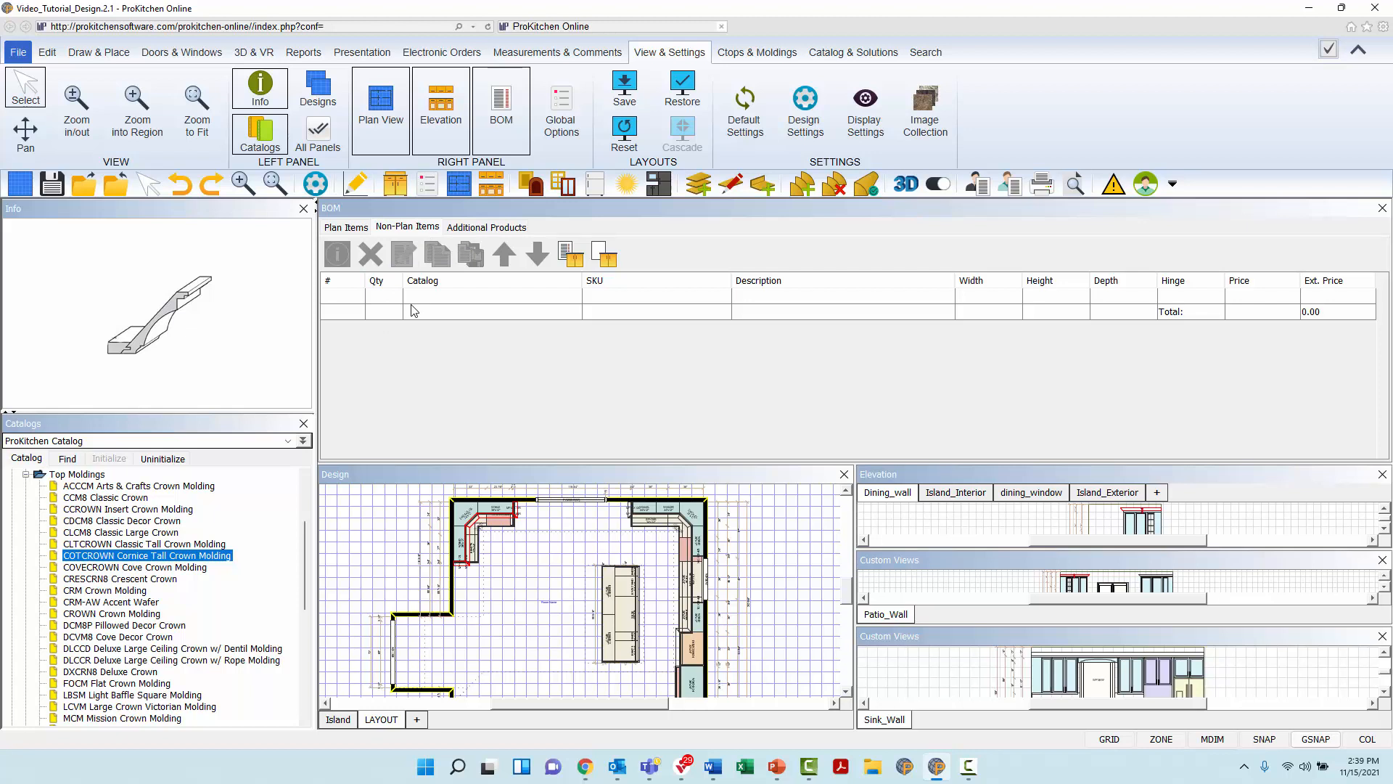
left_click(26, 475)
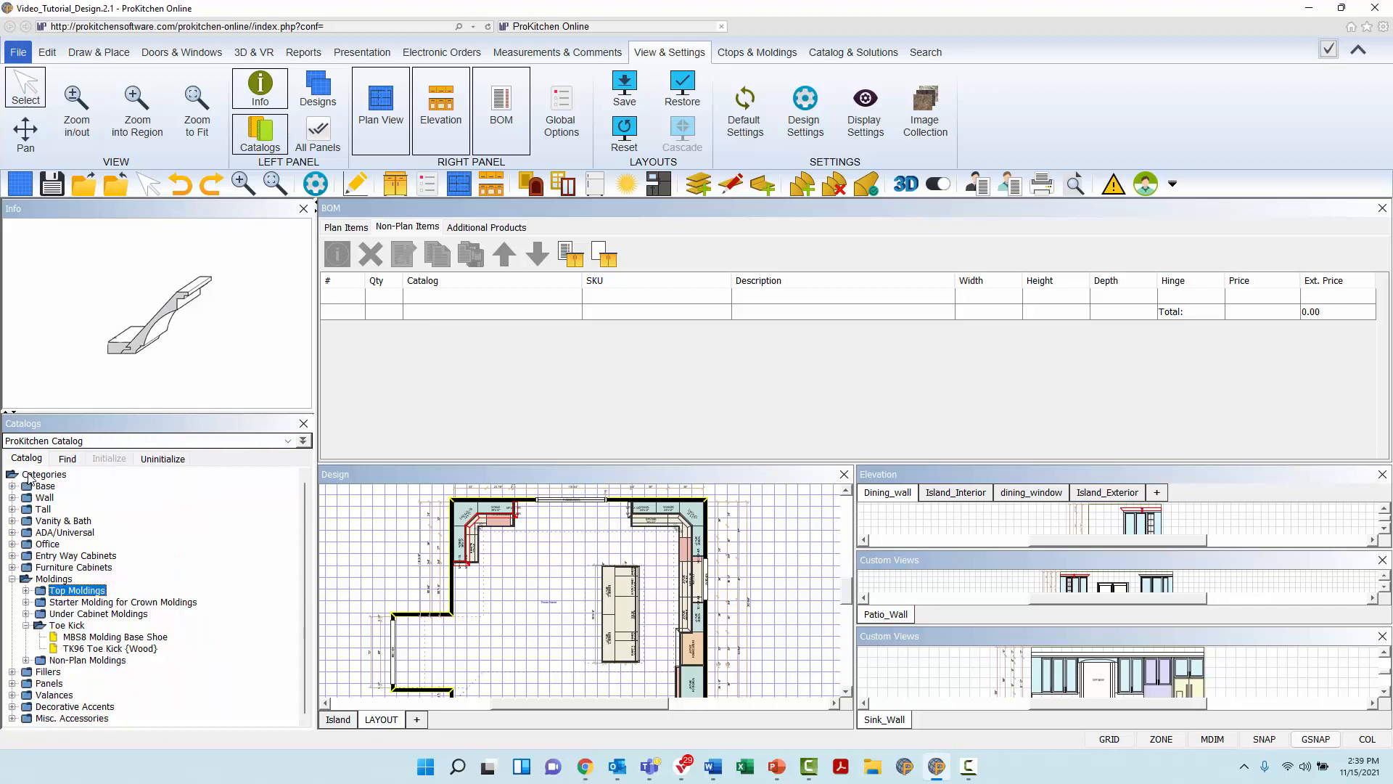
left_click(26, 625)
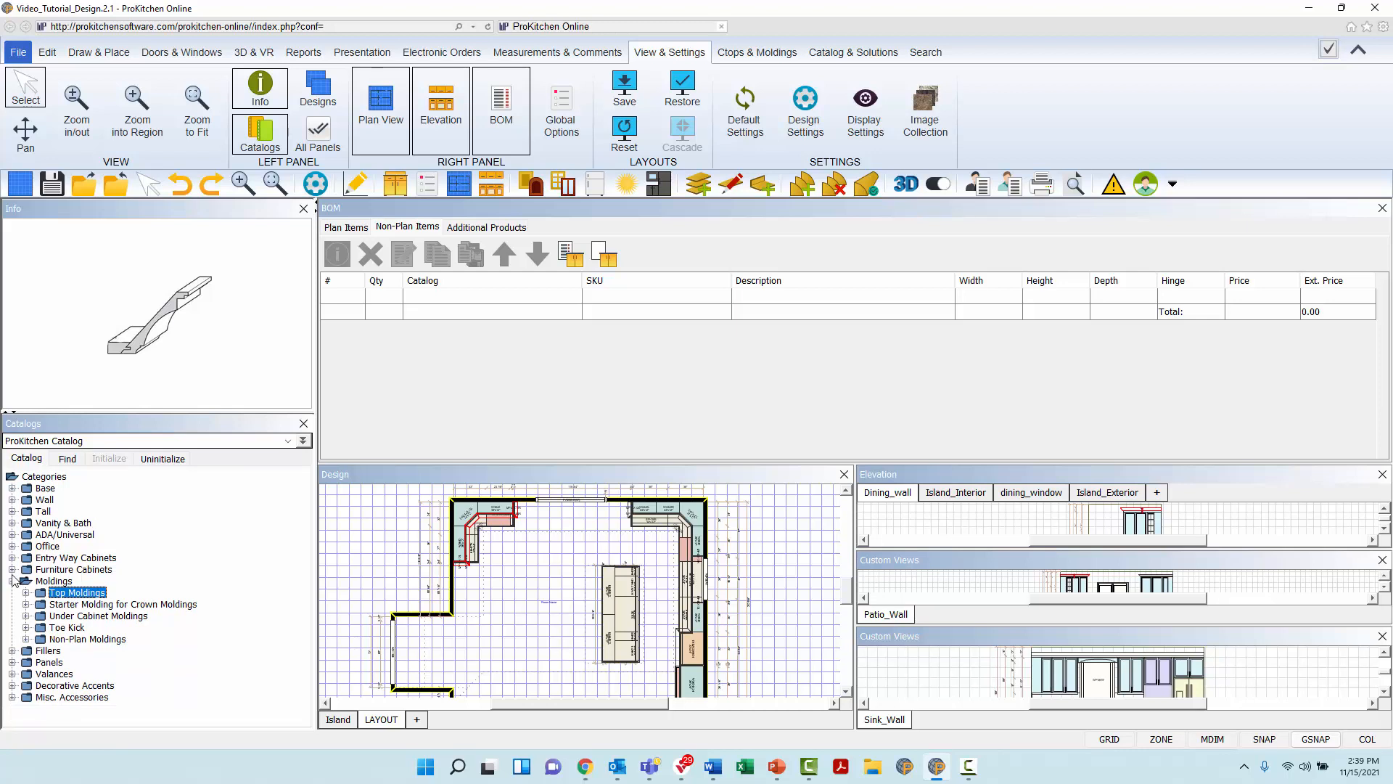
left_click(26, 639)
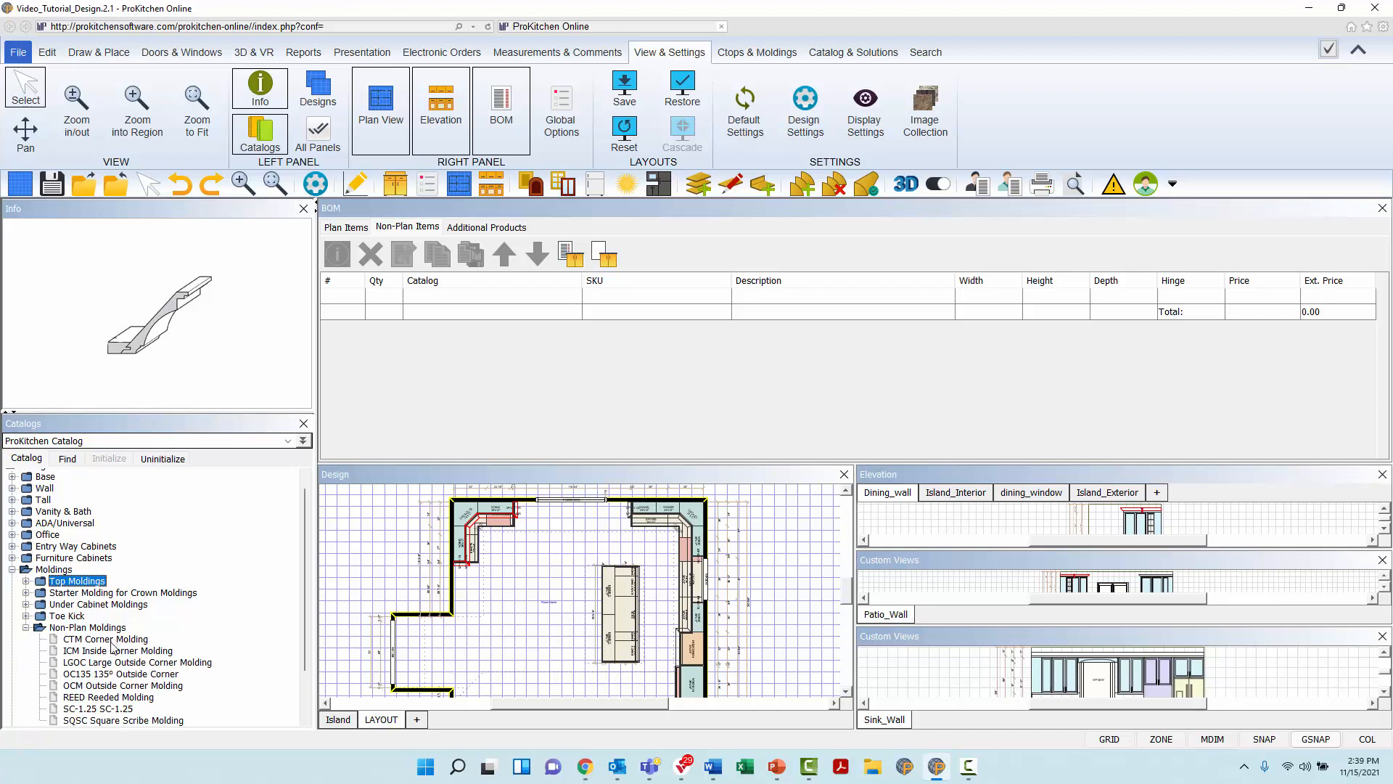
scroll(114, 646, "down", 1)
left_click(132, 697)
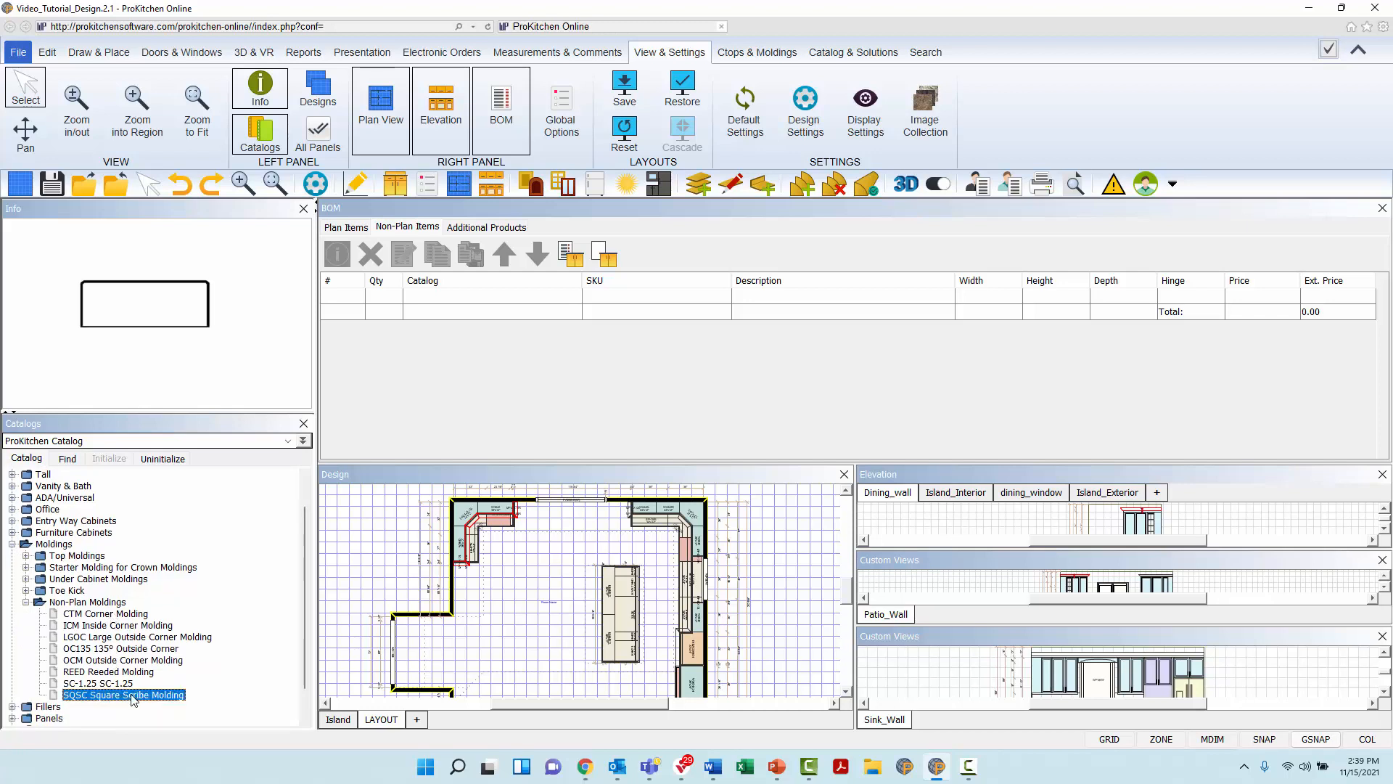
left_click_drag(133, 698, 361, 304)
left_click_drag(358, 304, 359, 303)
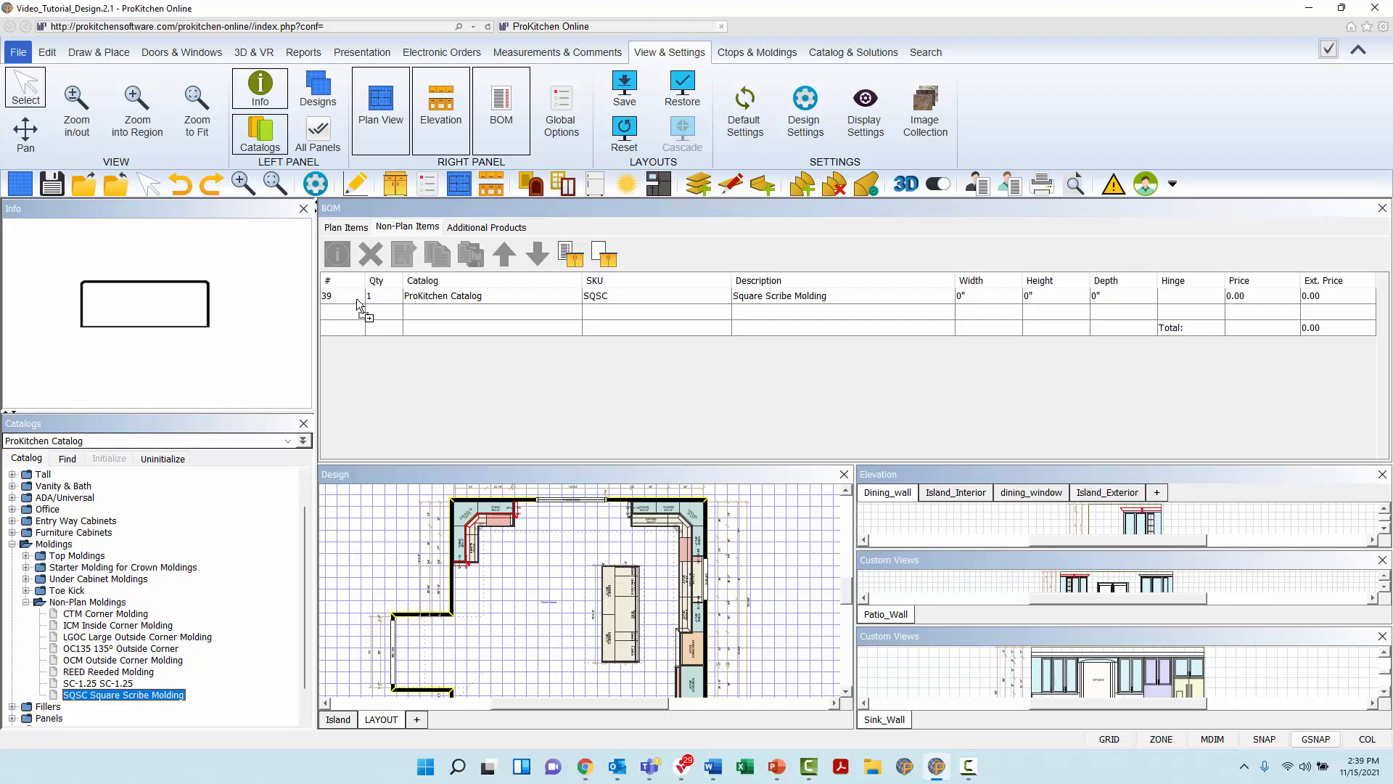
Review the quantity in the SQSC item's attributes, accept them, and hide the bill of materials
left_click(357, 298)
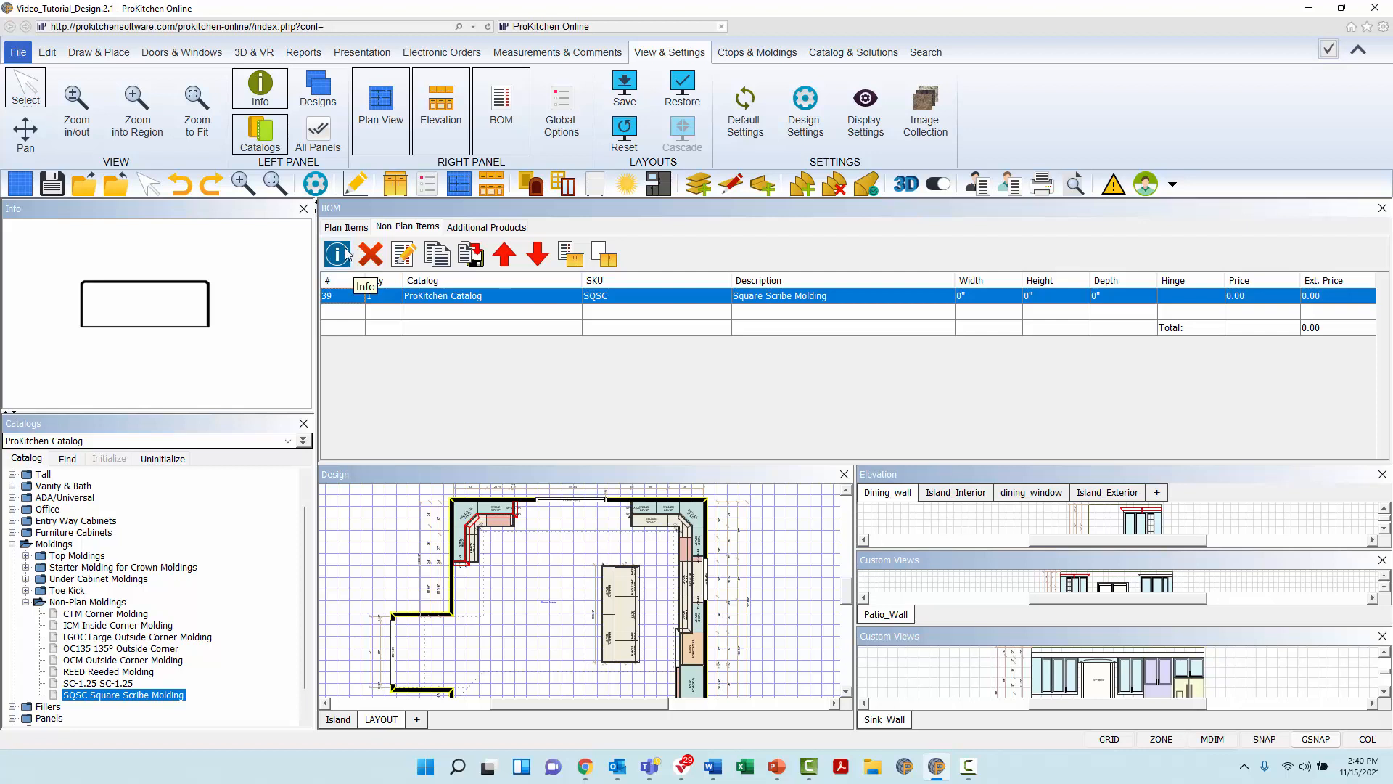
left_click(403, 253)
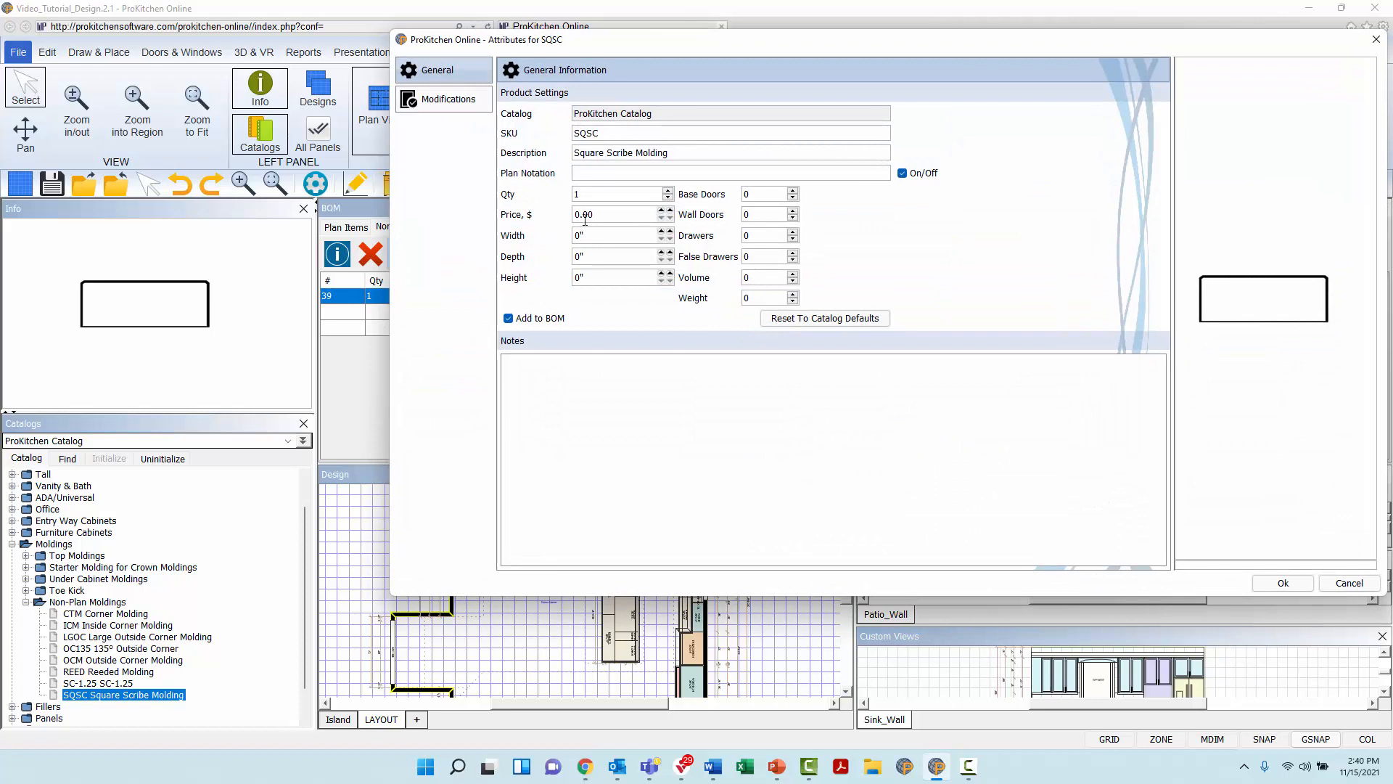
left_click(592, 195)
left_click(1288, 589)
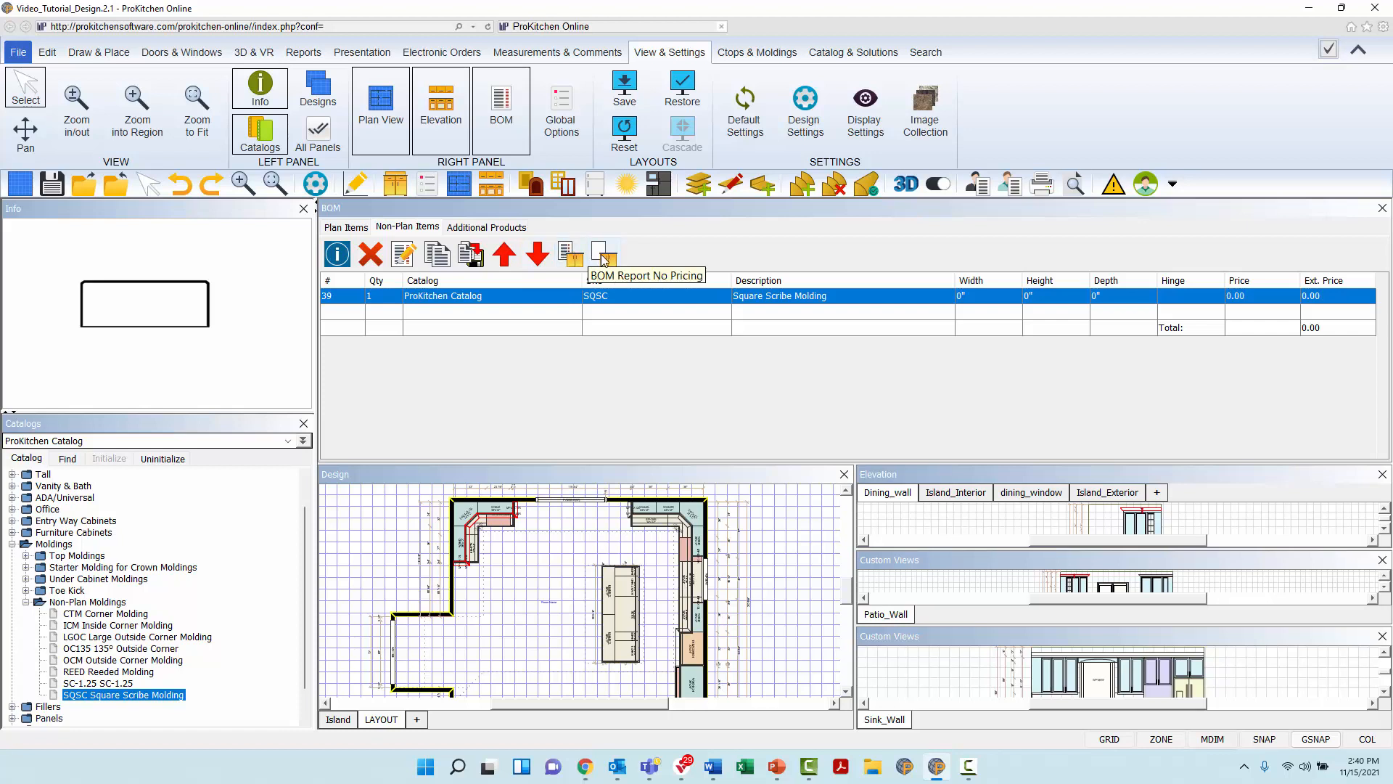
left_click(504, 123)
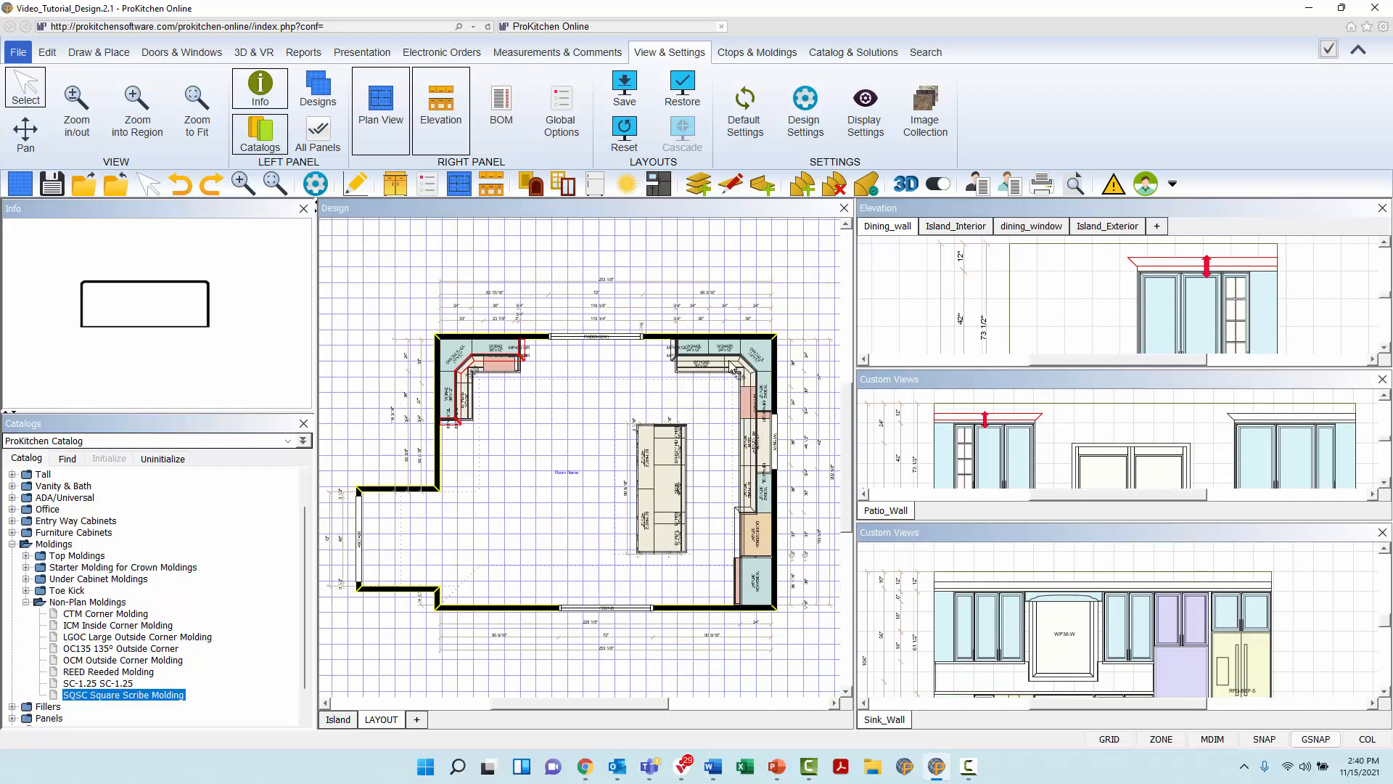